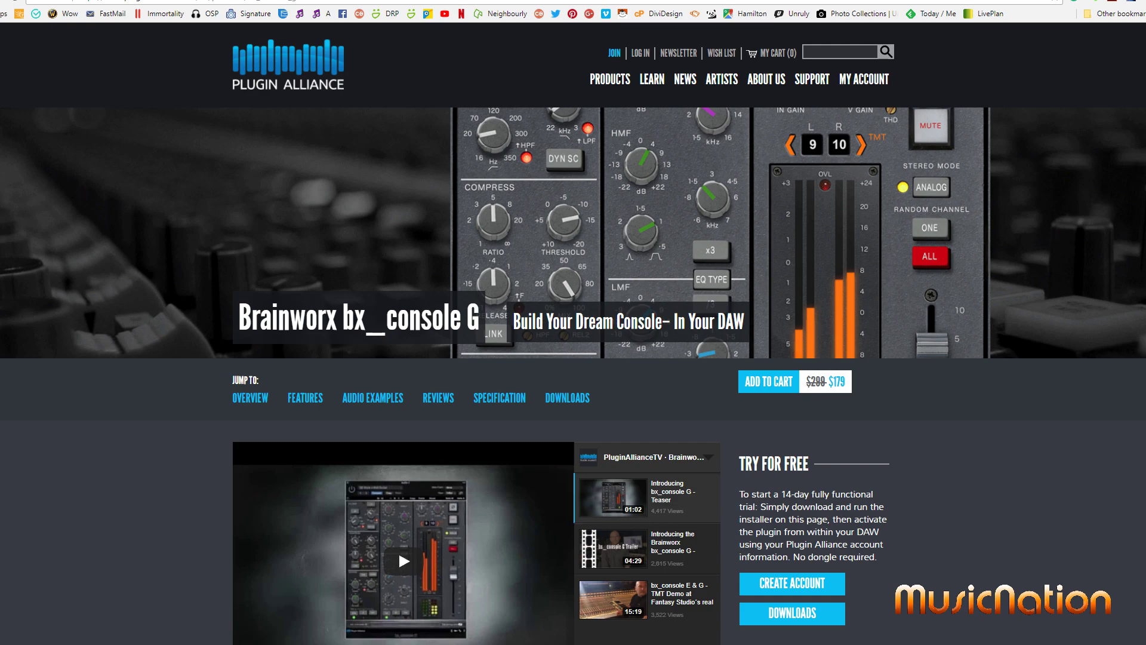
Read the overview of the Brainworx bx_console G product page, then switch to the REAPER project
scroll(573, 333, "down", 8)
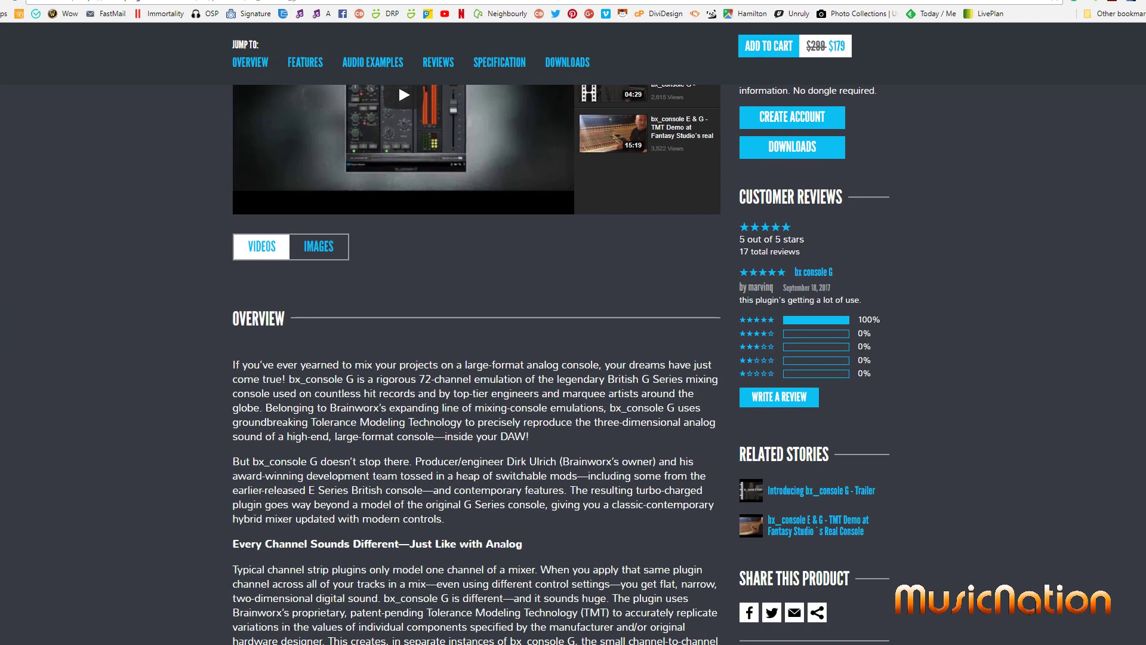
scroll(561, 364, "down", 3)
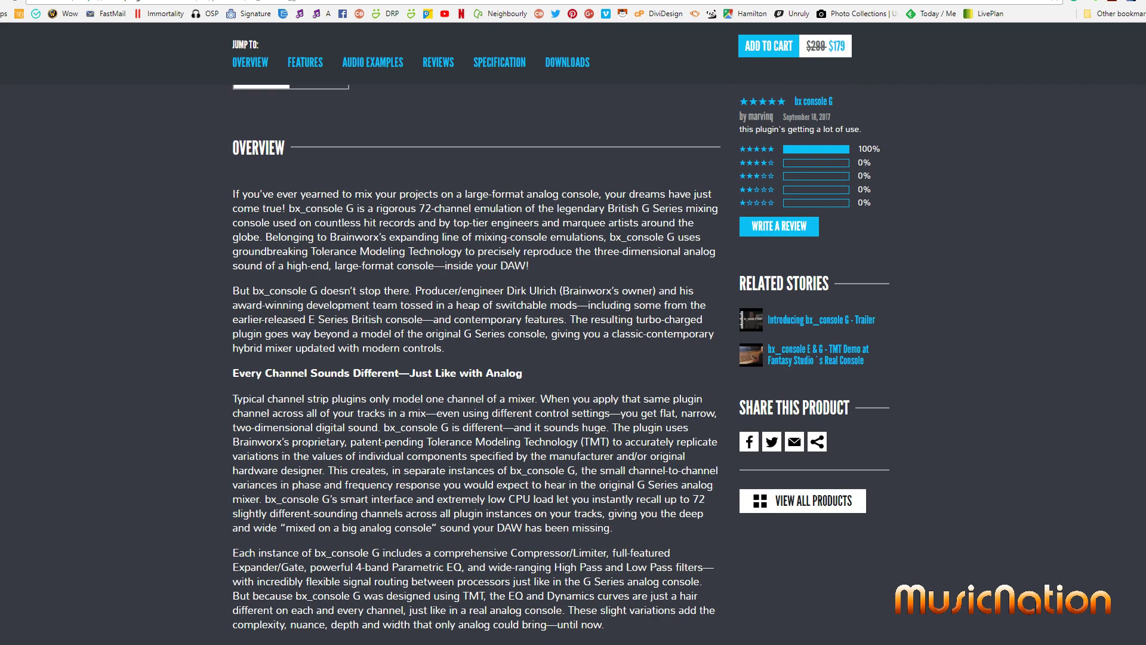
scroll(574, 333, "down", 1)
scroll(573, 333, "up", 12)
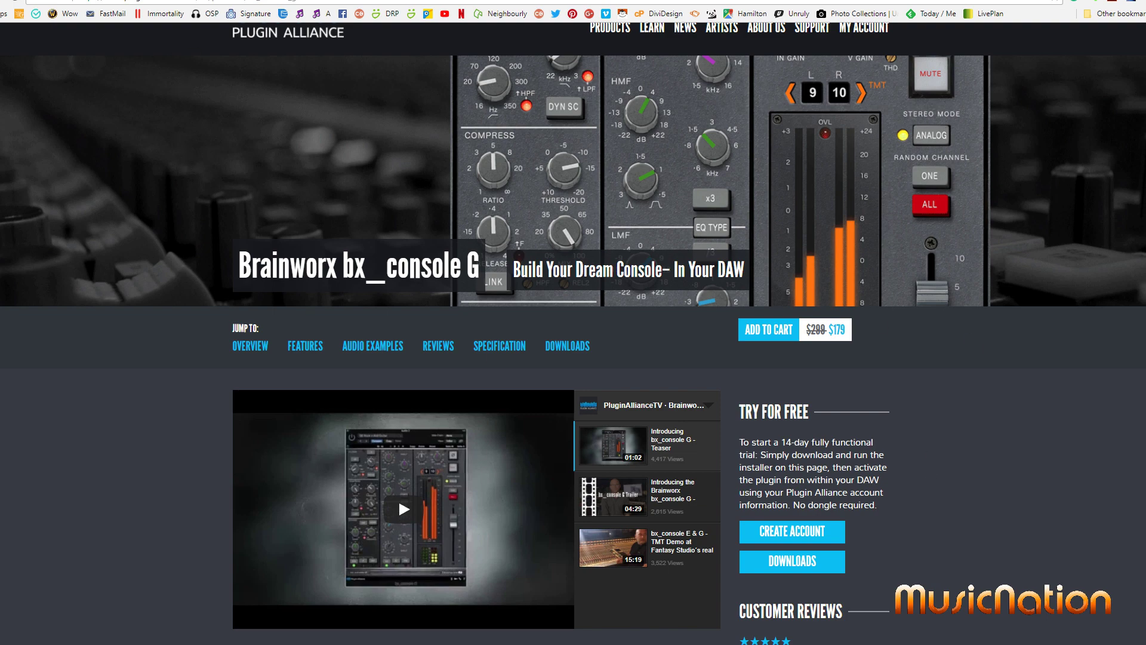
left_click_drag(955, 6, 908, 84)
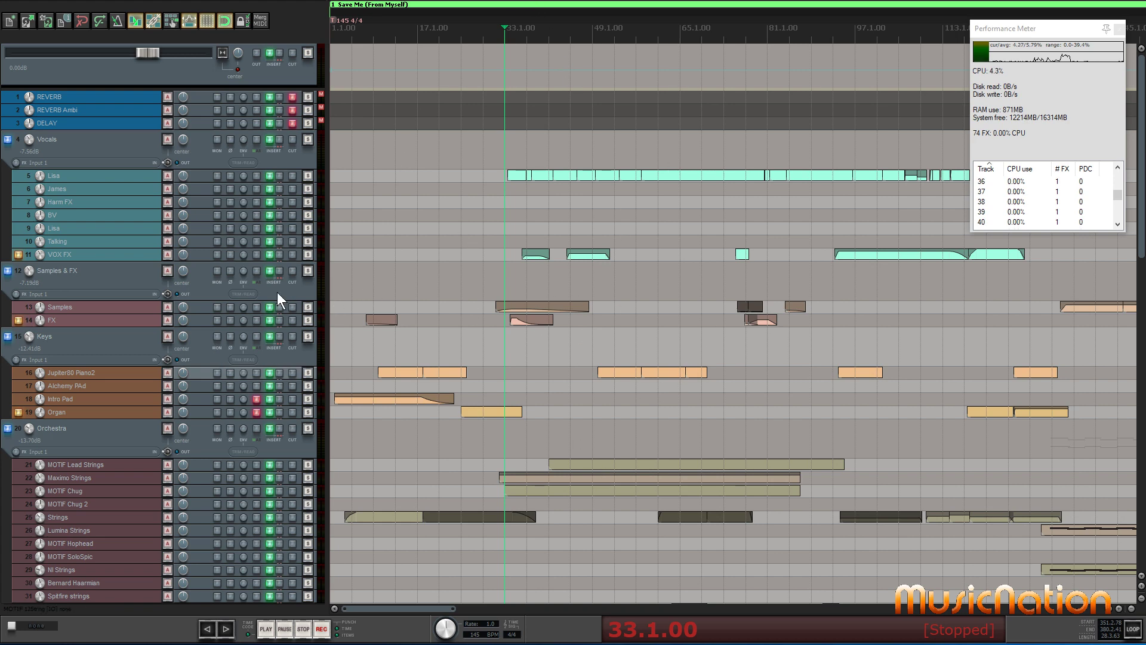
Examine the project's upper track folders: Vocals, Samples & FX, Keys and Orchestra
left_click(87, 279)
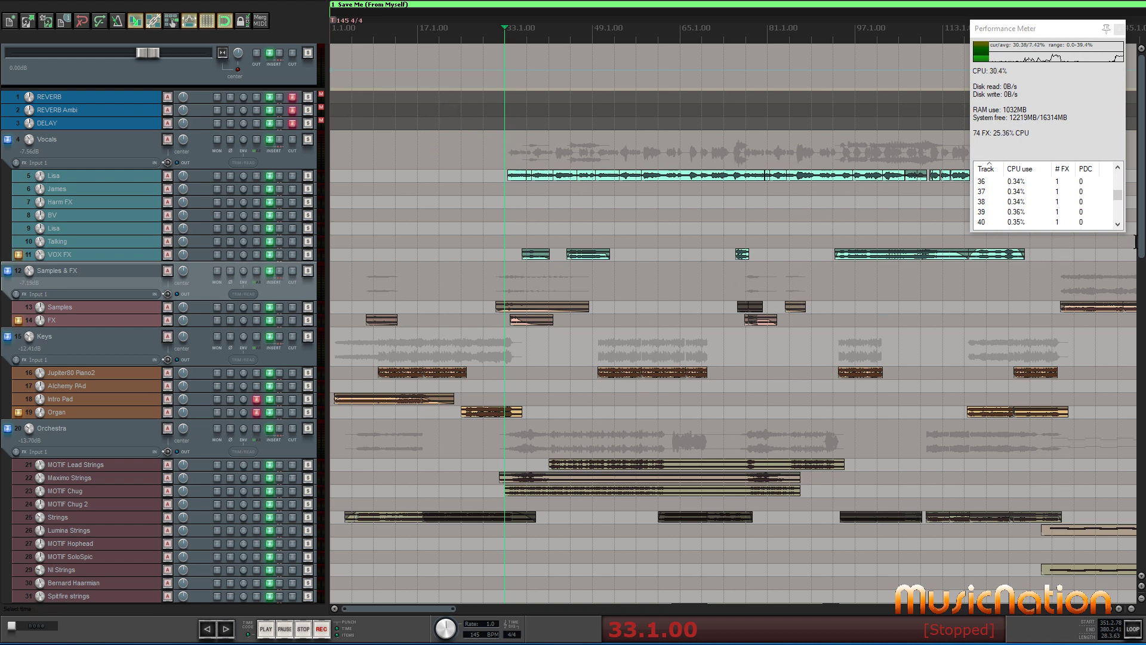
left_click_drag(1138, 252, 1137, 311)
scroll(789, 285, "up", 3)
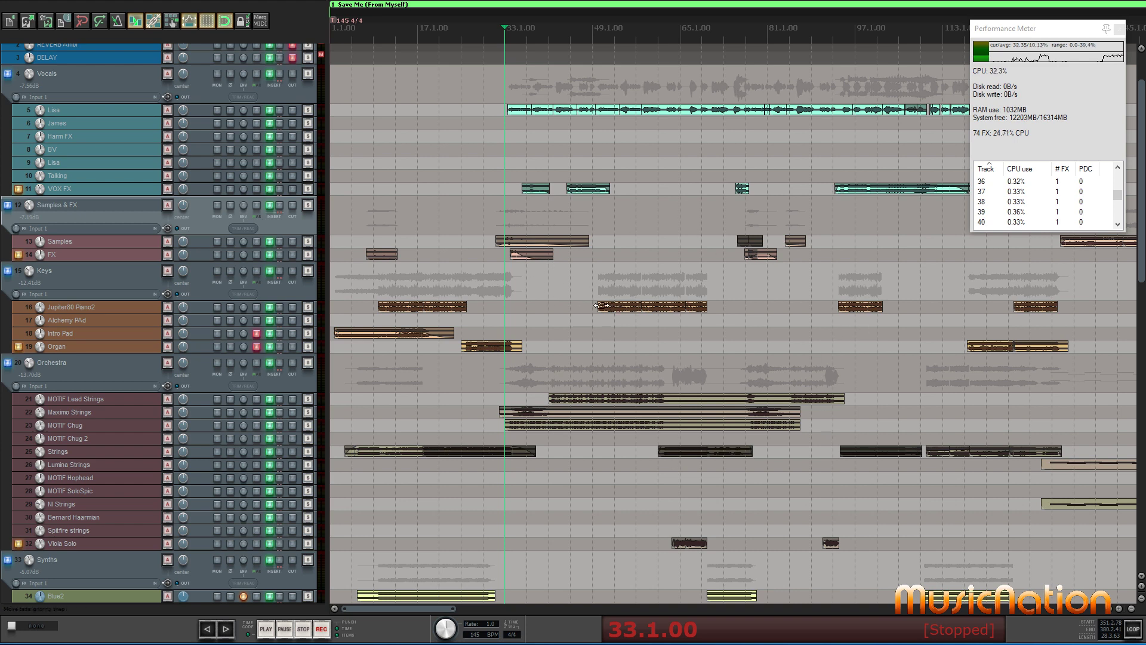
scroll(259, 193, "up", 2)
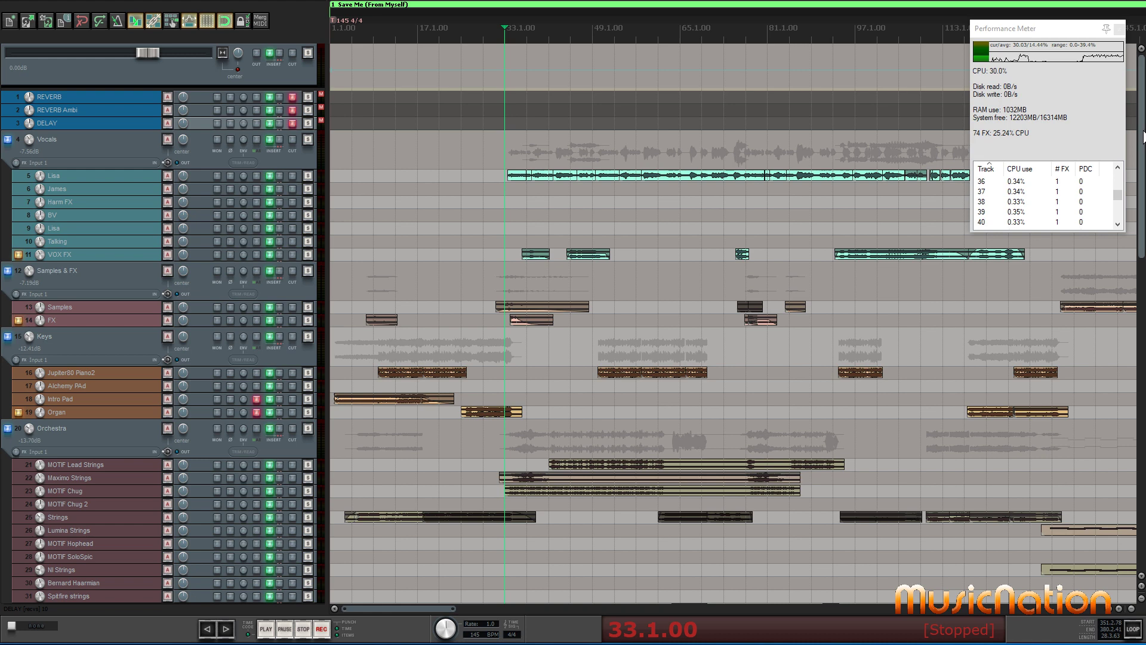
scroll(117, 127, "down", 2)
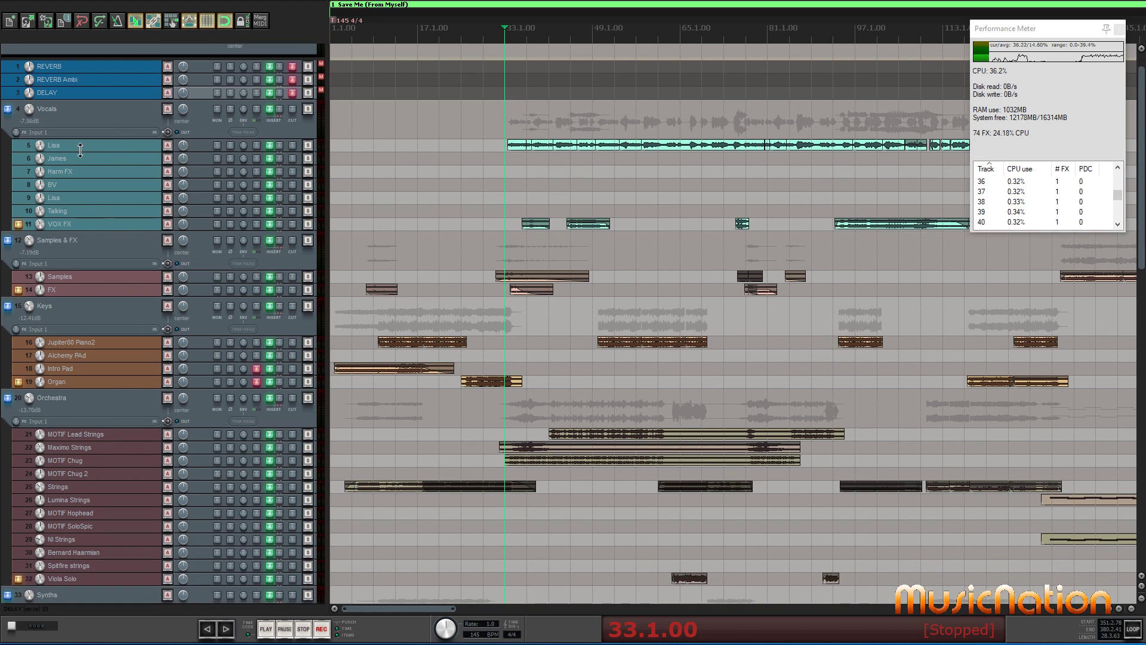
left_click(90, 112)
left_click(91, 243)
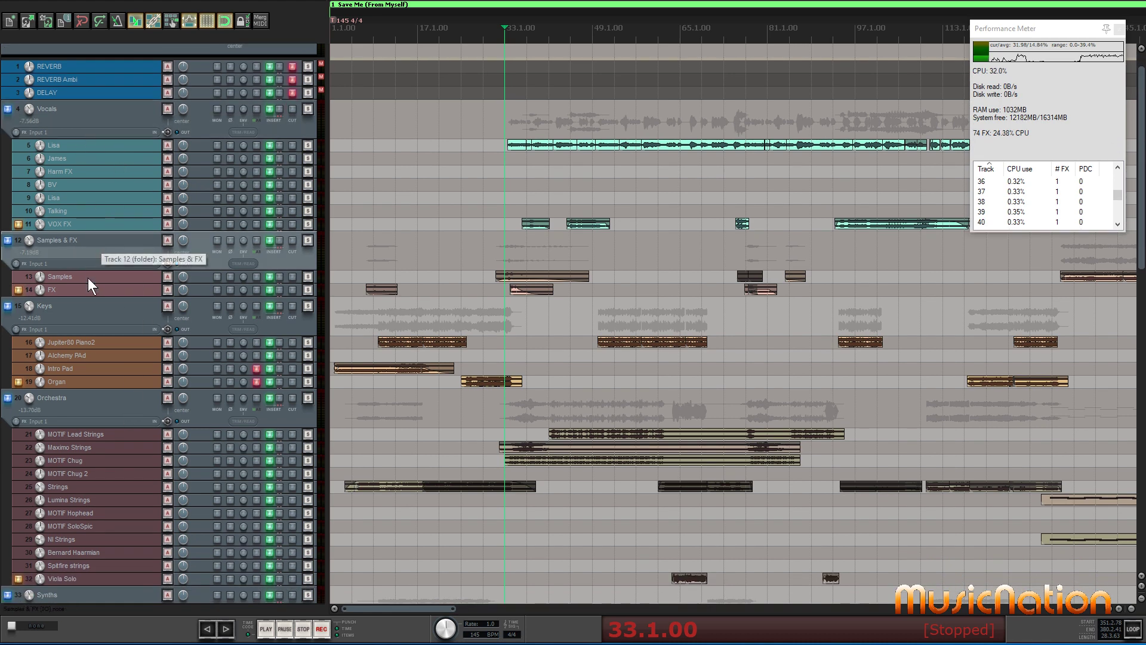
left_click(89, 303)
left_click(95, 399)
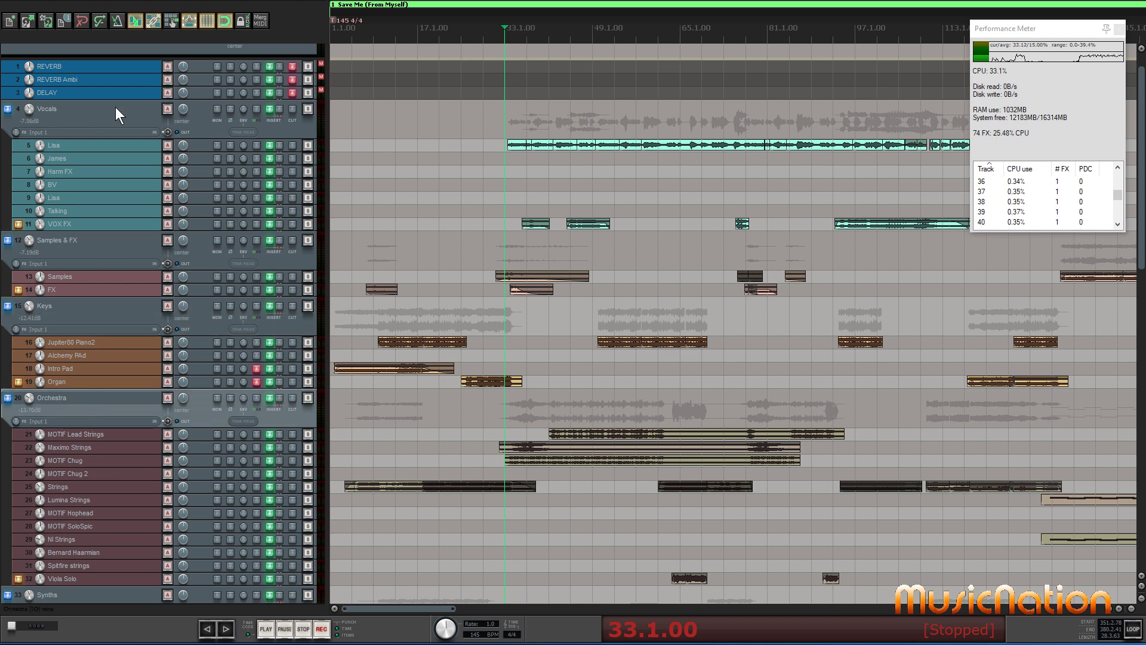
left_click(105, 186)
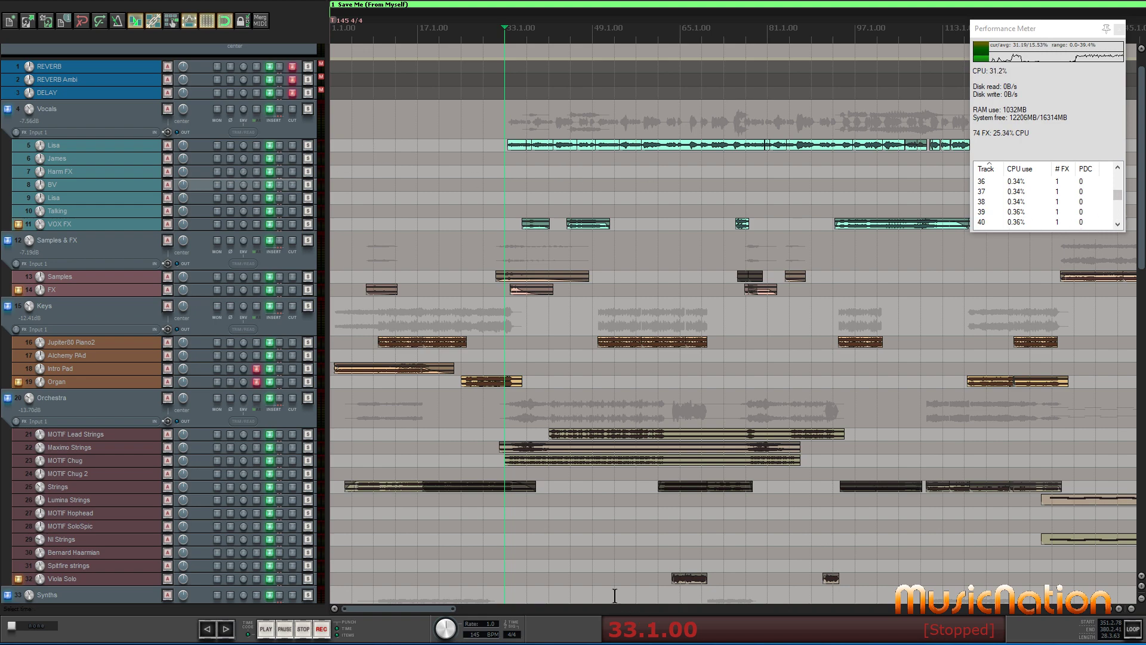
Survey all song regions along the timeline and inspect the Vocals folder and its individual tracks
left_click_drag(453, 609, 972, 602)
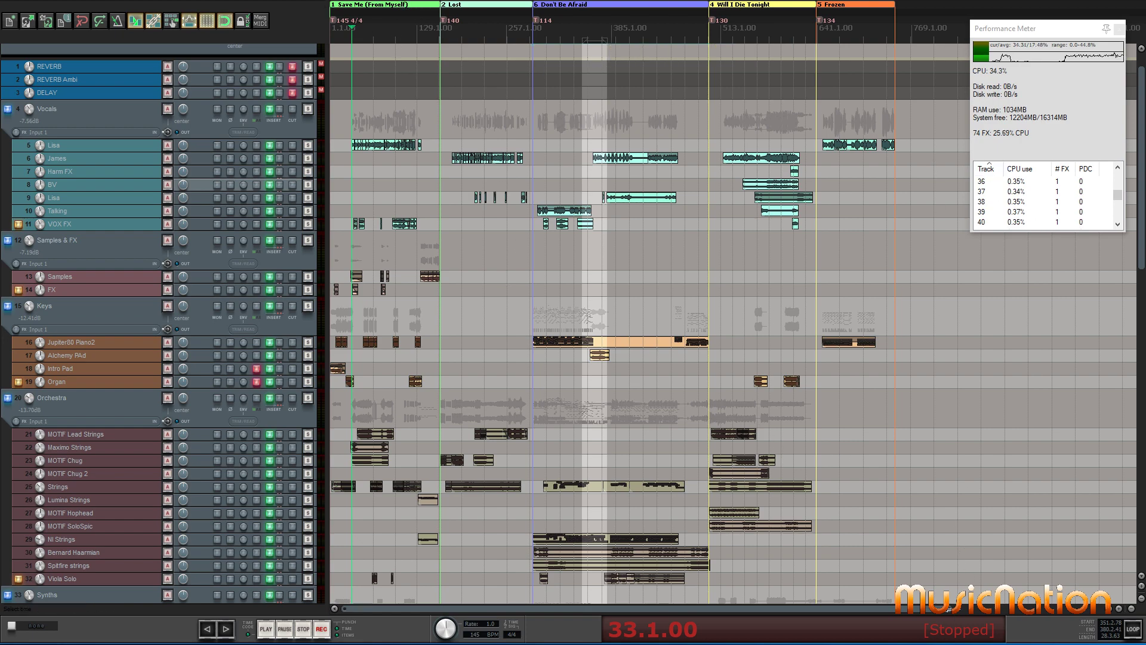
left_click_drag(954, 607, 478, 597)
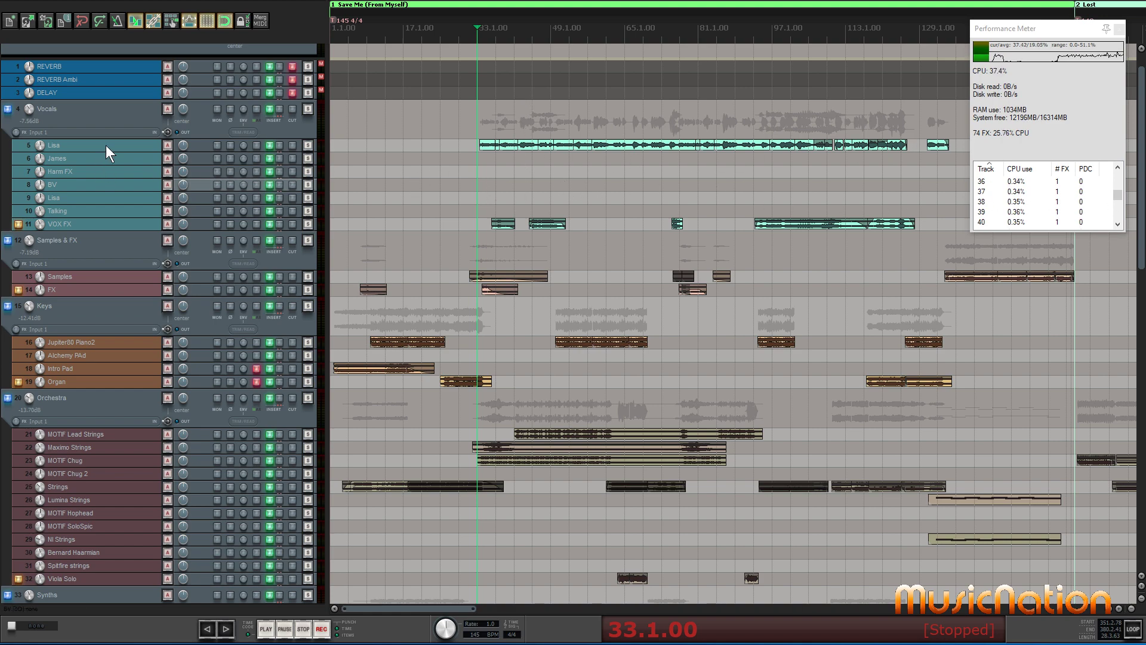
left_click(109, 111)
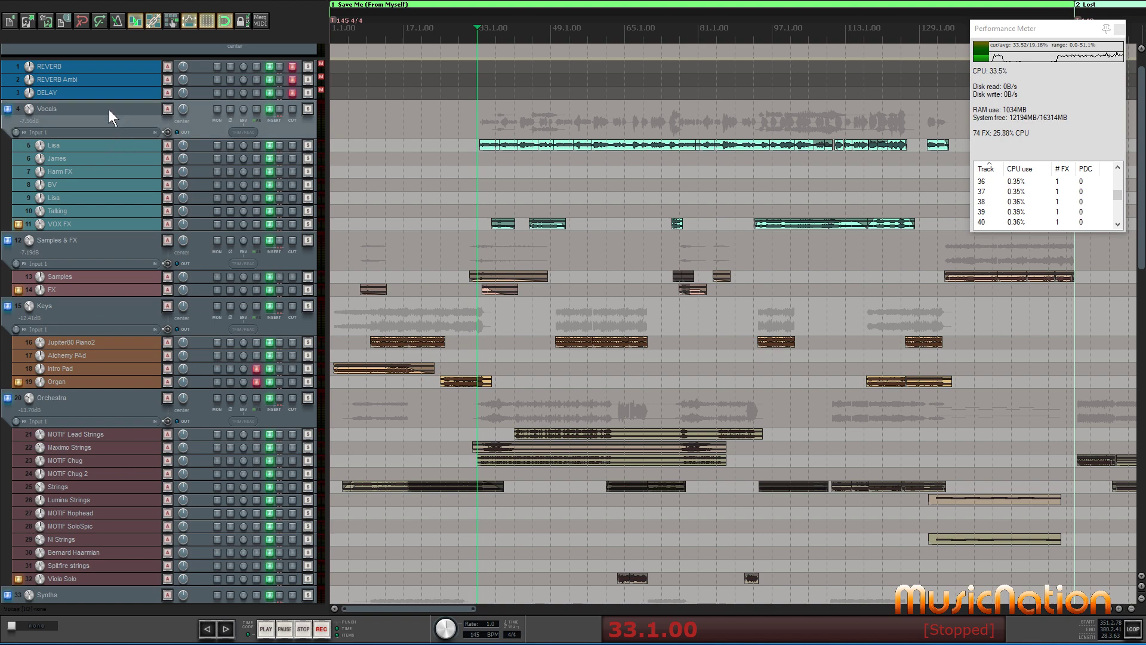
left_click(87, 144)
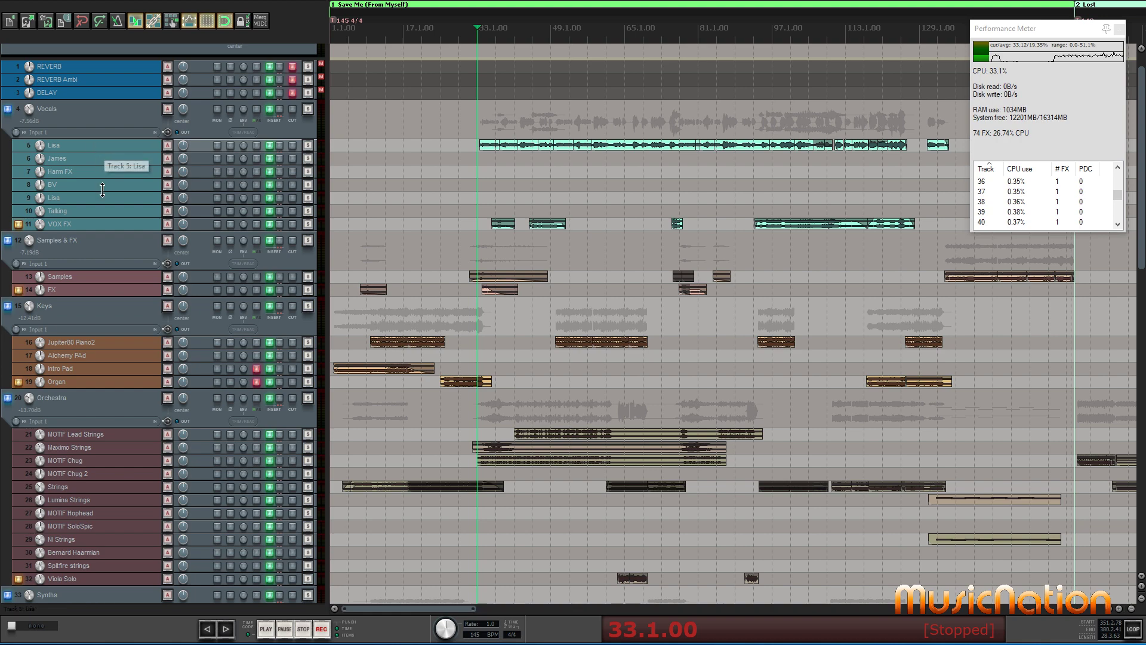
mouse_move(102, 152)
left_mouse_down()
mouse_move(102, 257)
mouse_move(106, 140)
left_mouse_up()
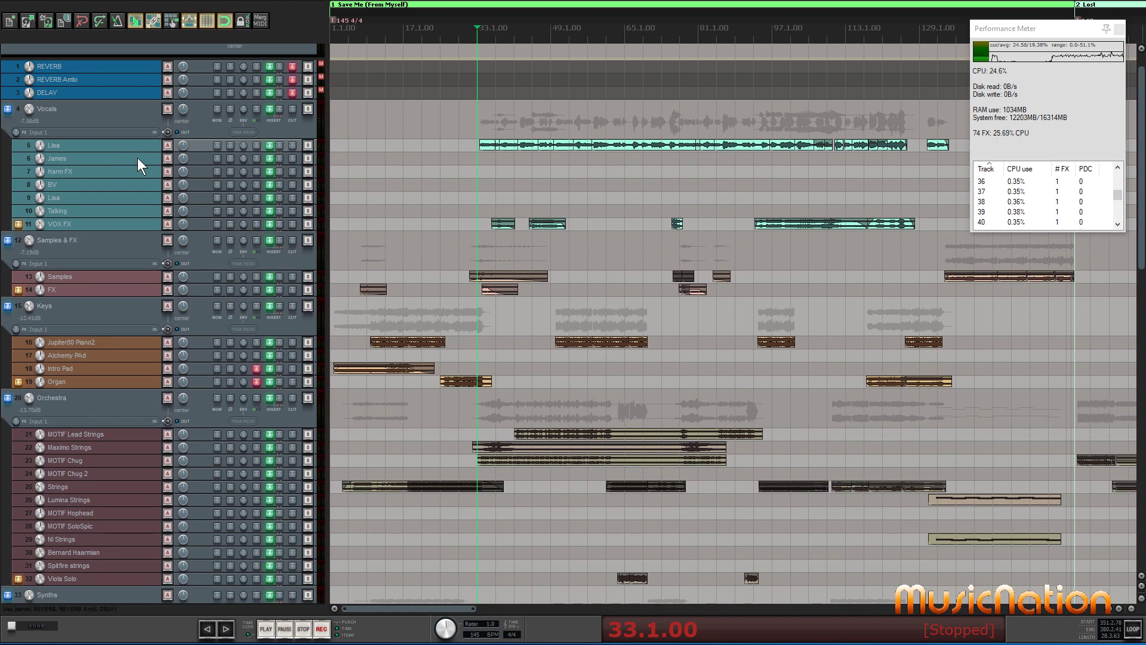
left_click(112, 163)
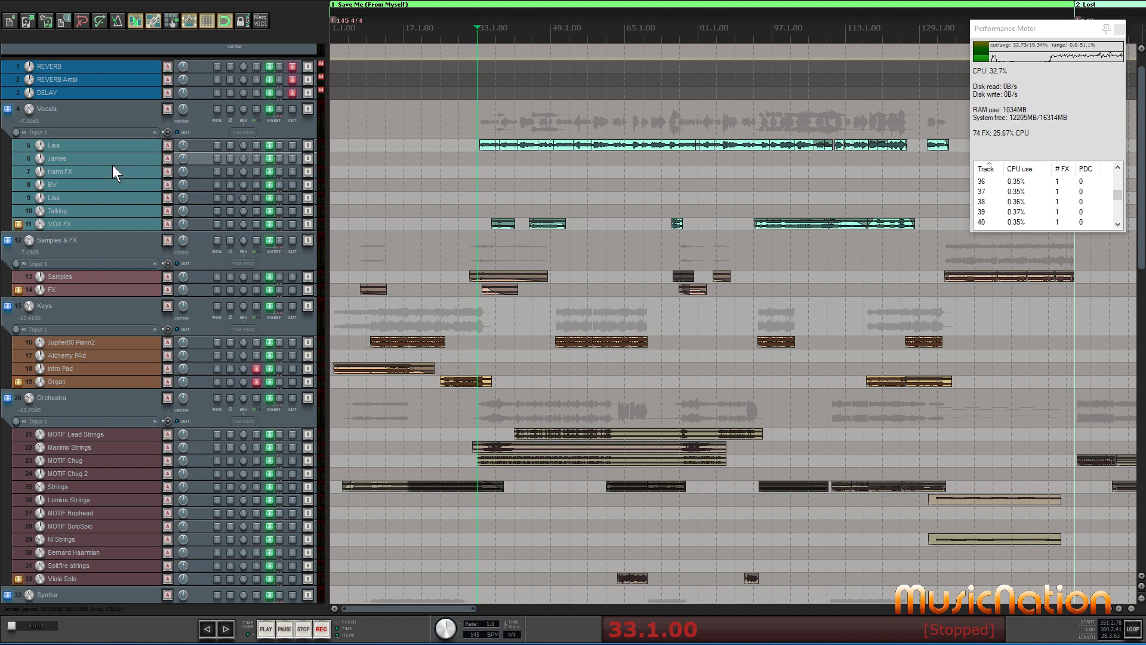
mouse_move(112, 165)
left_mouse_down()
mouse_move(113, 230)
mouse_move(114, 165)
left_mouse_up()
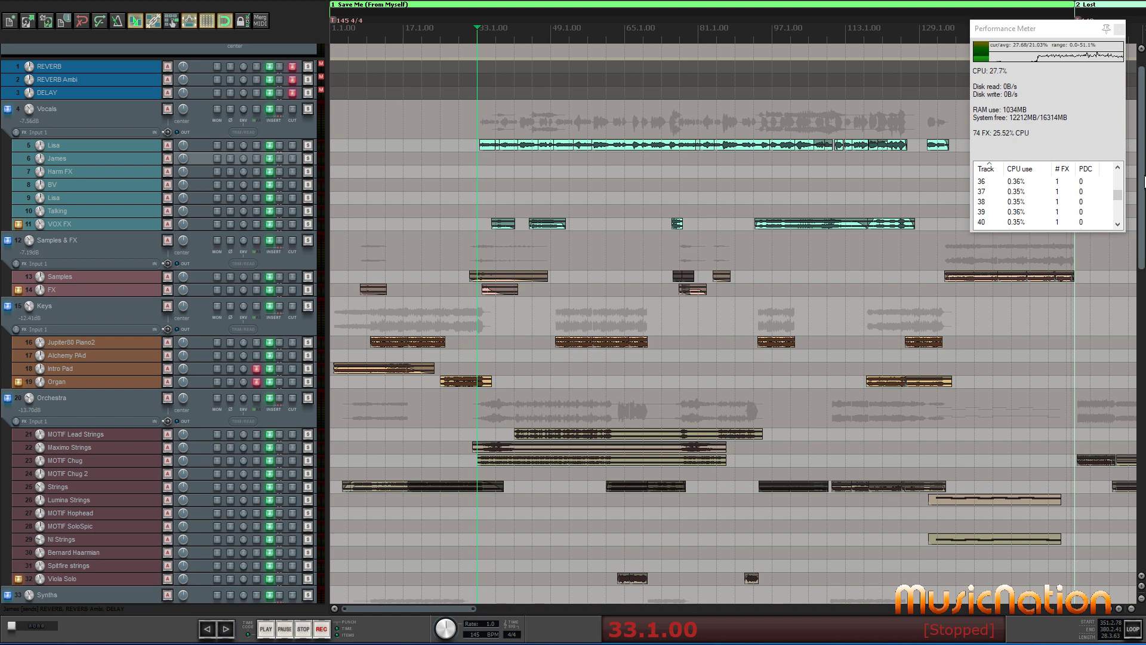
Review the rest of the track list, from the synths and guitars through bass and drums to the Backup midi track
left_click_drag(1142, 189, 1141, 536)
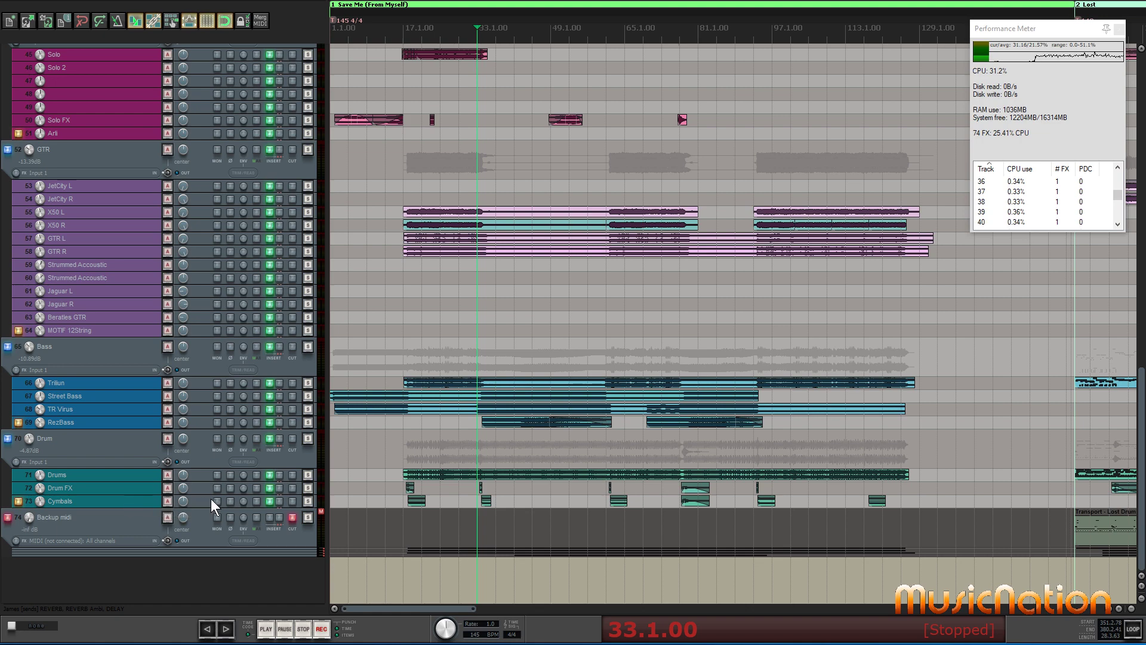
left_click(107, 519)
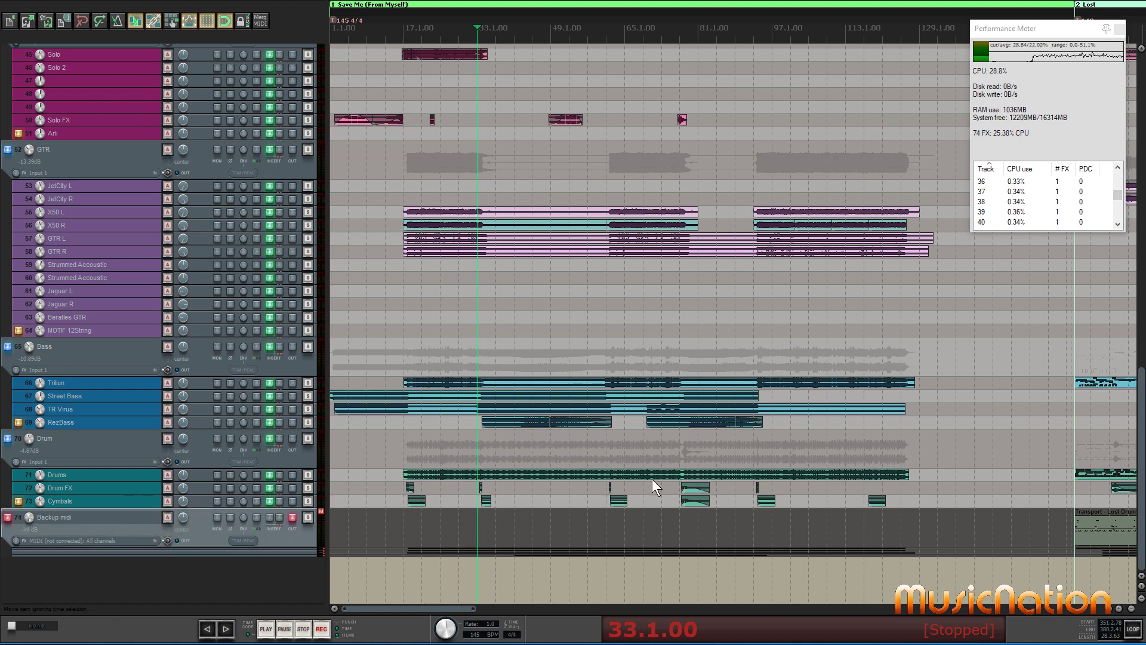
scroll(490, 163, "up", 15)
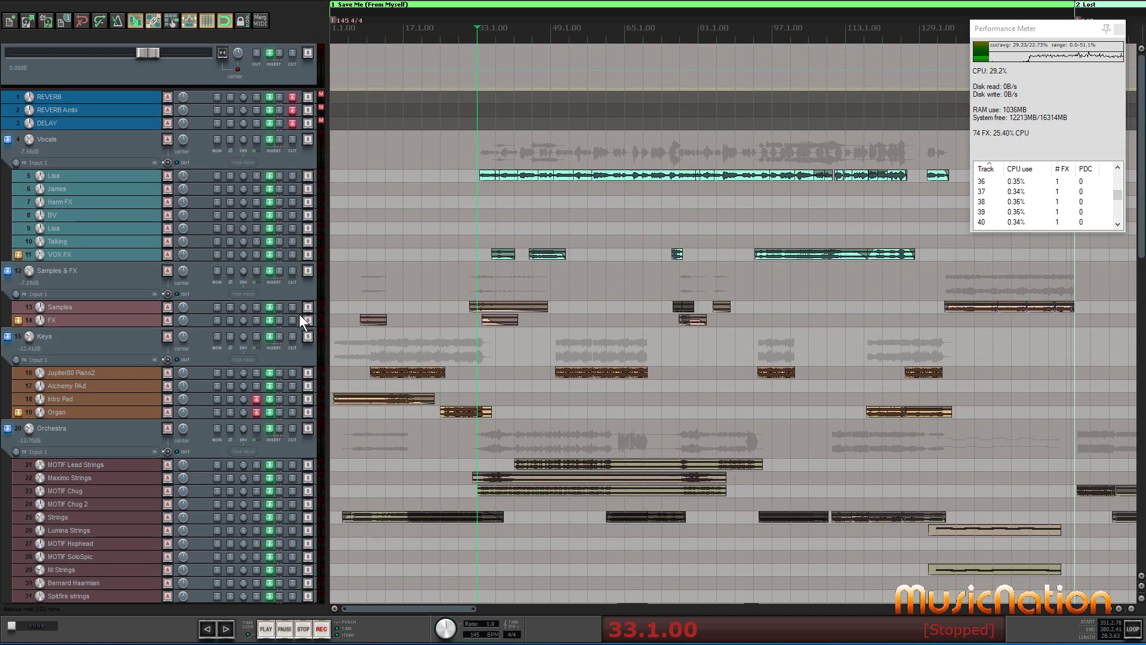
left_click_drag(1142, 155, 1142, 406)
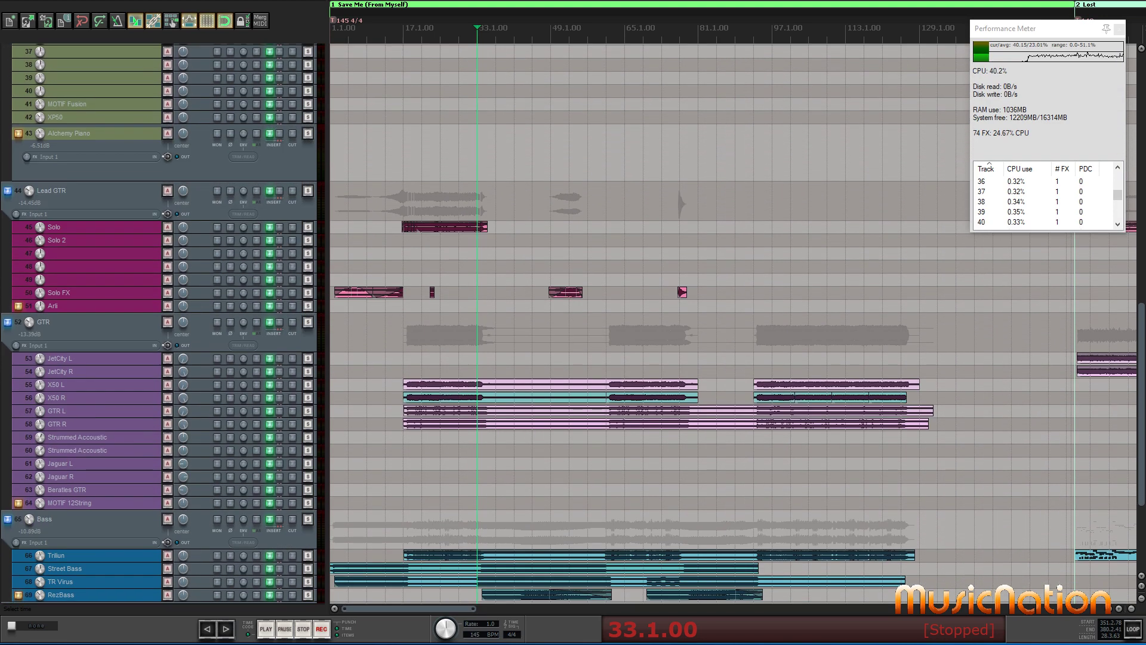
scroll(573, 323, "up", 5)
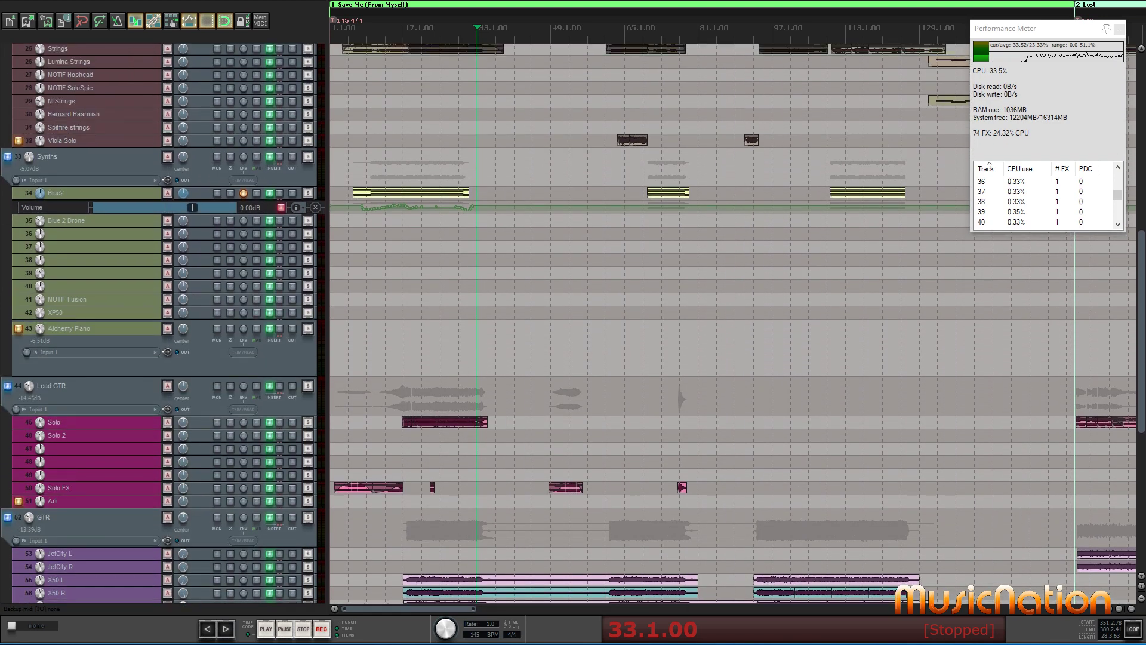
scroll(573, 323, "down", 8)
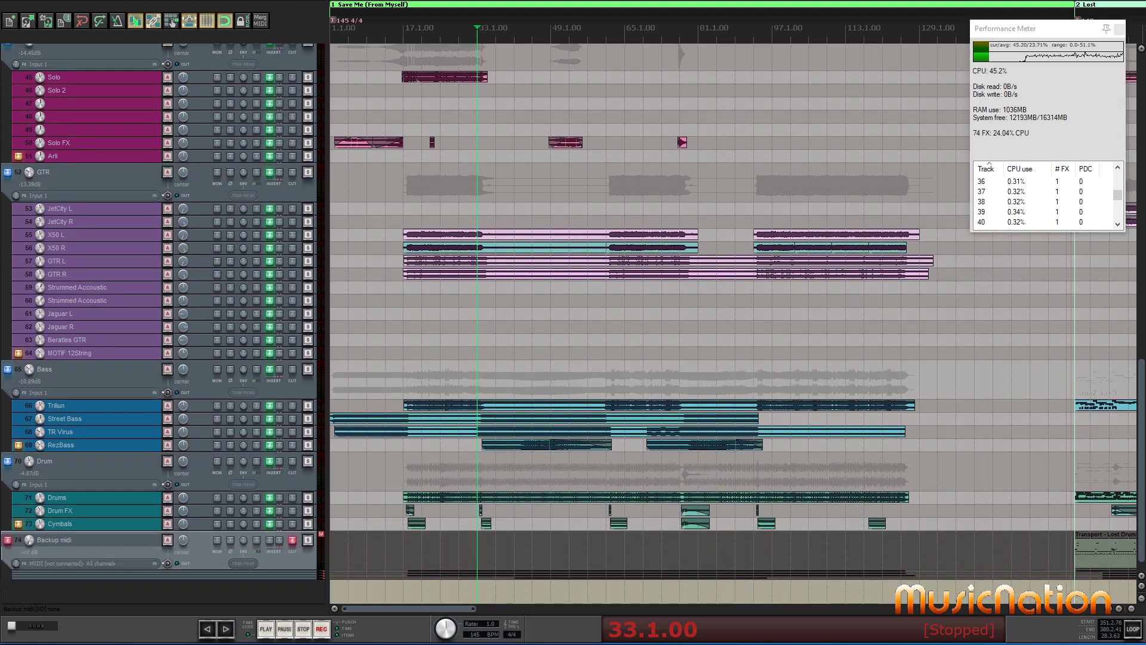
scroll(1136, 269, "up", 15)
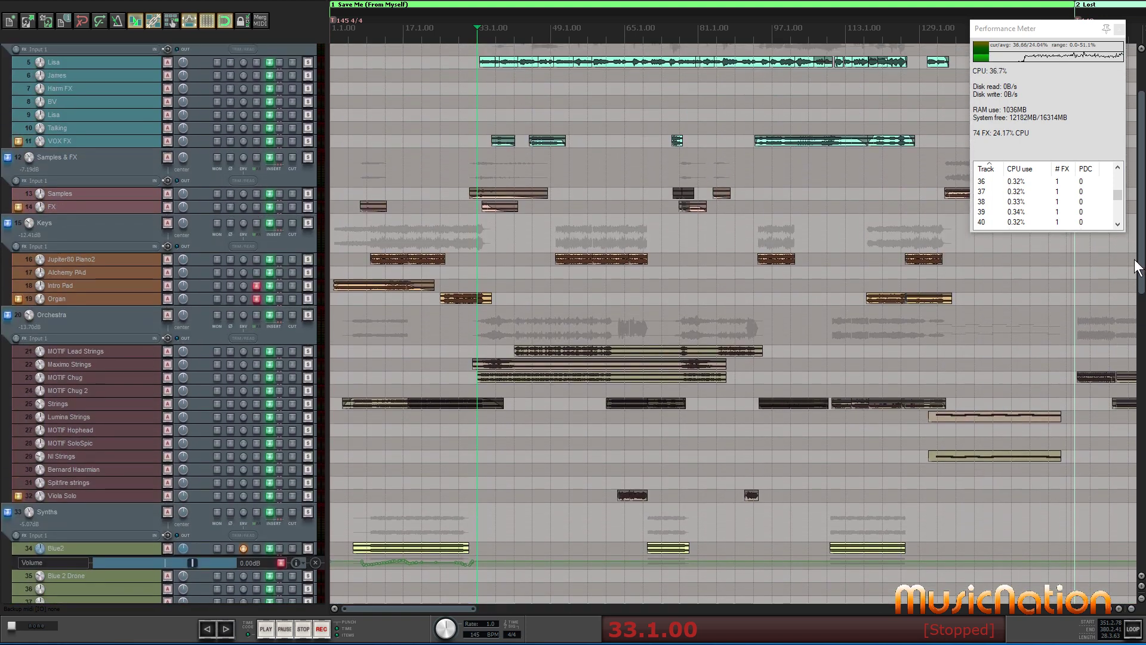
scroll(1136, 268, "up", 4)
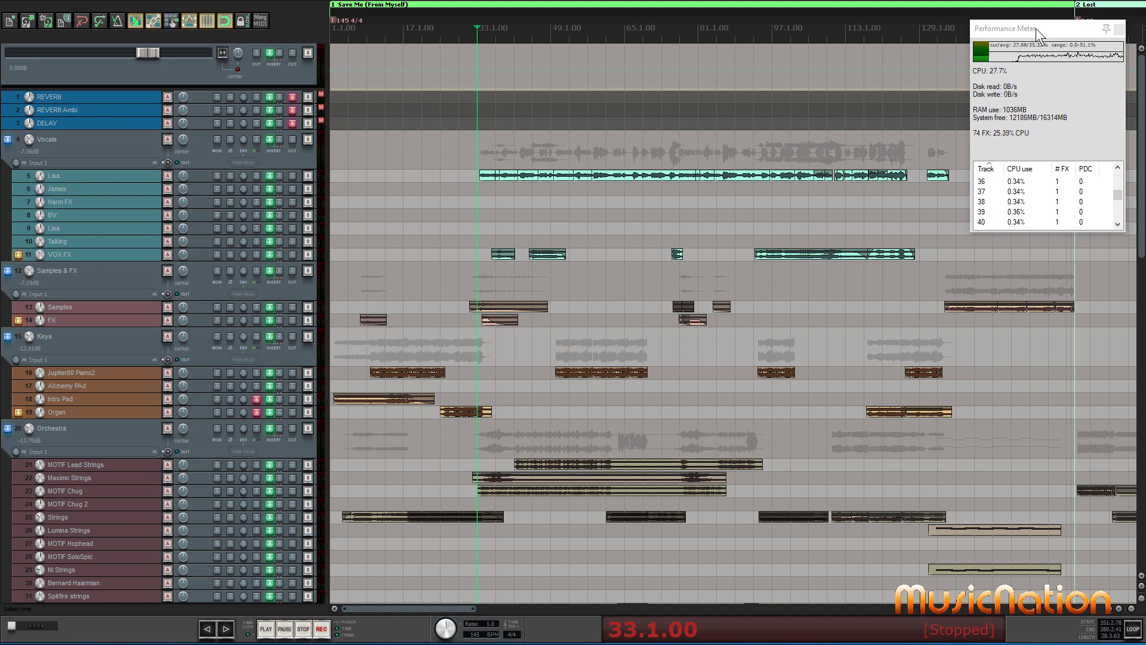
Check the computer's processor and installed memory in the Windows system information, then close it
left_click_drag(1037, 28, 962, 37)
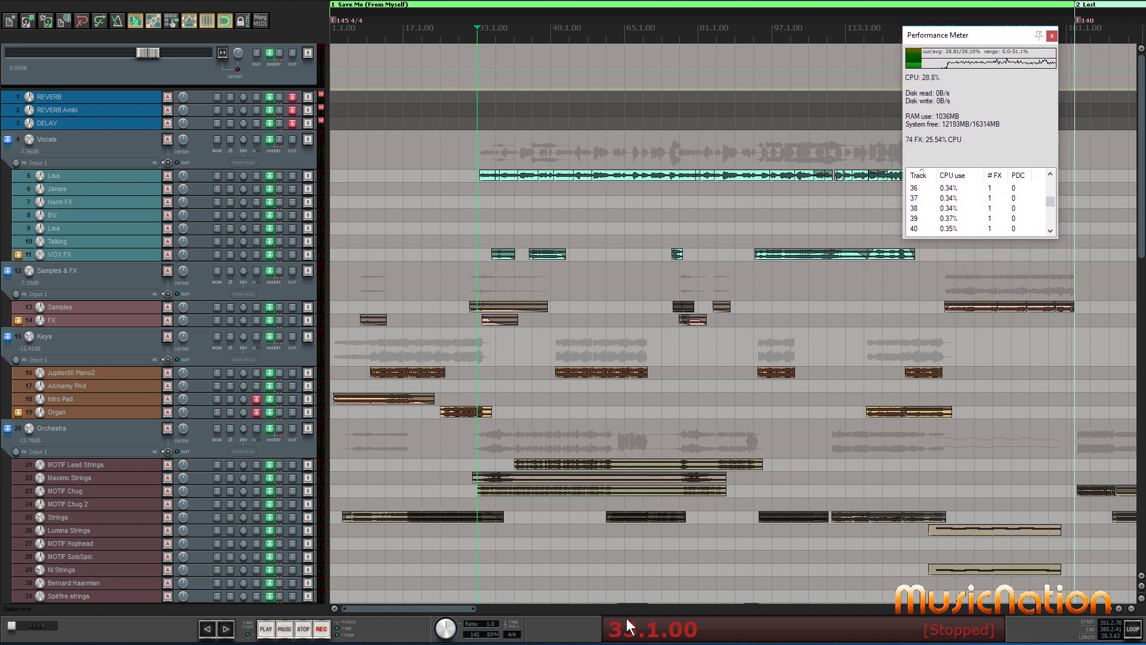
key("super+Pause")
left_click_drag(544, 552, 553, 386)
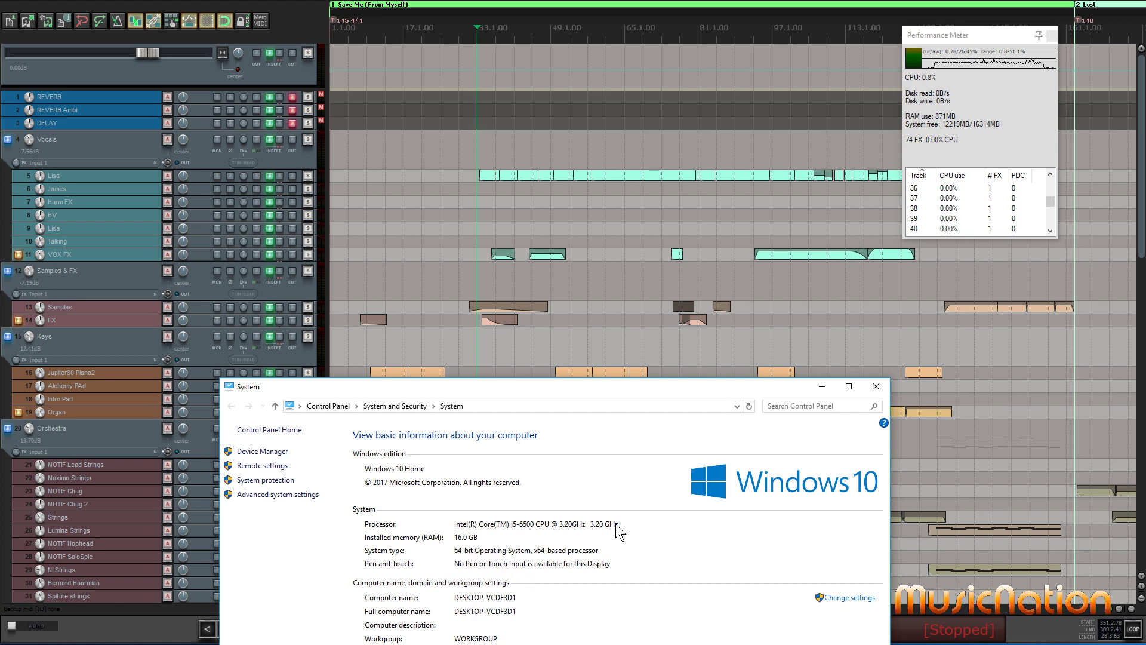
left_click_drag(626, 390, 614, 395)
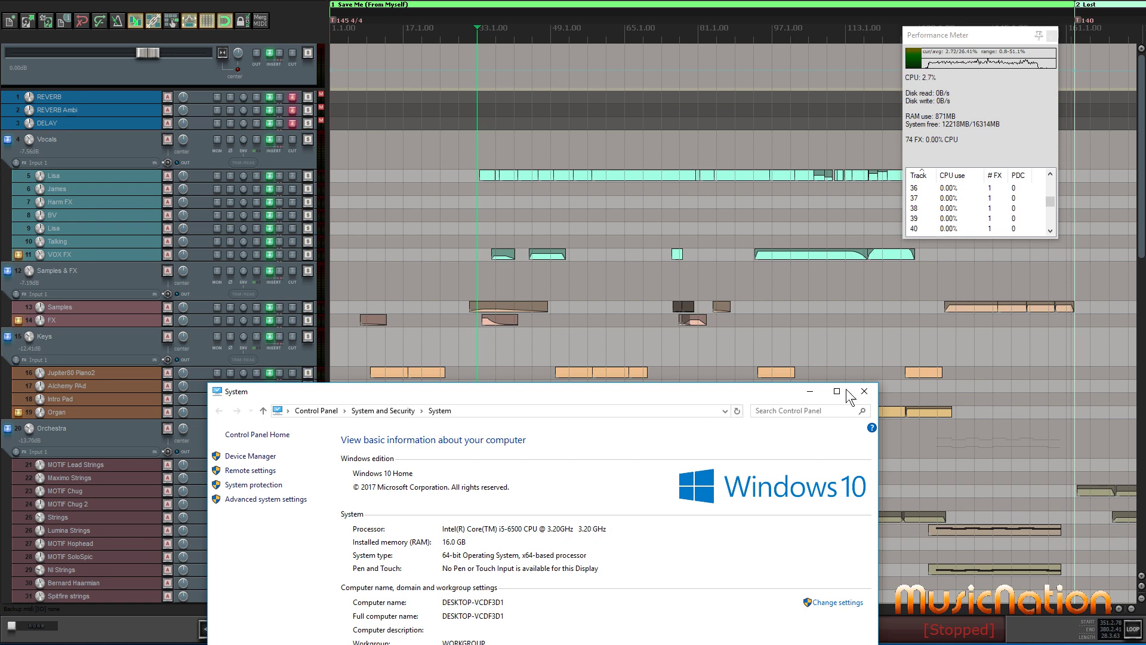
left_click(864, 391)
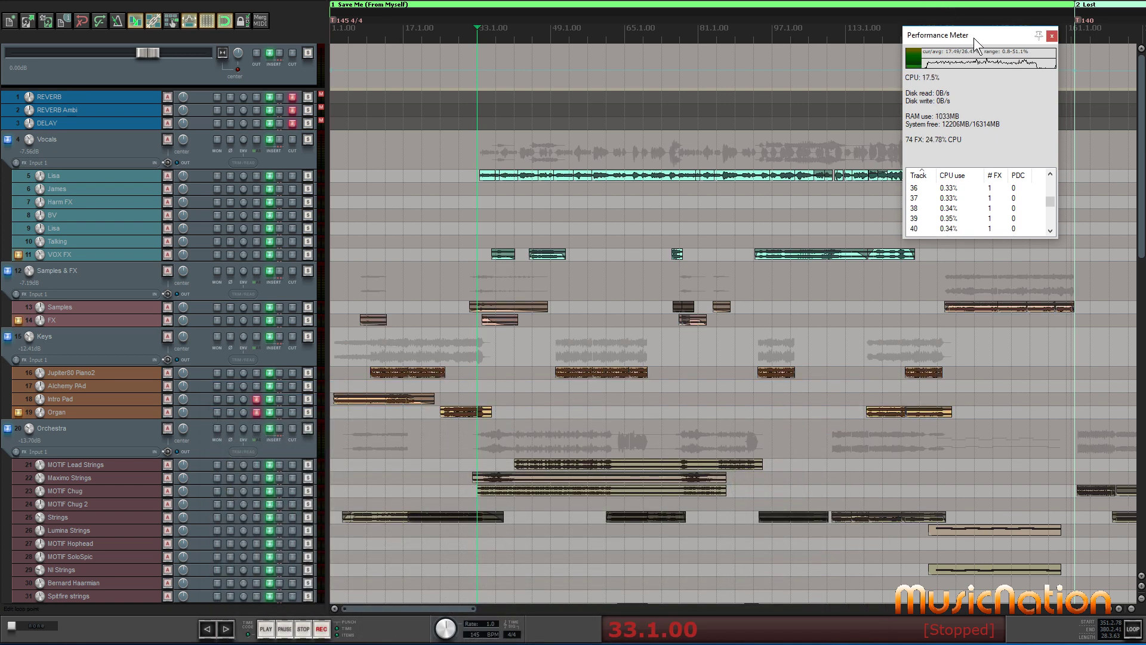
Move the Performance Meter over the start of the timeline and enlarge it to examine the CPU use per track
left_click_drag(974, 36, 475, 51)
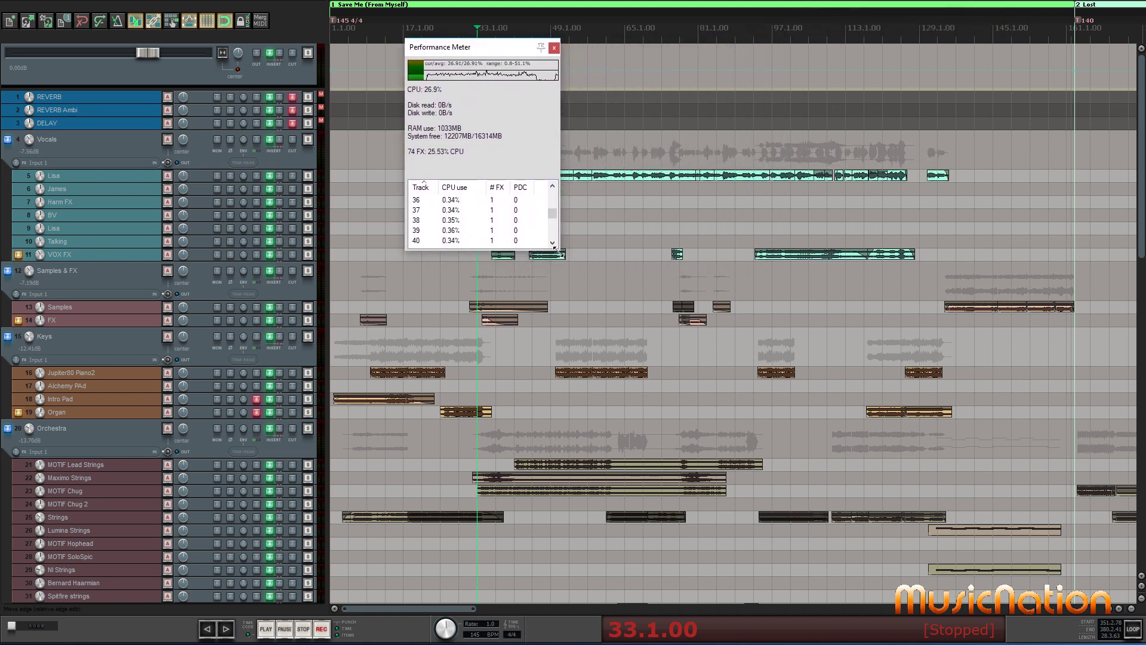
left_click_drag(559, 250, 595, 603)
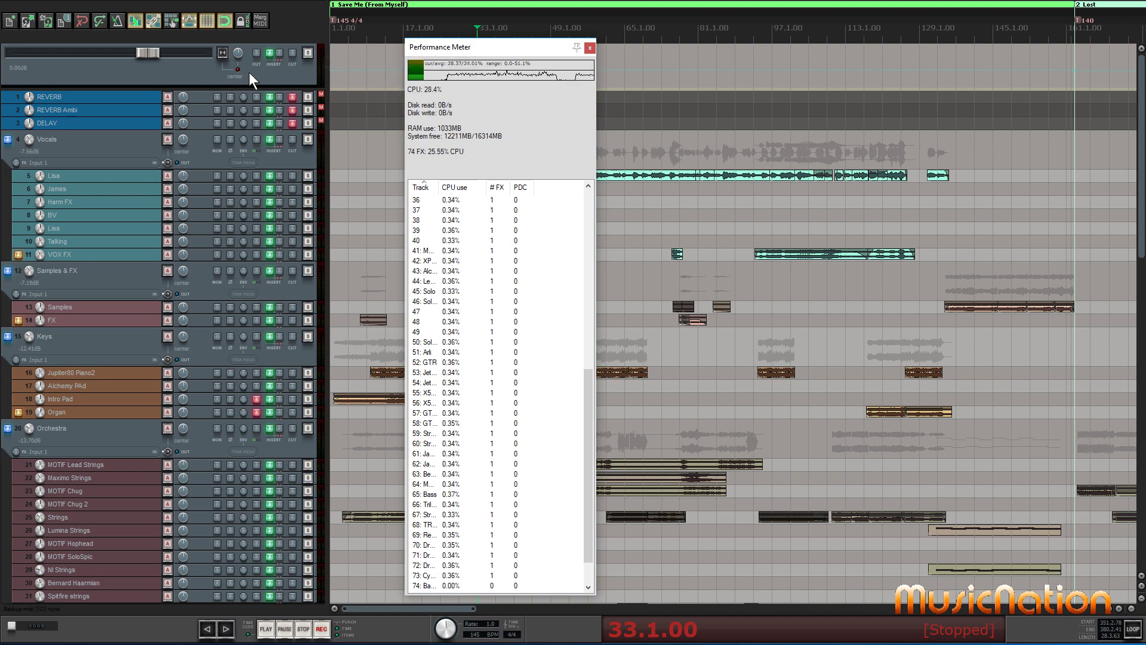
Bypass the FX on all tracks, check the per-track CPU use, and shrink the Performance Meter
left_click(281, 55, "ctrl")
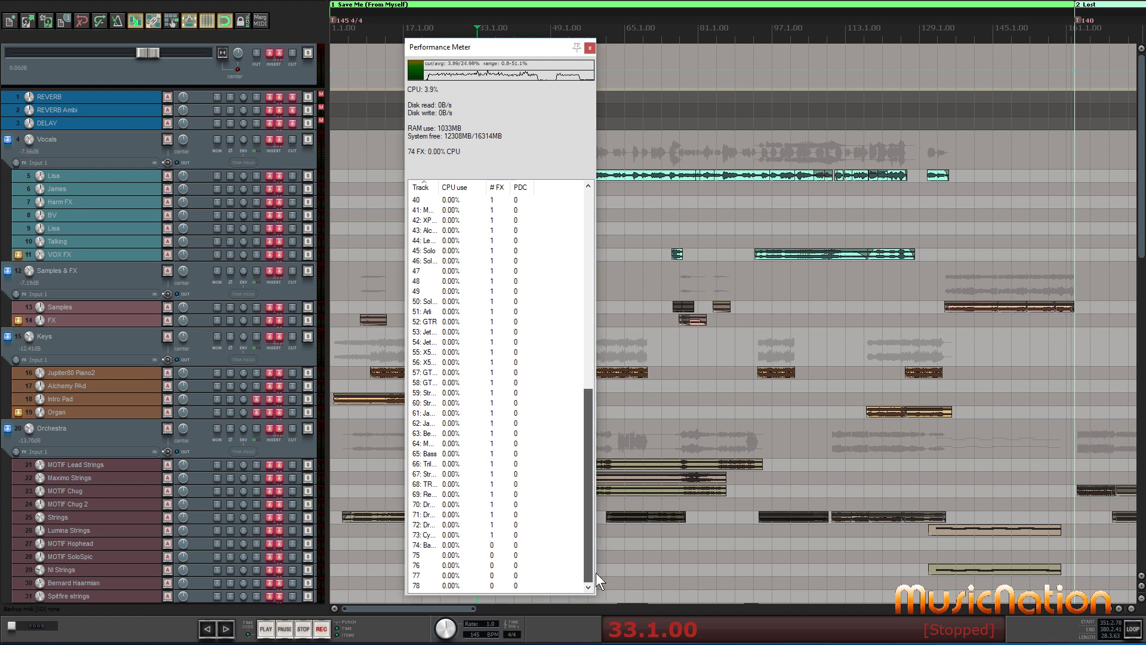
left_click_drag(591, 514, 589, 389)
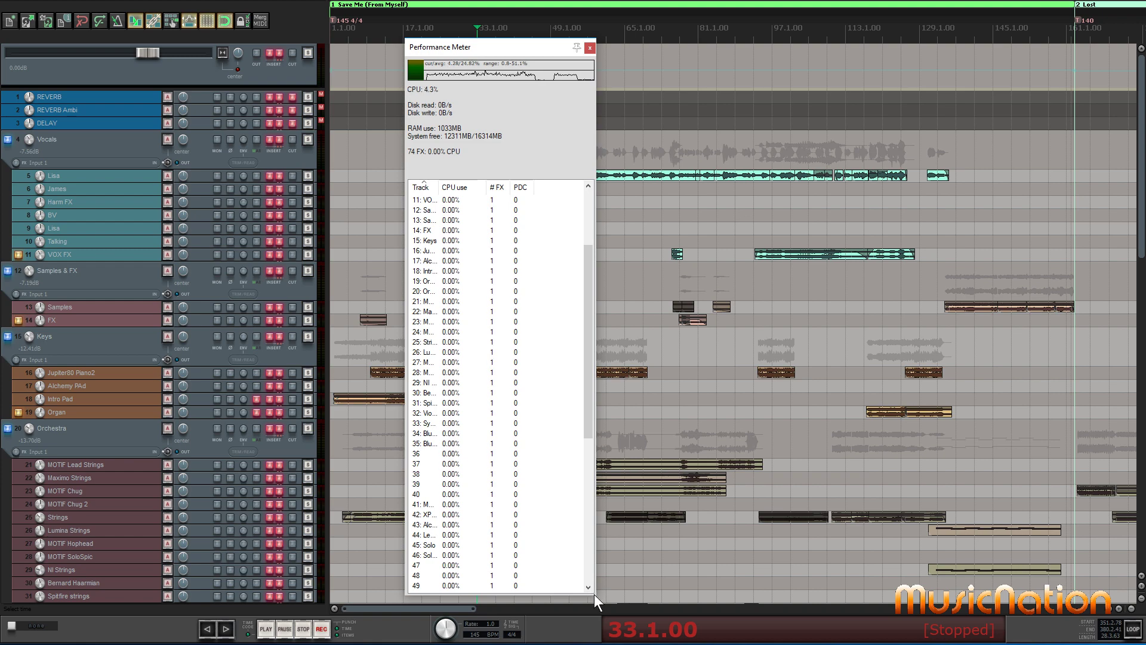
left_click_drag(594, 594, 588, 250)
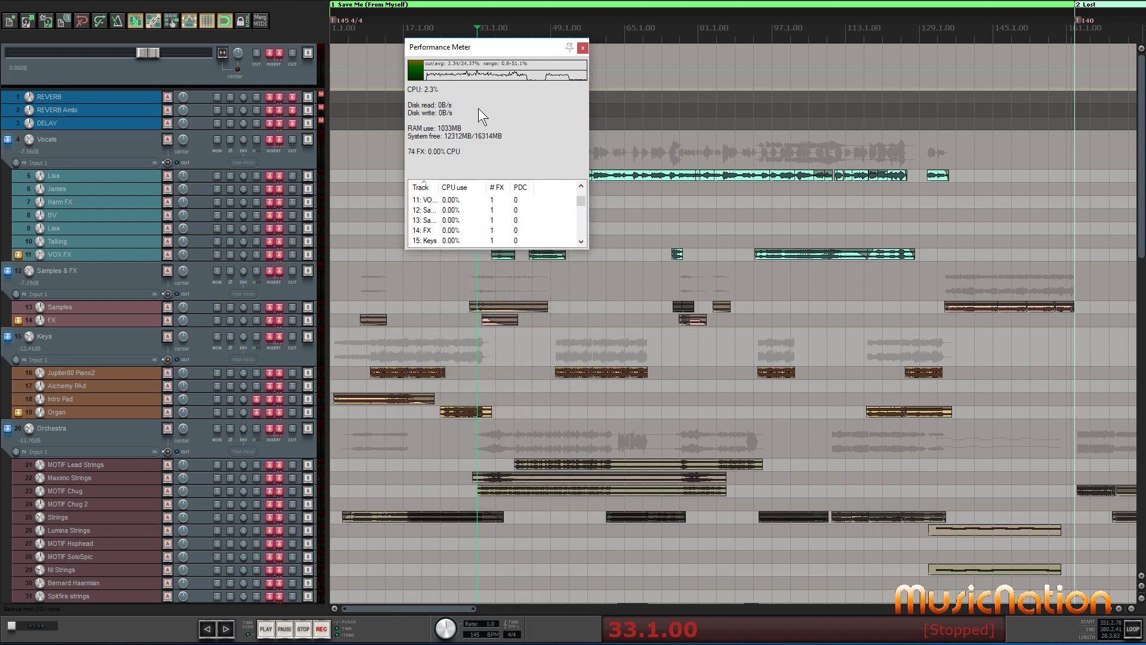
Move the Performance Meter beyond the end of the first song's vocal clips and re-enable the FX on all tracks
left_click_drag(492, 48, 1031, 17)
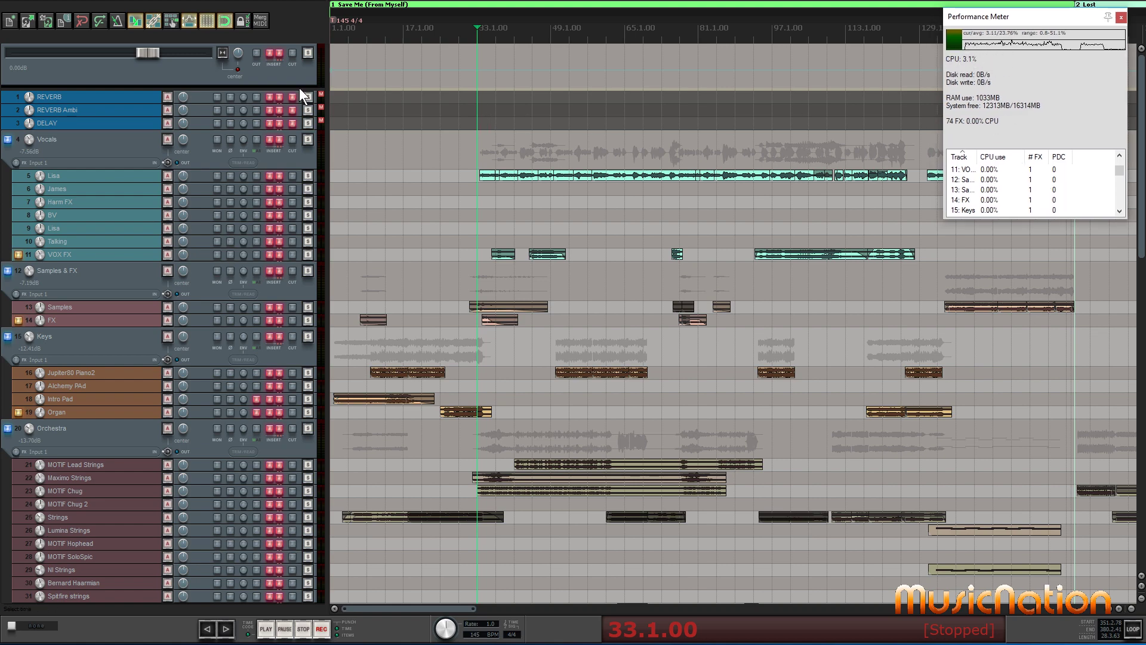
left_click(279, 53, "ctrl")
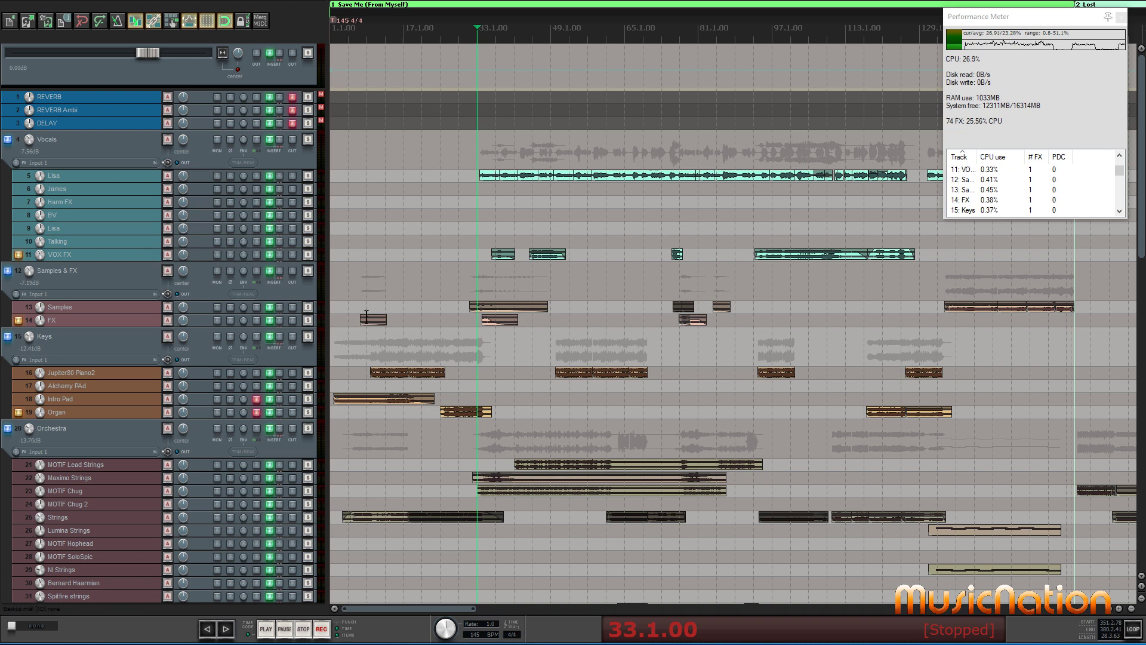
Review the track list from the vocals, samples and keys through the Orchestra tracks to the Synths and the Blue2 track
scroll(573, 322, "down", 5)
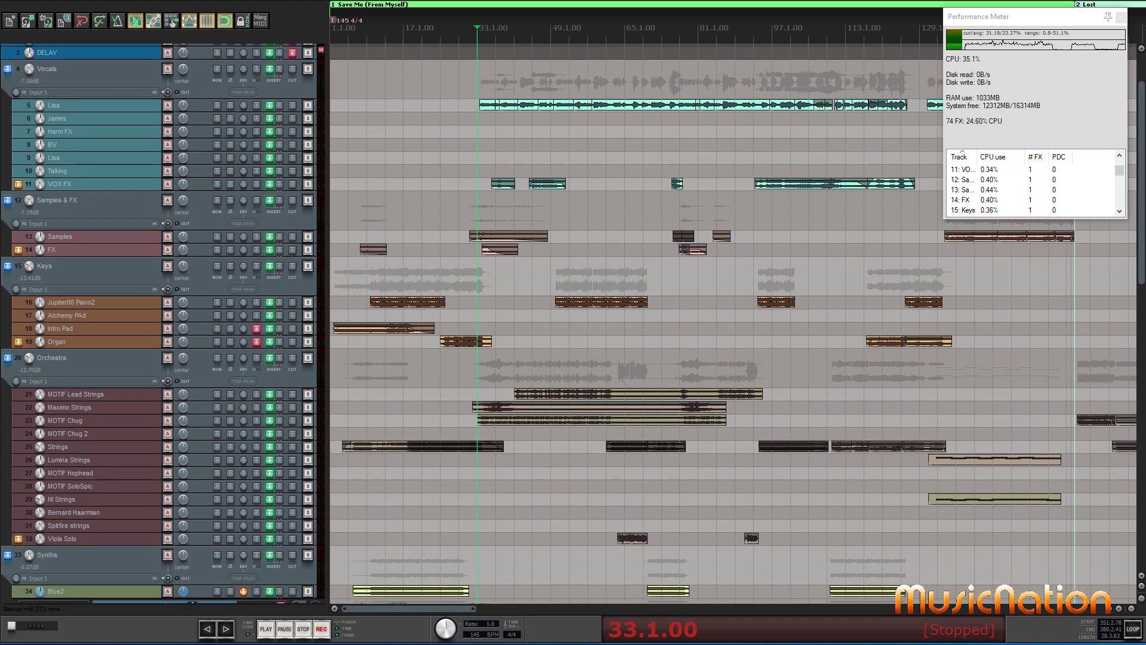
scroll(573, 323, "down", 1)
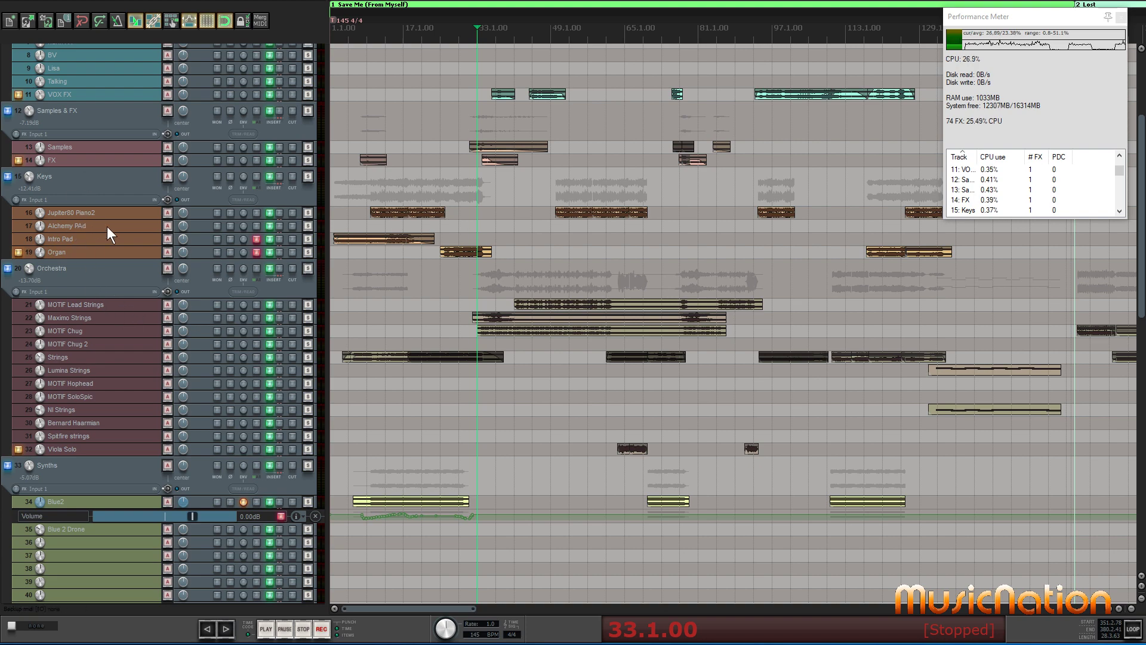
scroll(79, 338, "down", 2)
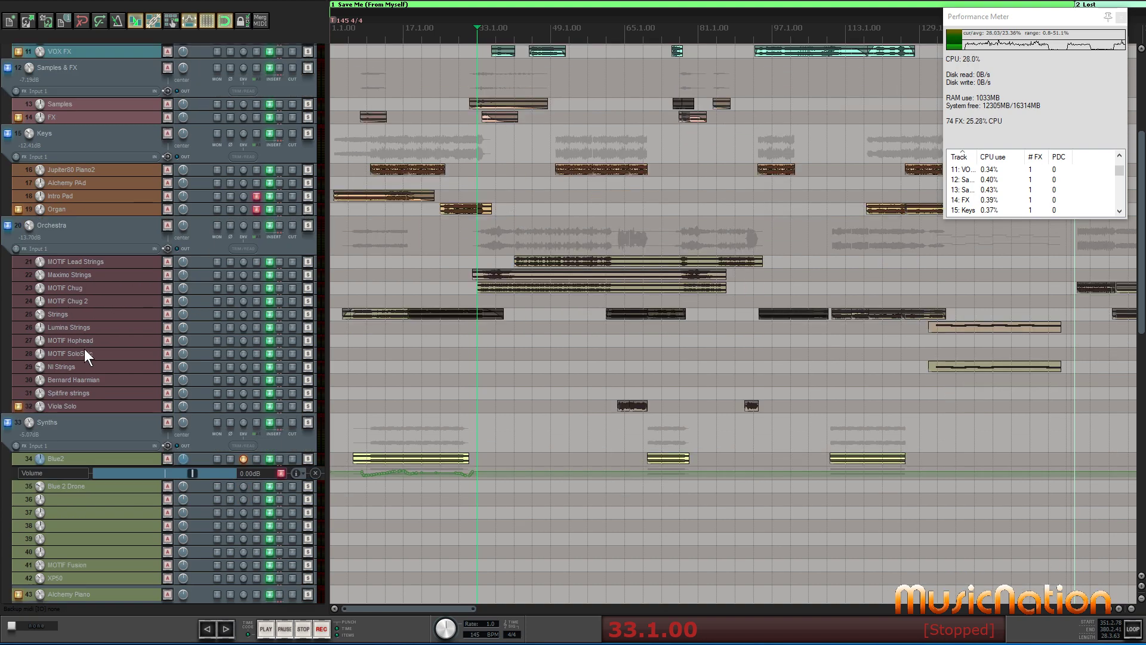
left_click(97, 230)
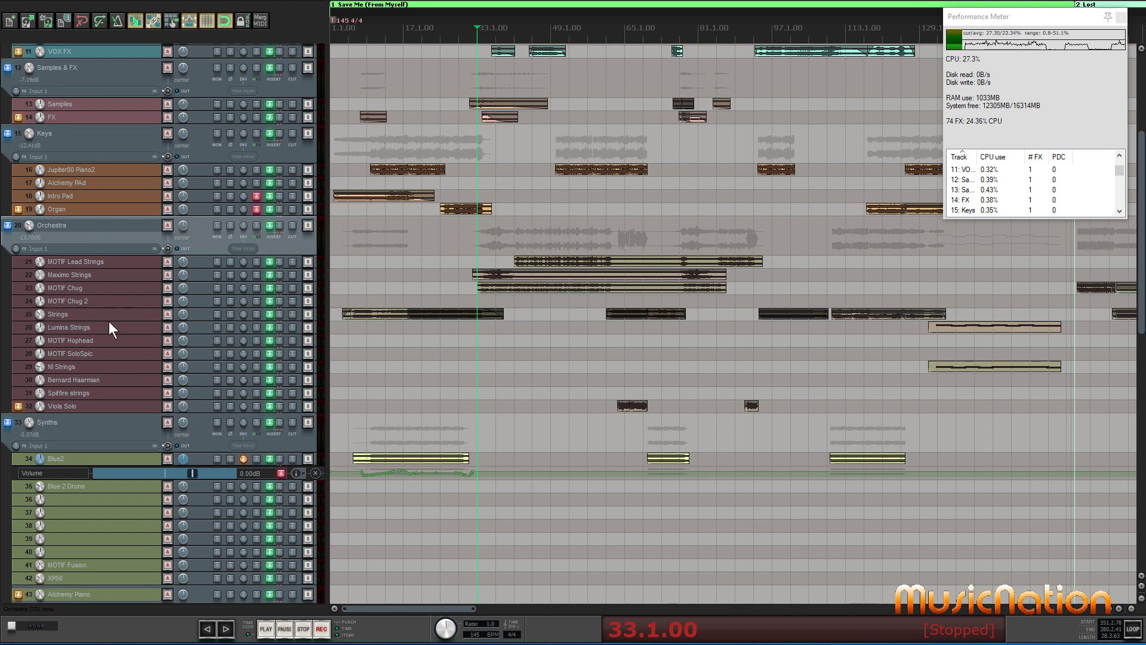
scroll(119, 328, "down", 5)
left_click(119, 346)
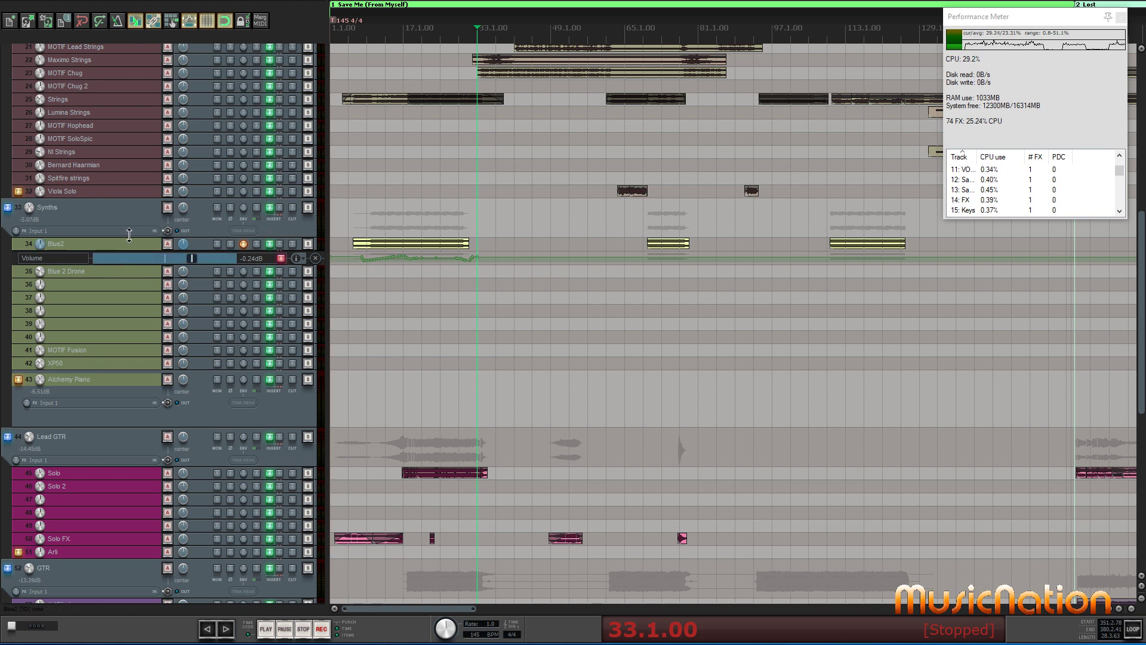
left_click(113, 244)
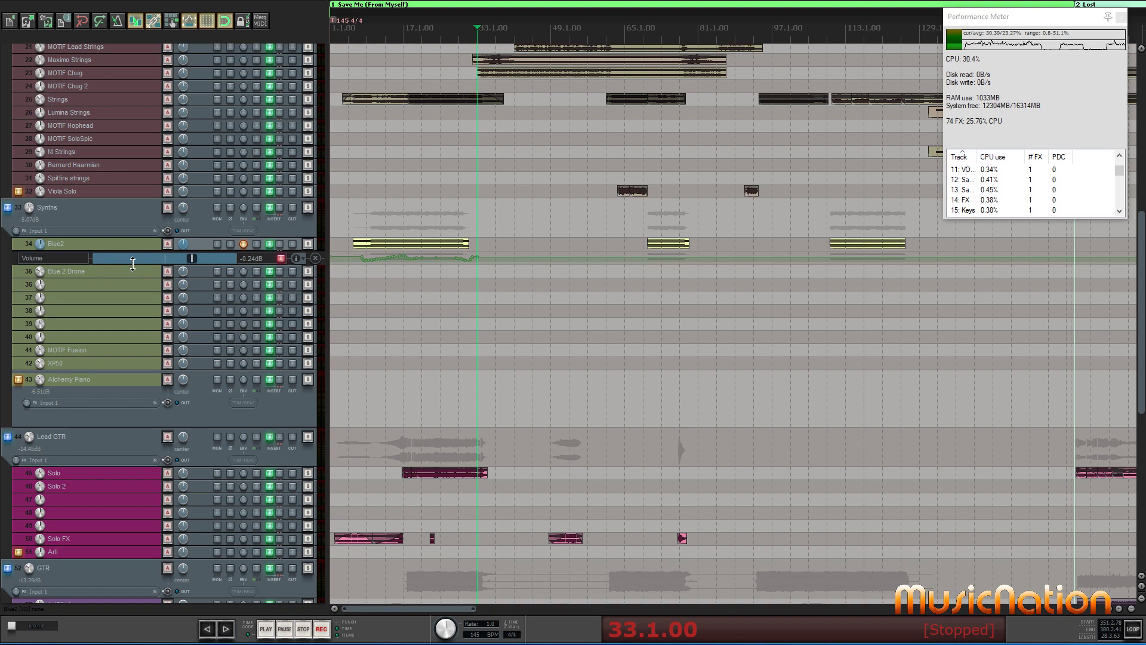
mouse_move(142, 264)
left_mouse_down()
mouse_move(143, 320)
mouse_move(144, 265)
left_mouse_up()
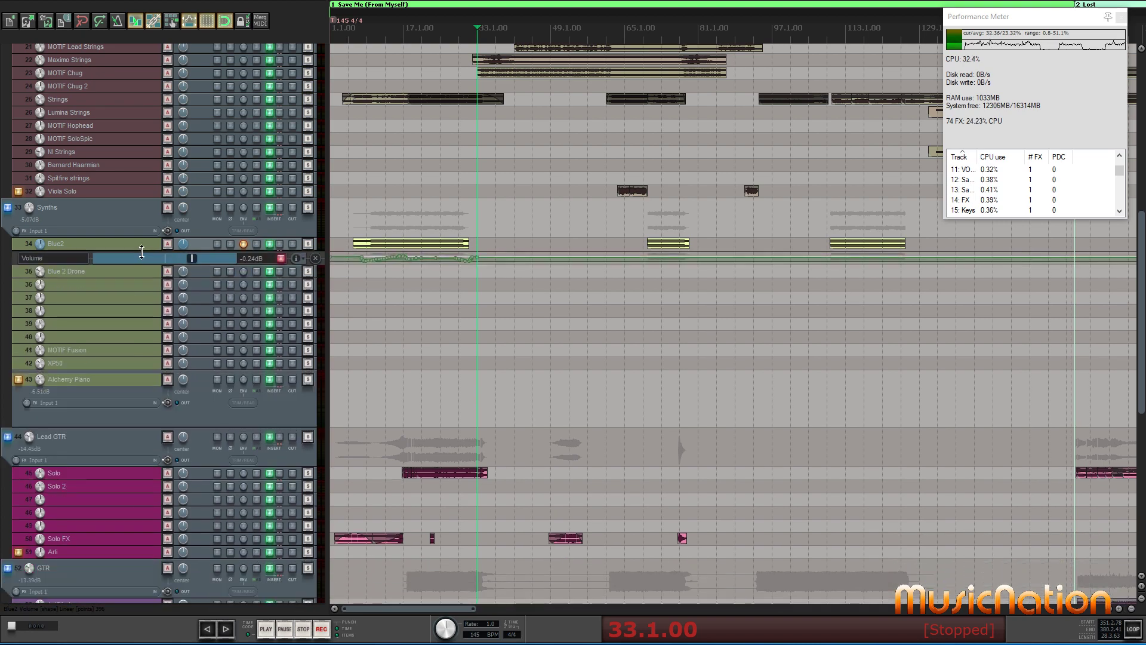
Review the remaining synths, lead guitar, guitar, bass and drum tracks down to the Backup midi track
scroll(149, 341, "down", 1)
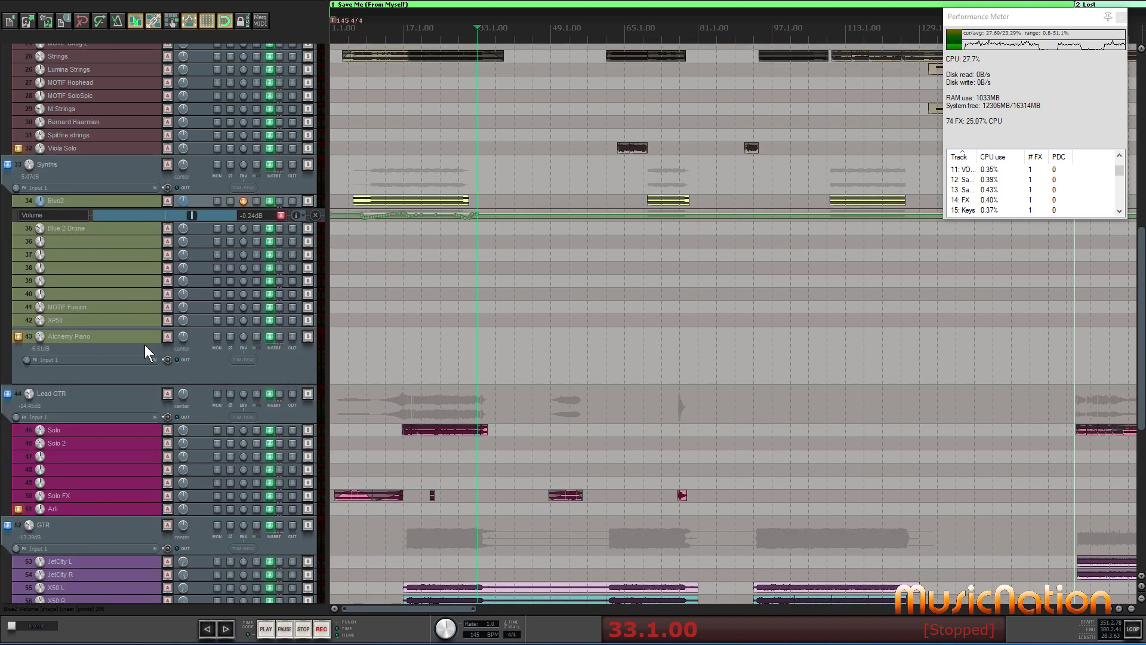
scroll(113, 313, "down", 2)
scroll(113, 293, "down", 2)
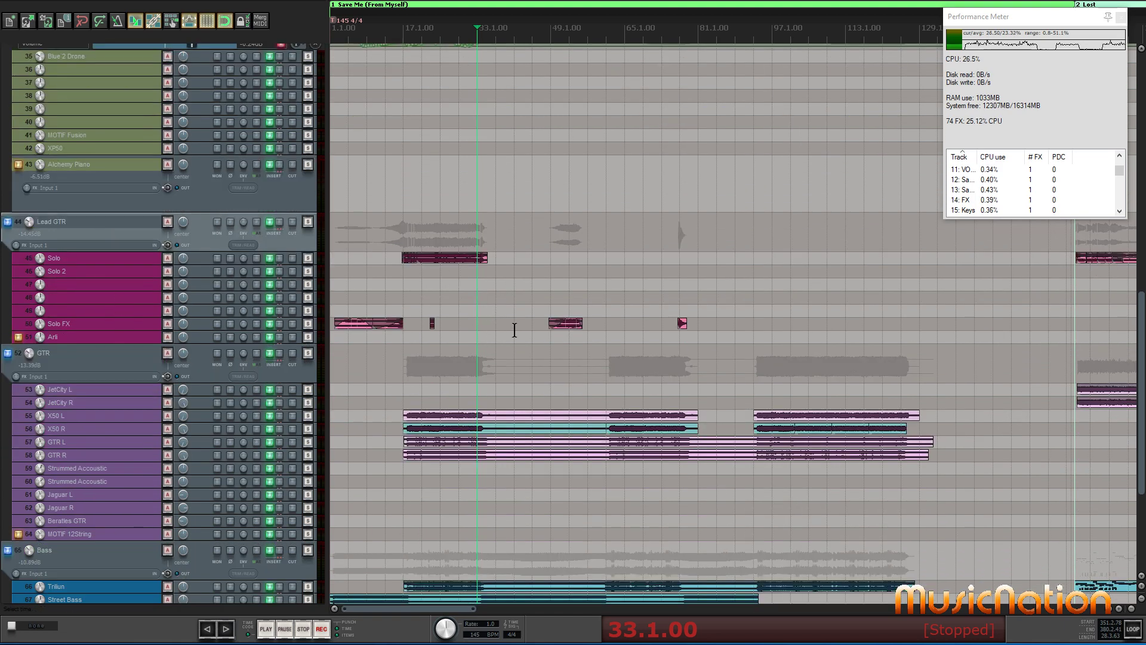
scroll(127, 360, "down", 2)
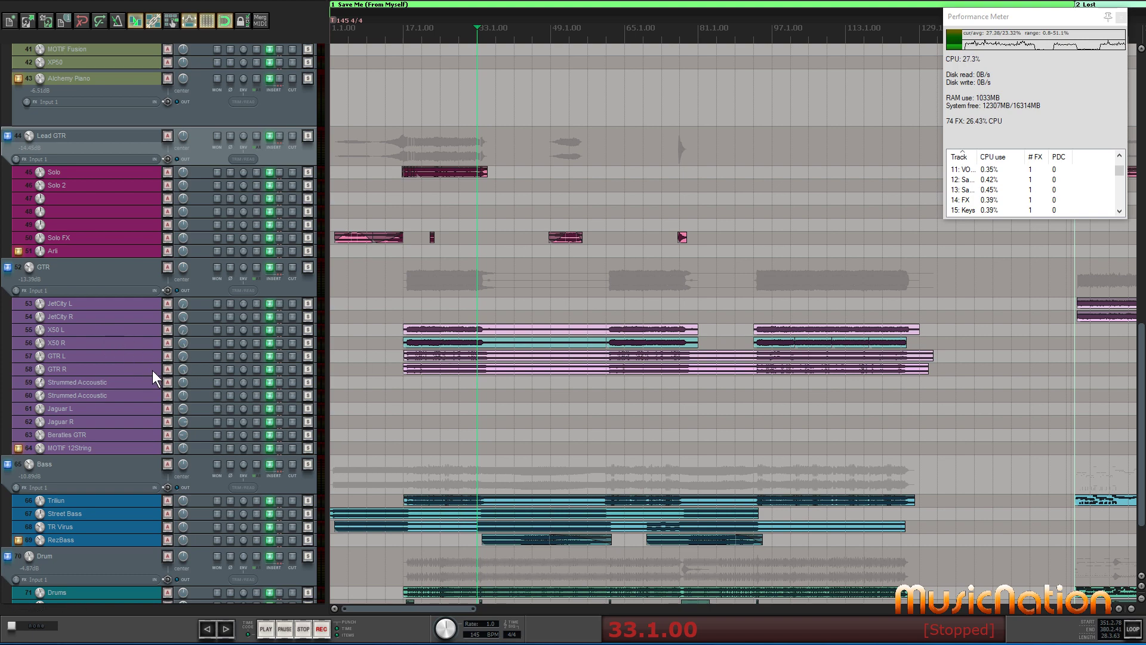
scroll(153, 370, "down", 1)
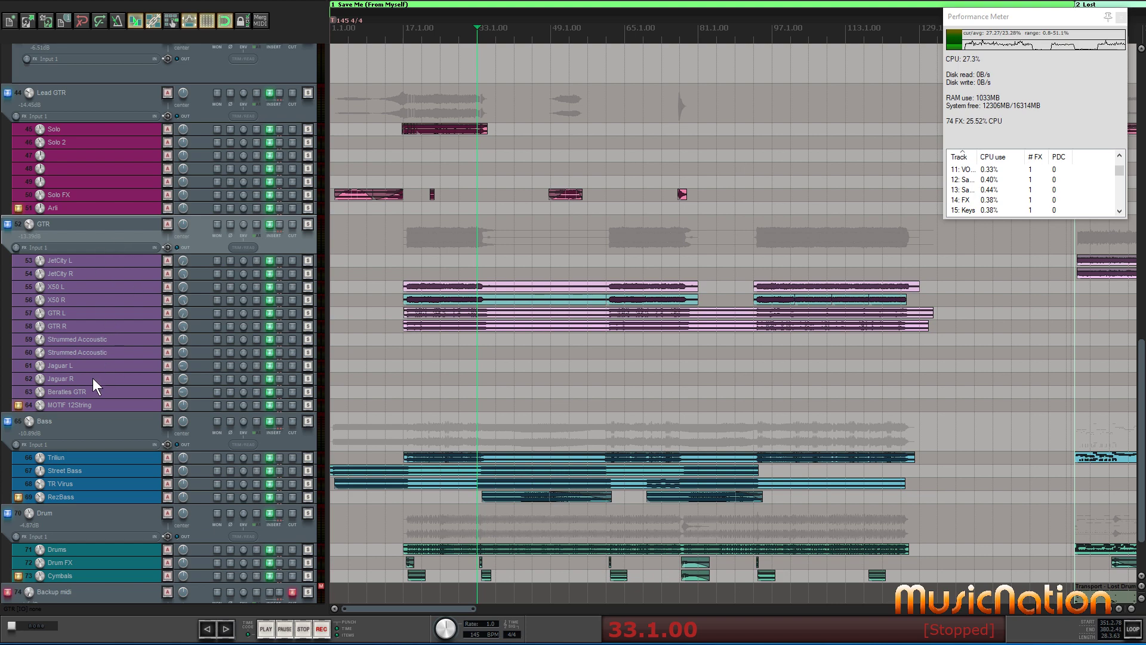
scroll(94, 382, "down", 2)
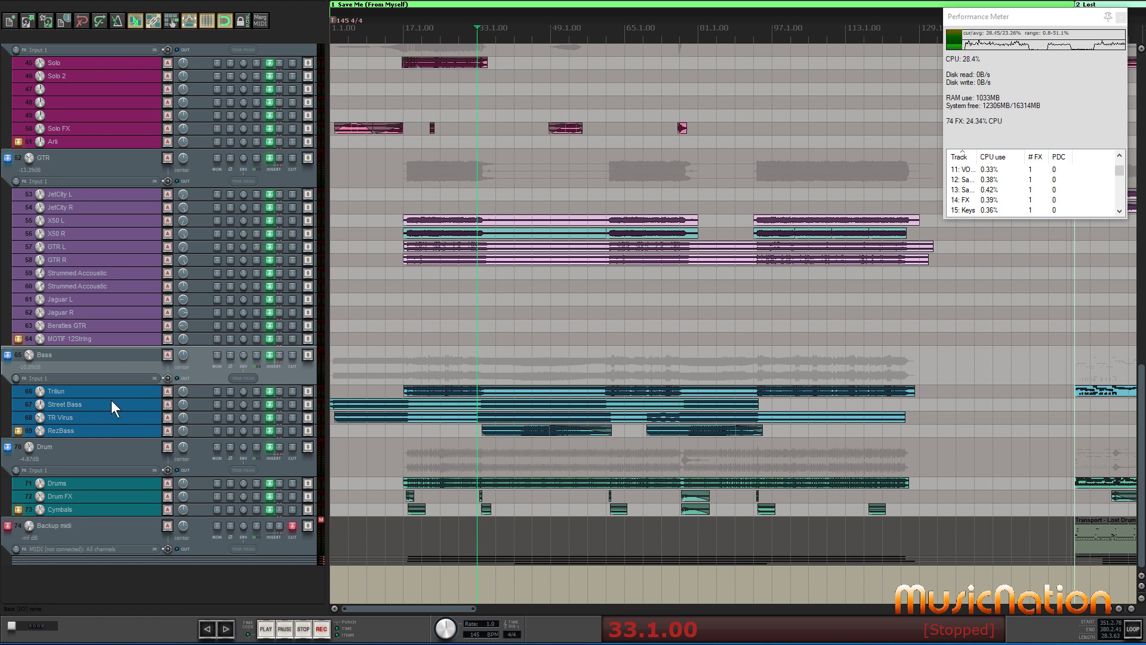
left_click(108, 450)
left_click(103, 481)
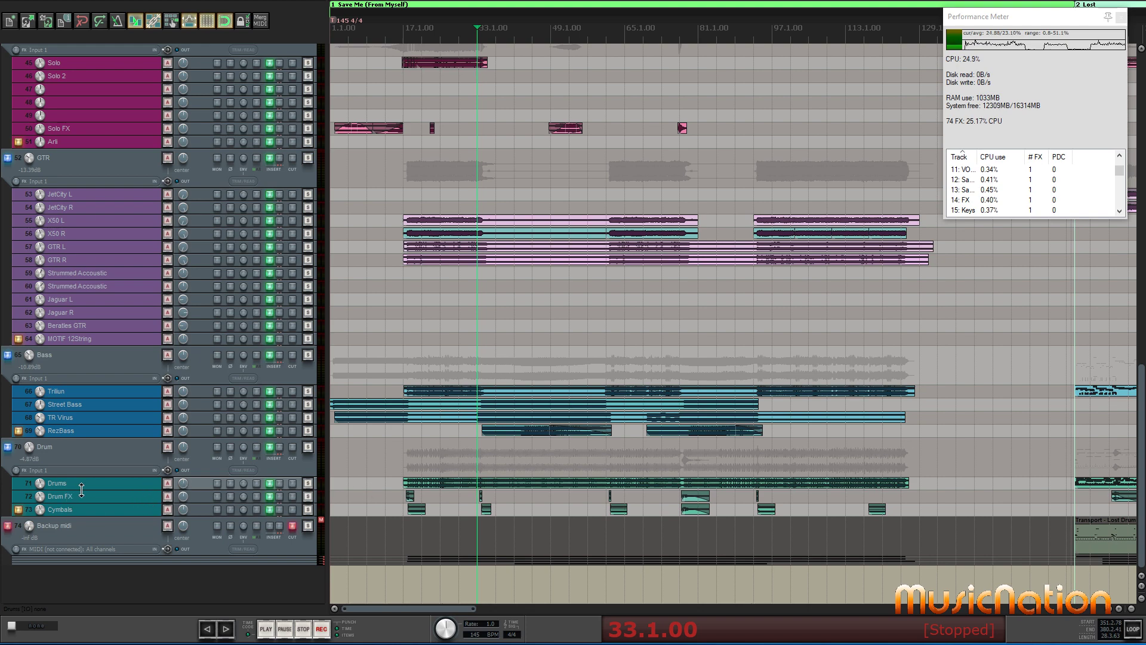
Enlarge the Drums track to inspect its rendered audio waveform, and collapse it back to its minimum height
left_click_drag(81, 490, 93, 561)
left_click(498, 511)
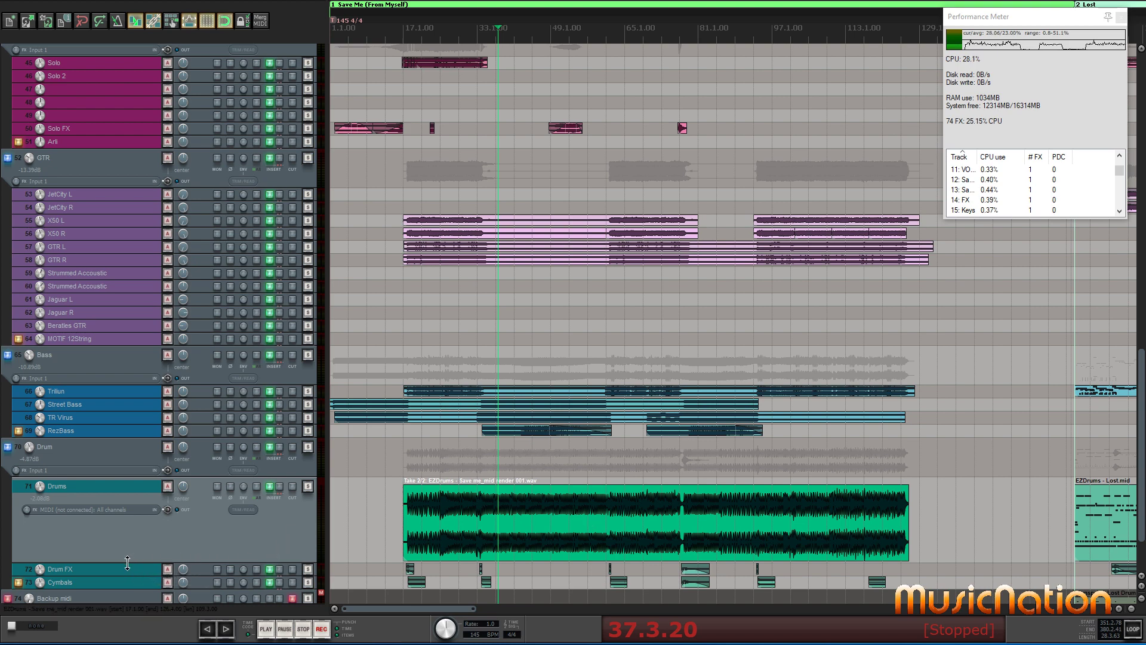
left_click_drag(127, 563, 127, 488)
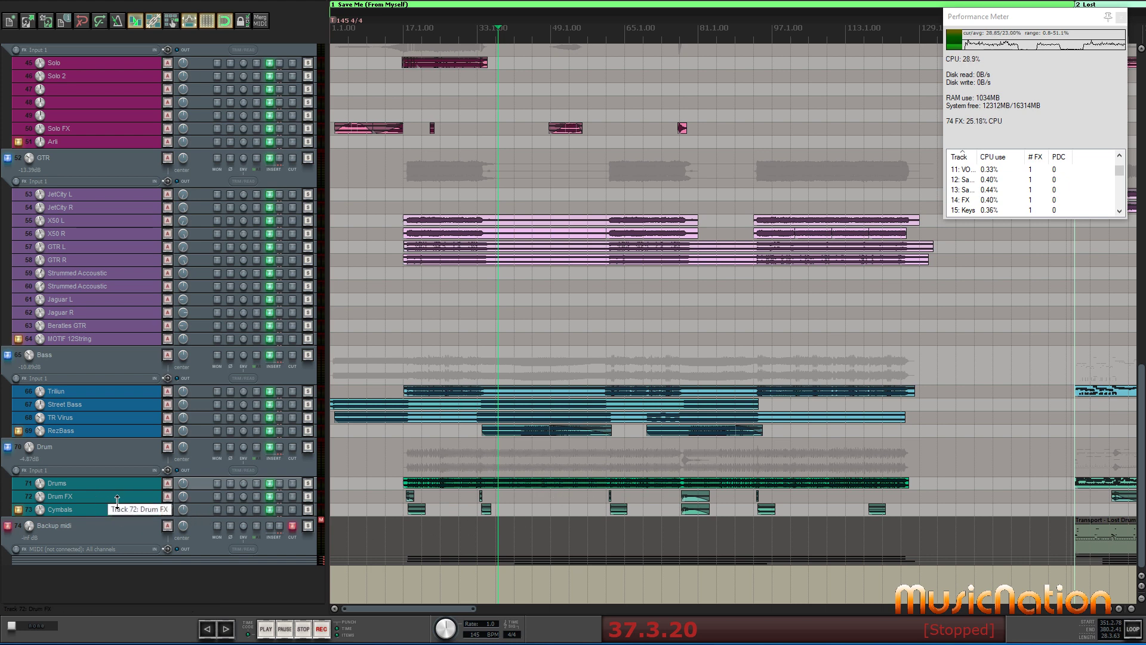
Play the song from its start and again from about bar 15, moving the Performance Meter closer to check the CPU load, and stop playback
left_click(335, 41)
key("space")
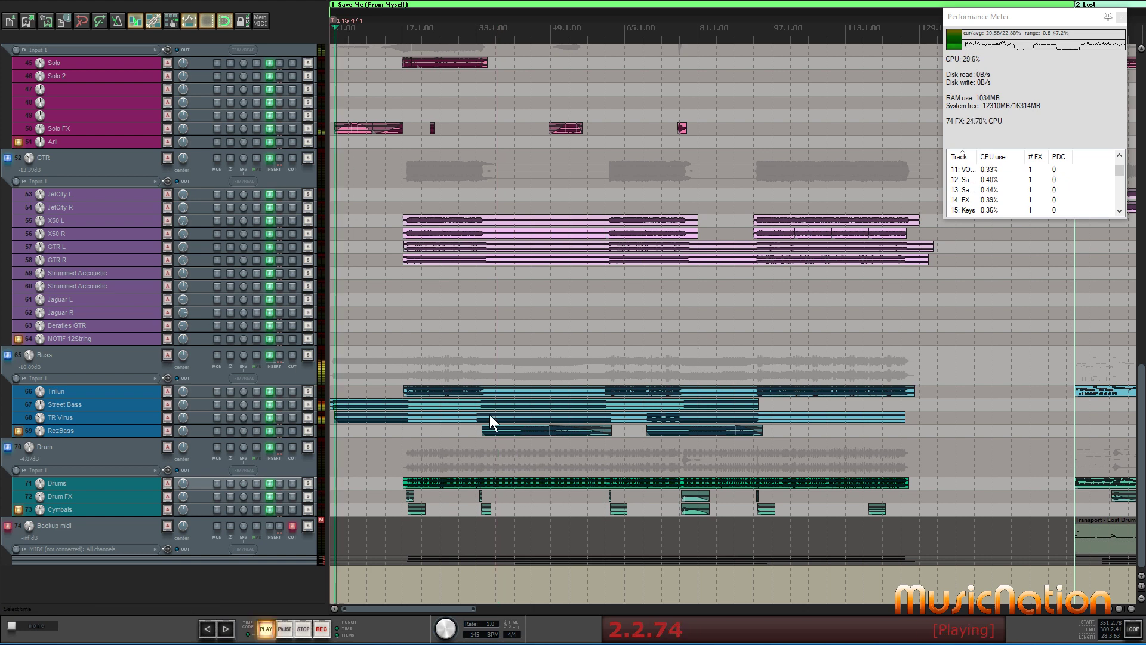
key("space")
left_click(394, 36)
key("space")
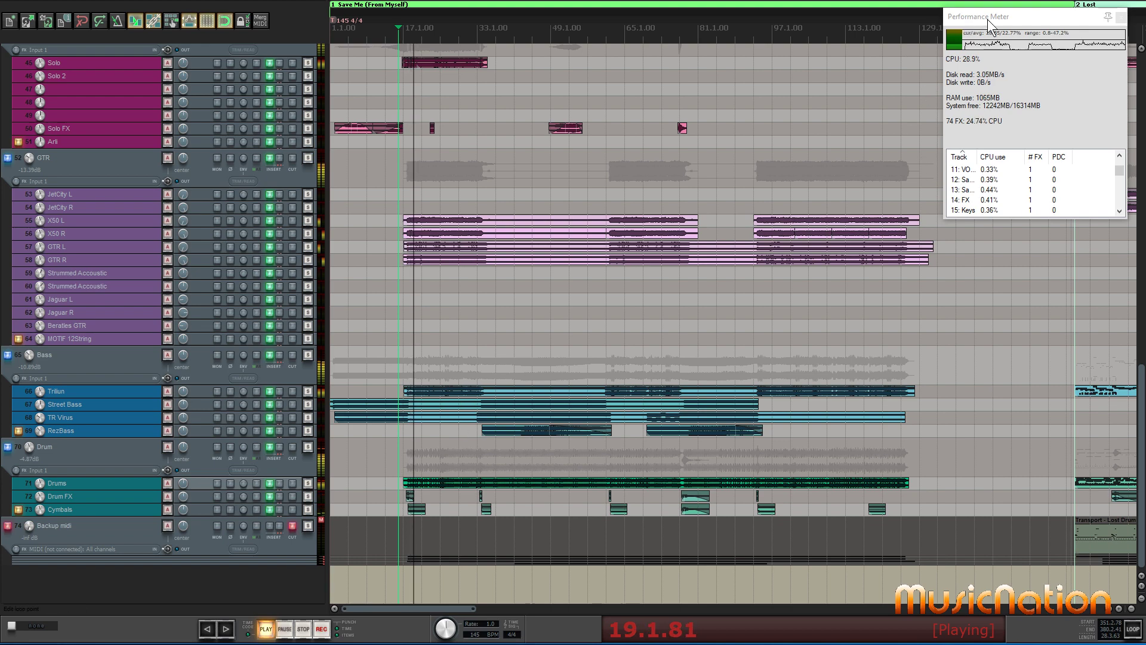
left_click_drag(990, 18, 629, 76)
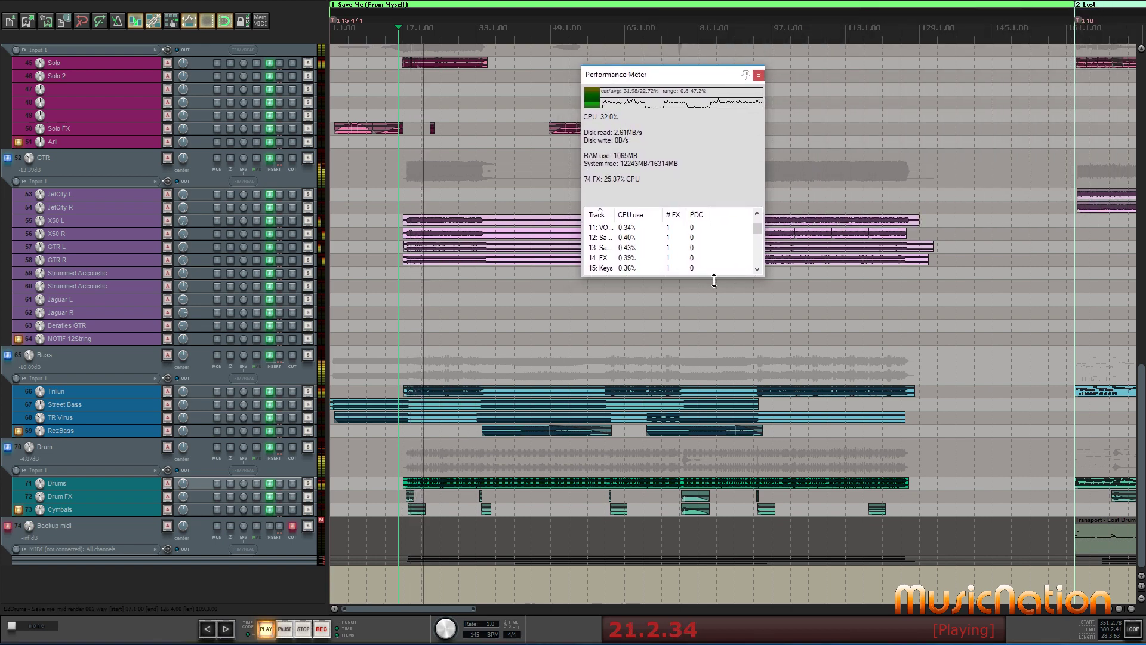
key("space")
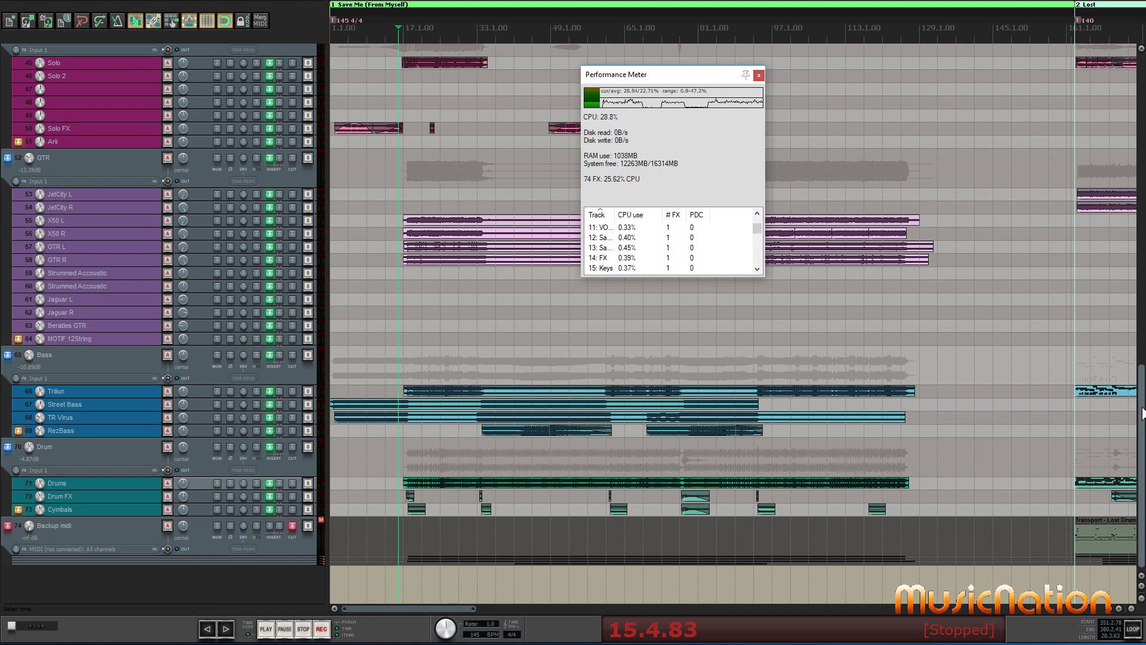
Place the edit cursor at bar 33, where the first lead vocal begins, and start playback
scroll(1142, 412, "up", 10)
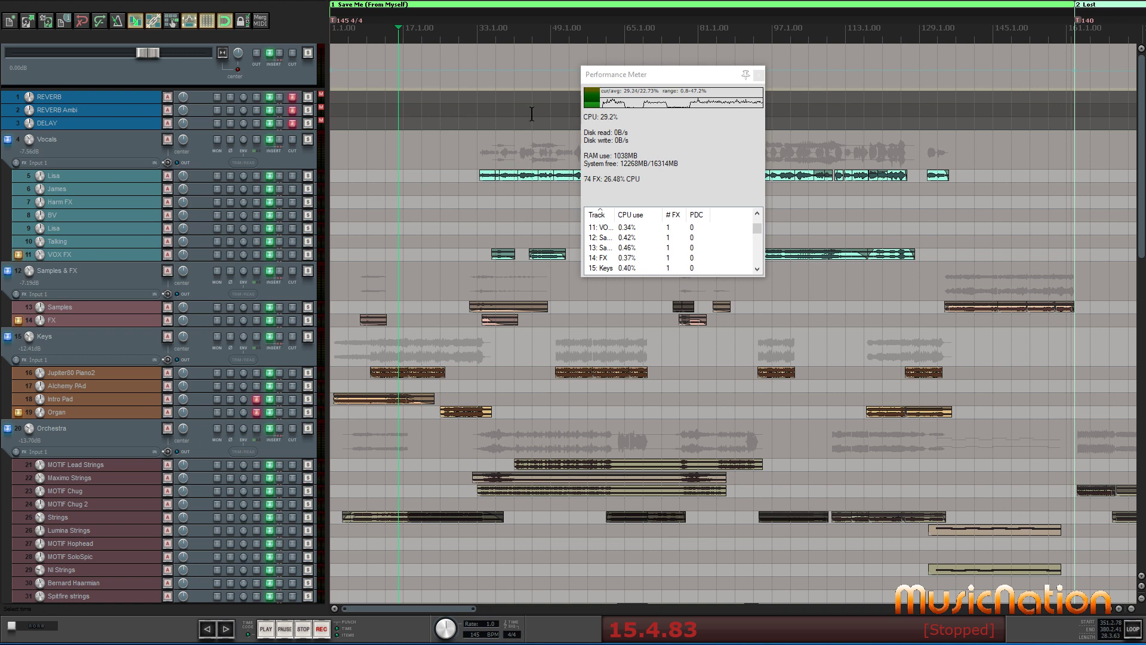
left_click(490, 41)
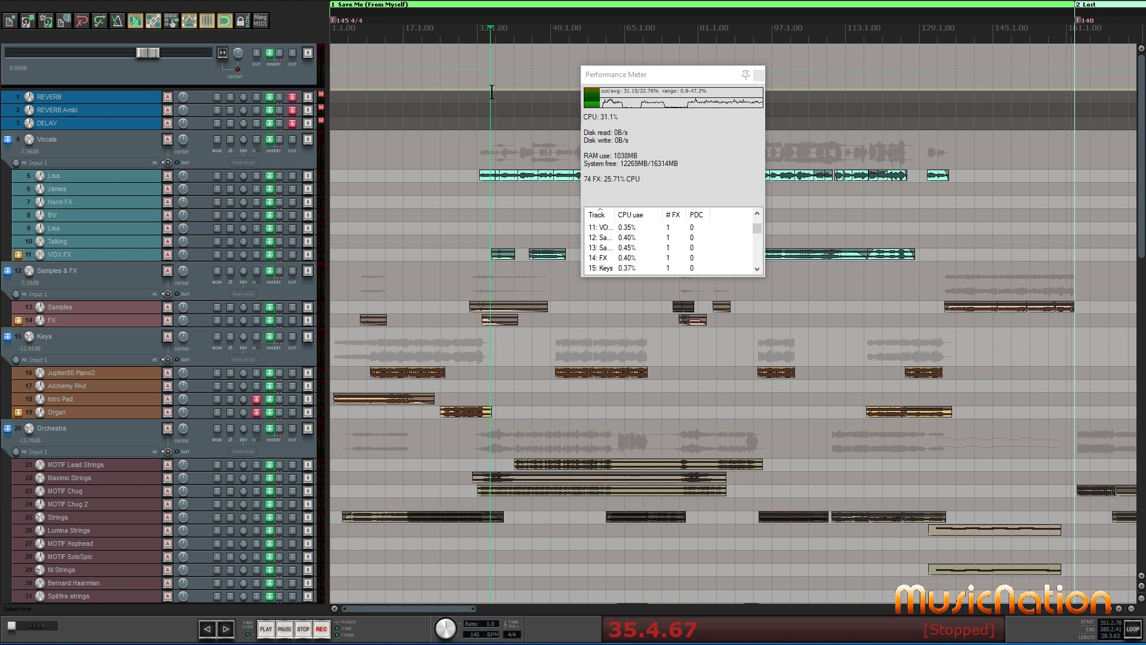
left_click(477, 43)
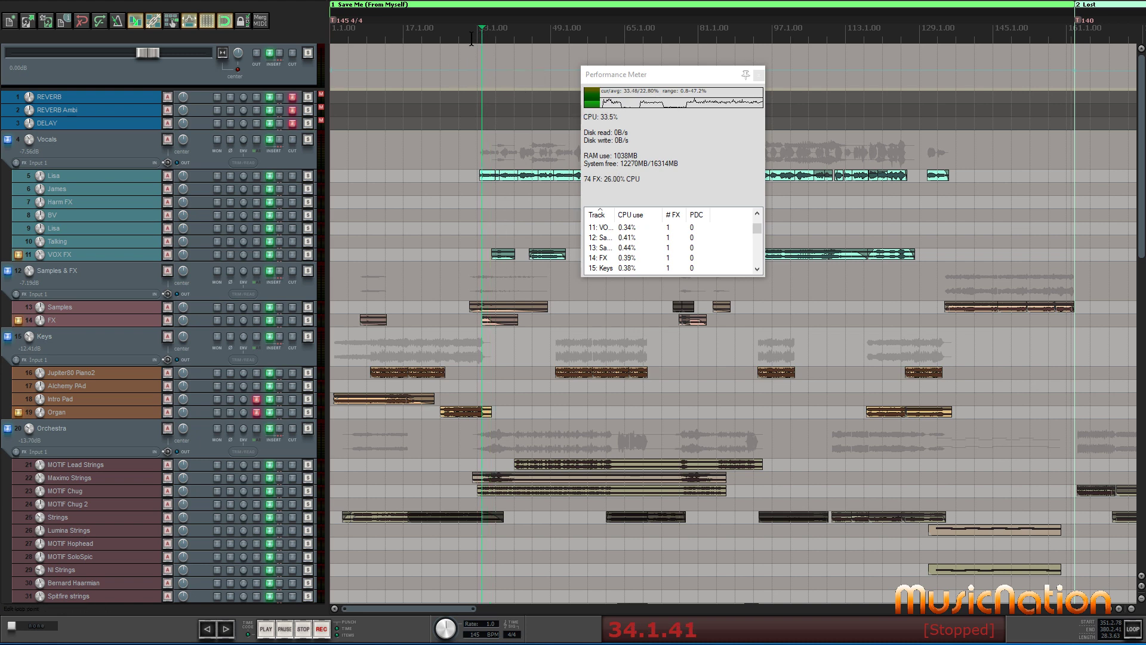
left_click(471, 41)
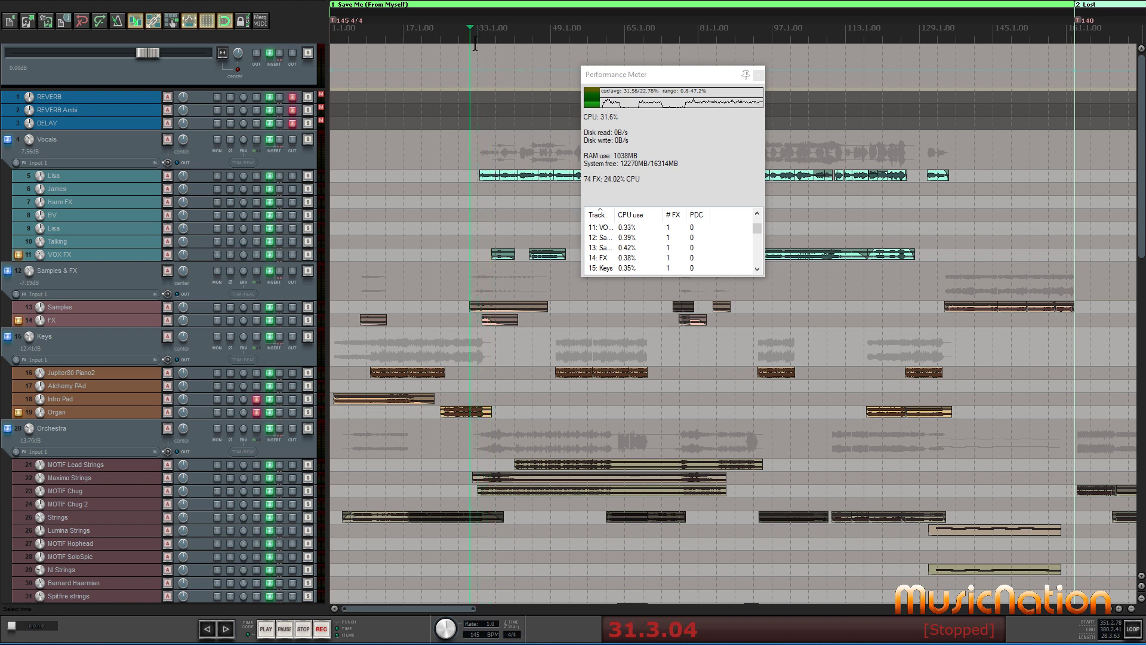
left_click(474, 38)
left_click(478, 40)
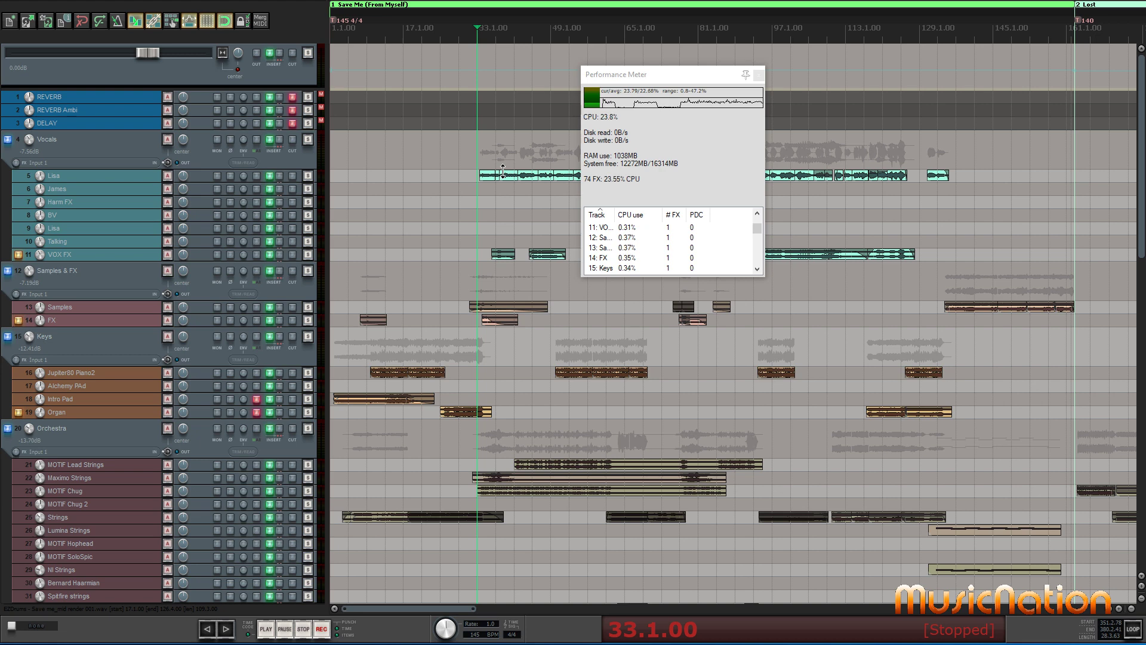
key("space")
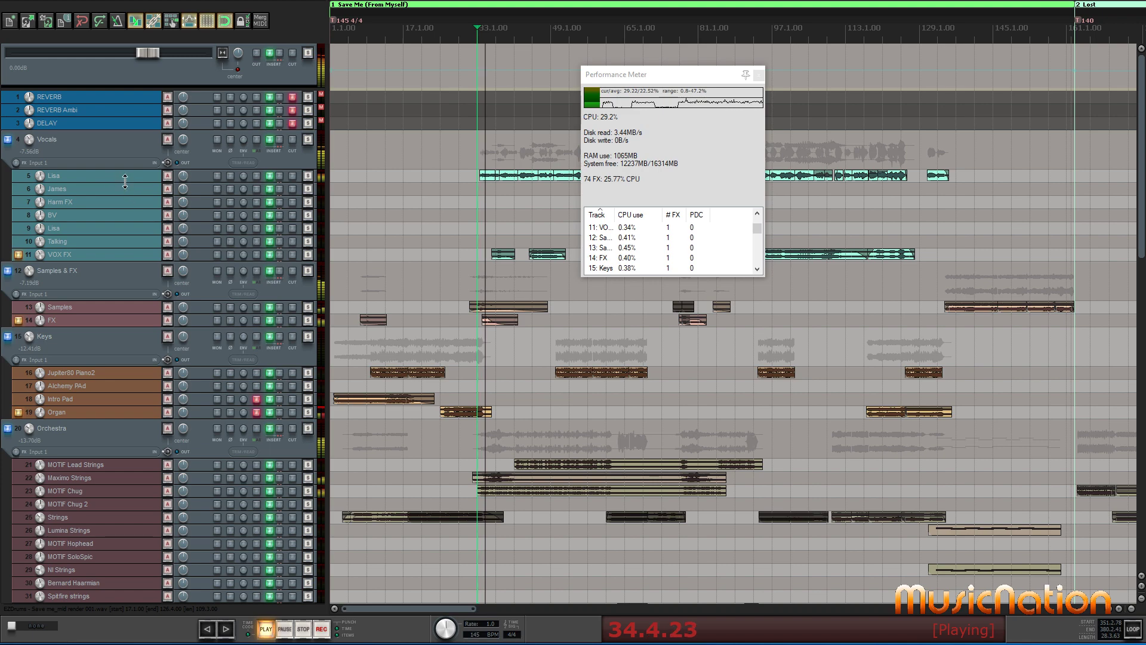
Enlarge vocal track 5 and move the Performance Meter away from the playing clips to examine the vocal waveform
left_click_drag(124, 181, 125, 274)
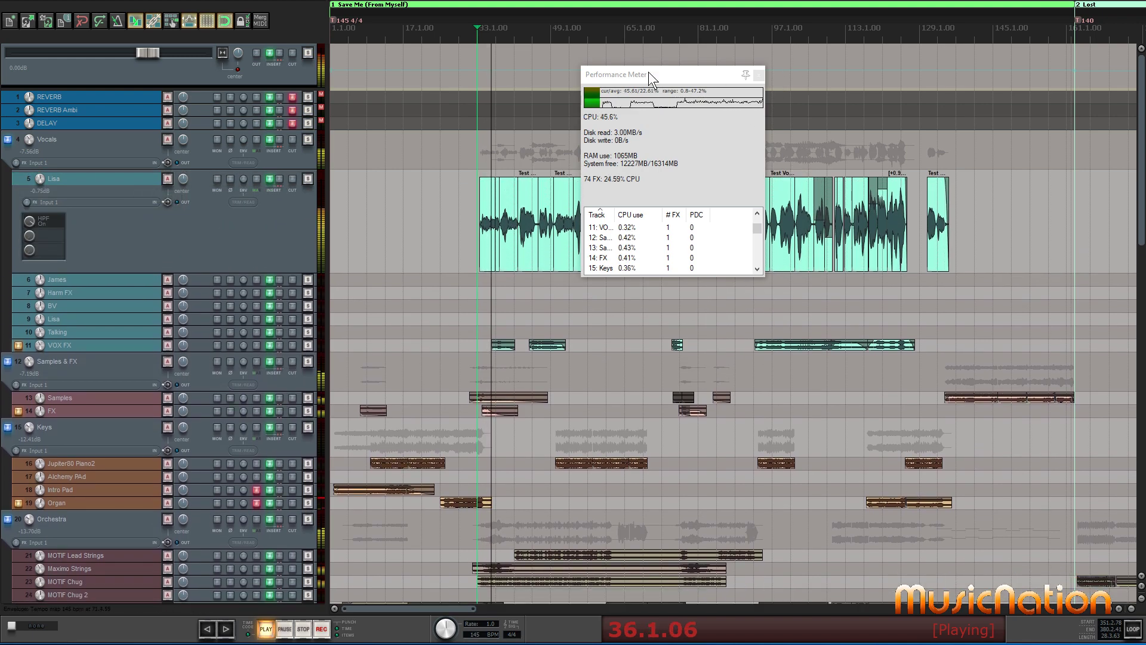
left_click_drag(648, 72, 1005, 13)
scroll(594, 241, "up", 4)
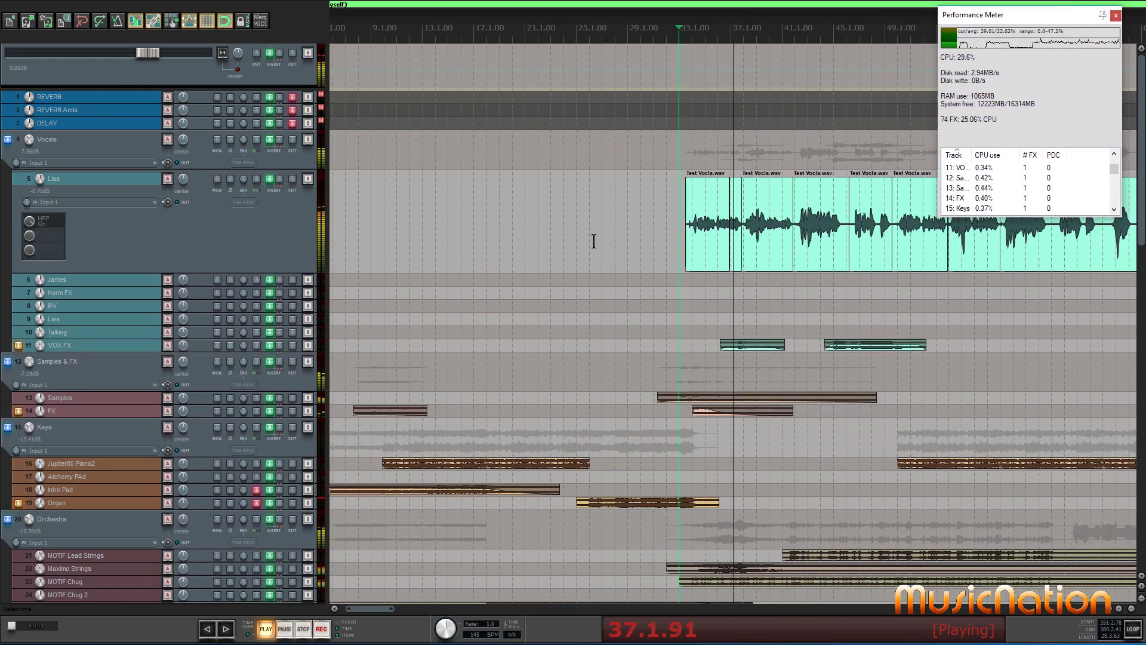
scroll(594, 240, "up", 3)
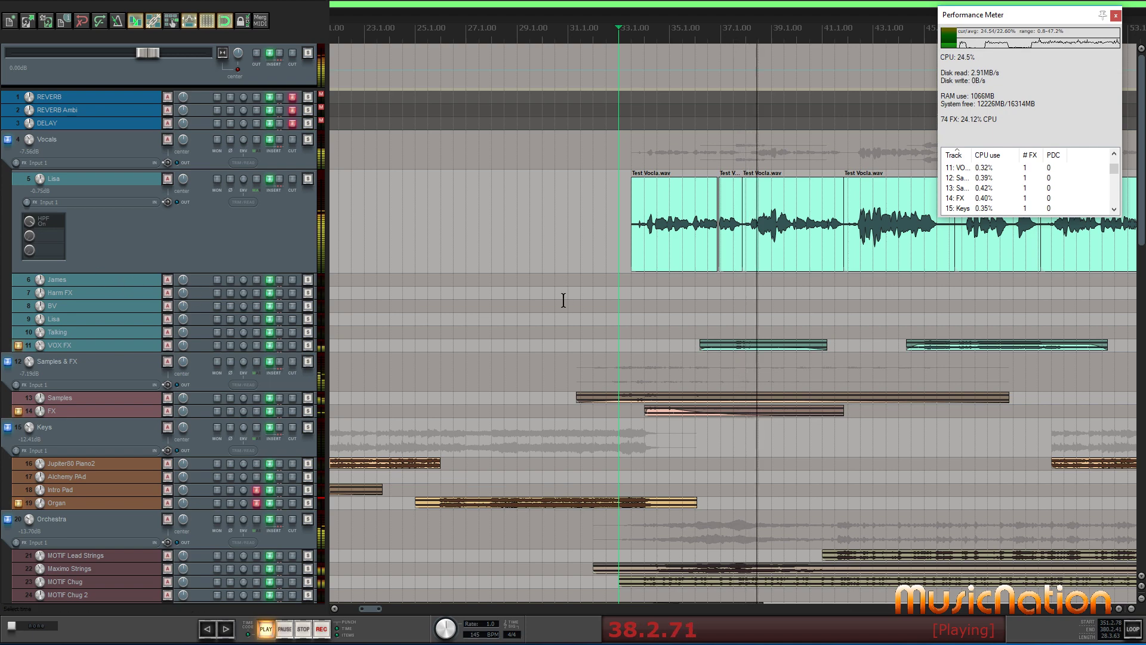
Audition vocal track 5 in solo, unsolo it, collapse its height and stop playback
left_click(310, 180)
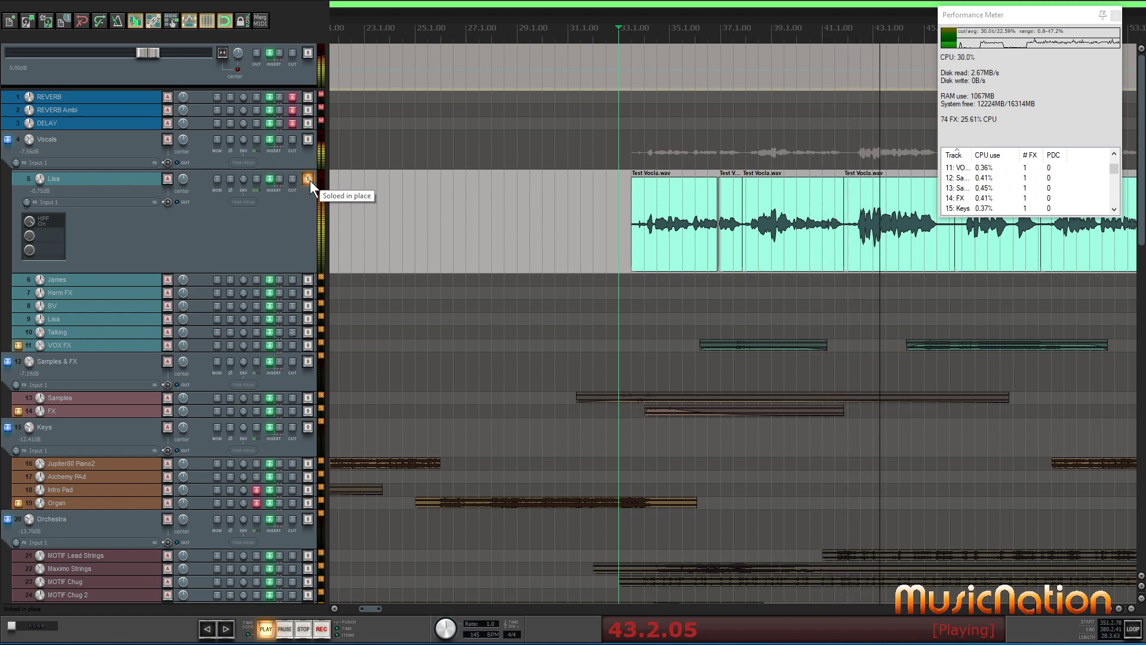
left_click(308, 180)
left_click_drag(131, 273, 130, 160)
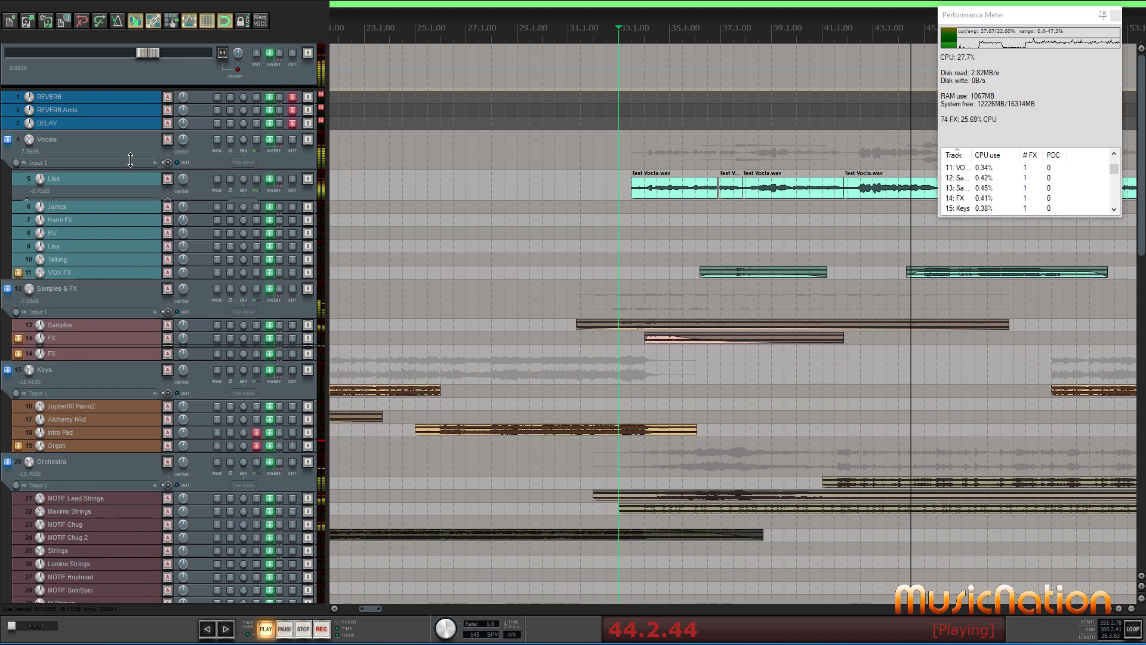
key("space")
Bypass the FX on all tracks from the master track to compare the CPU load in the Performance Meter
scroll(679, 230, "down", 6)
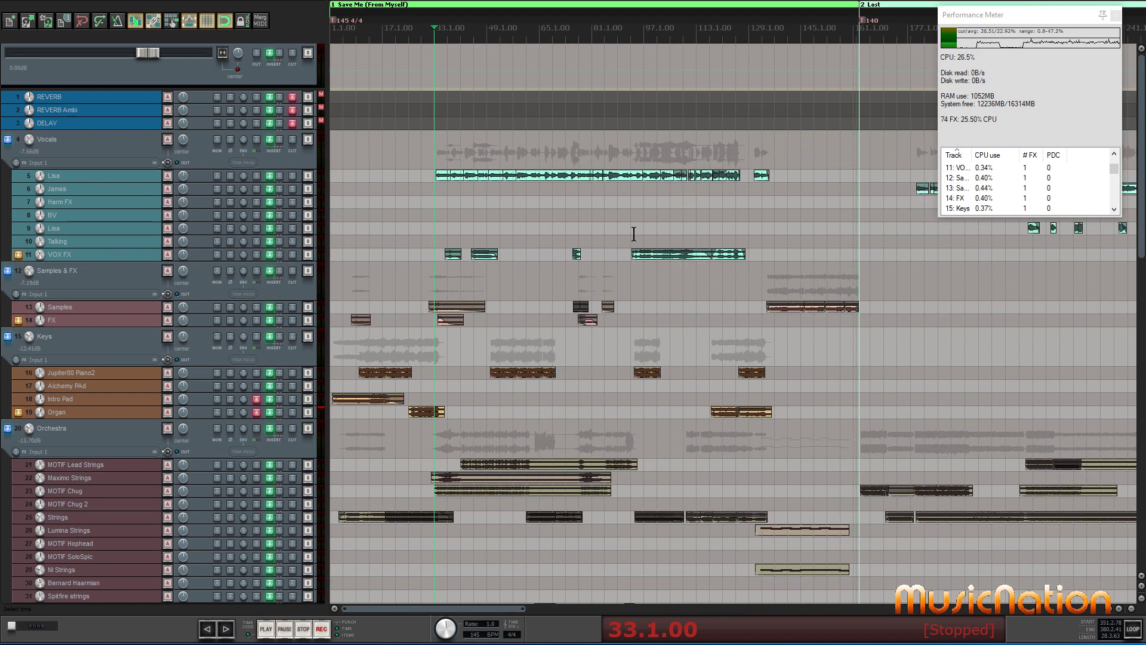
left_click(278, 56)
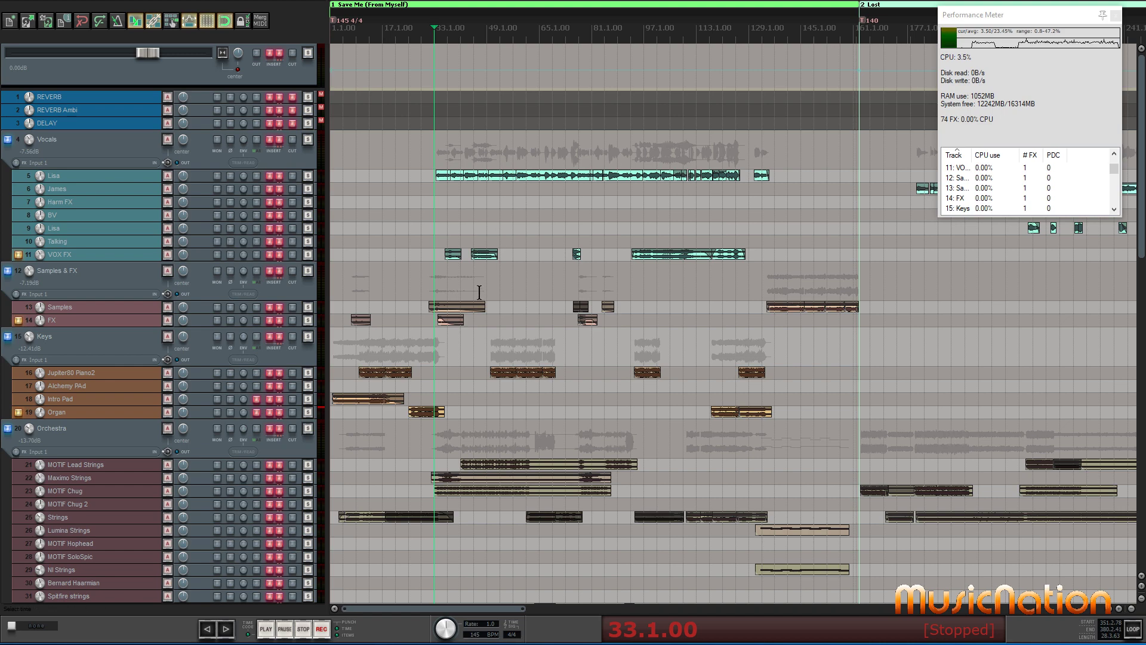
scroll(534, 275, "up", 2)
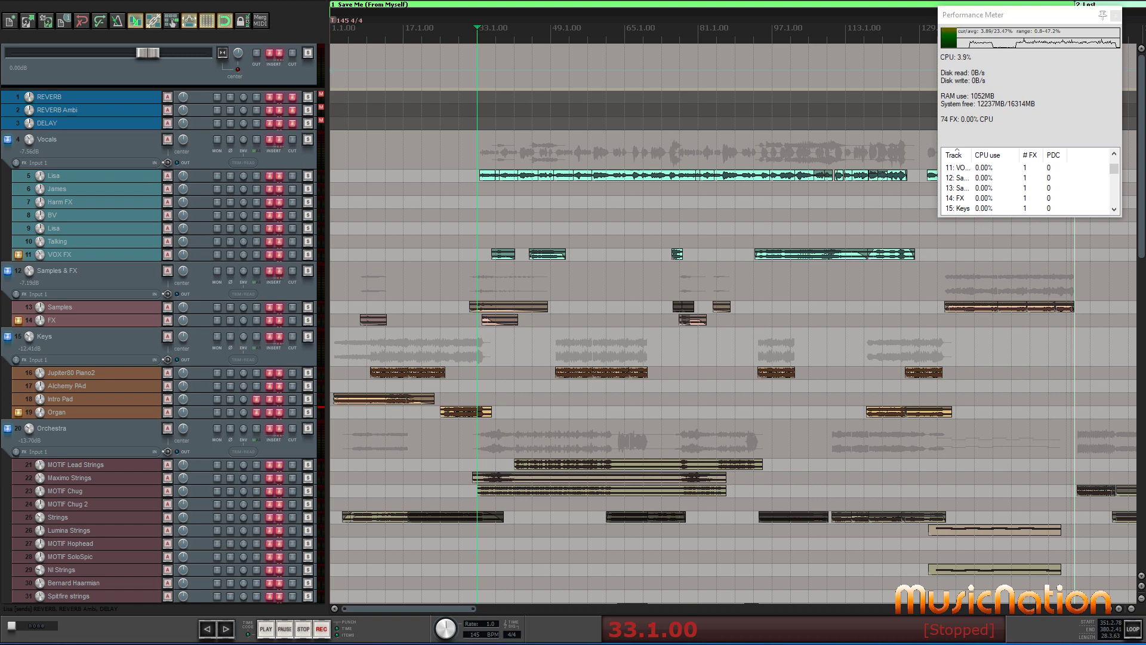
Open the mixer at its first channels, play the song, and reposition the mixer so the transport stays visible
key("ctrl+m")
left_click_drag(880, 87, 307, 23)
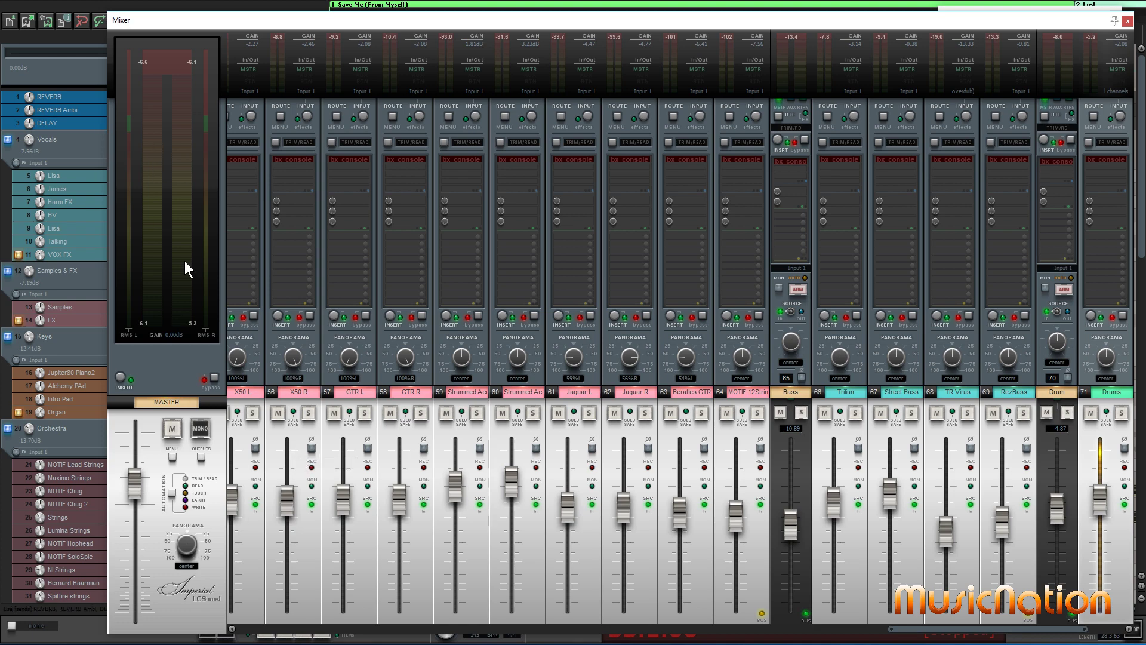
left_click_drag(935, 629, 189, 616)
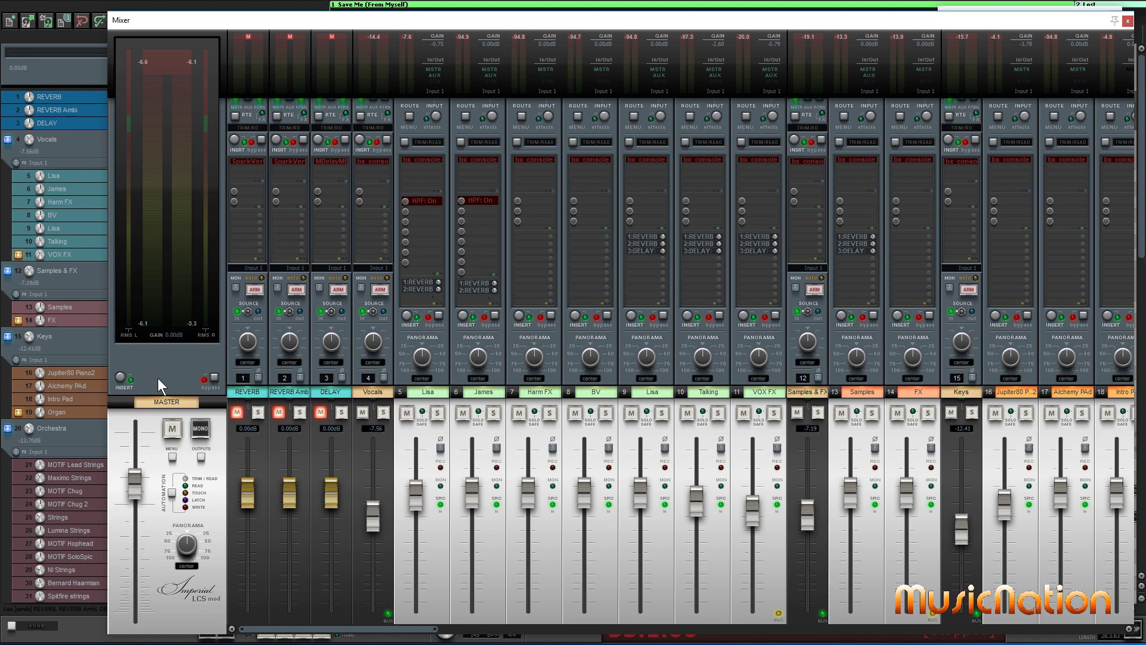
key("space")
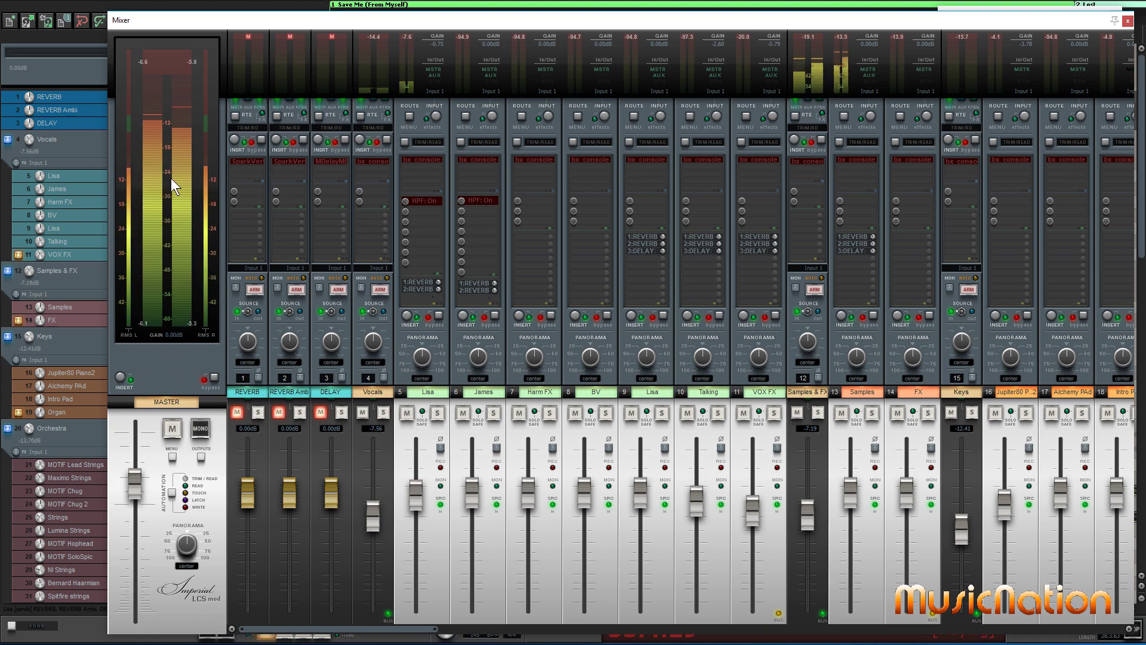
key("space")
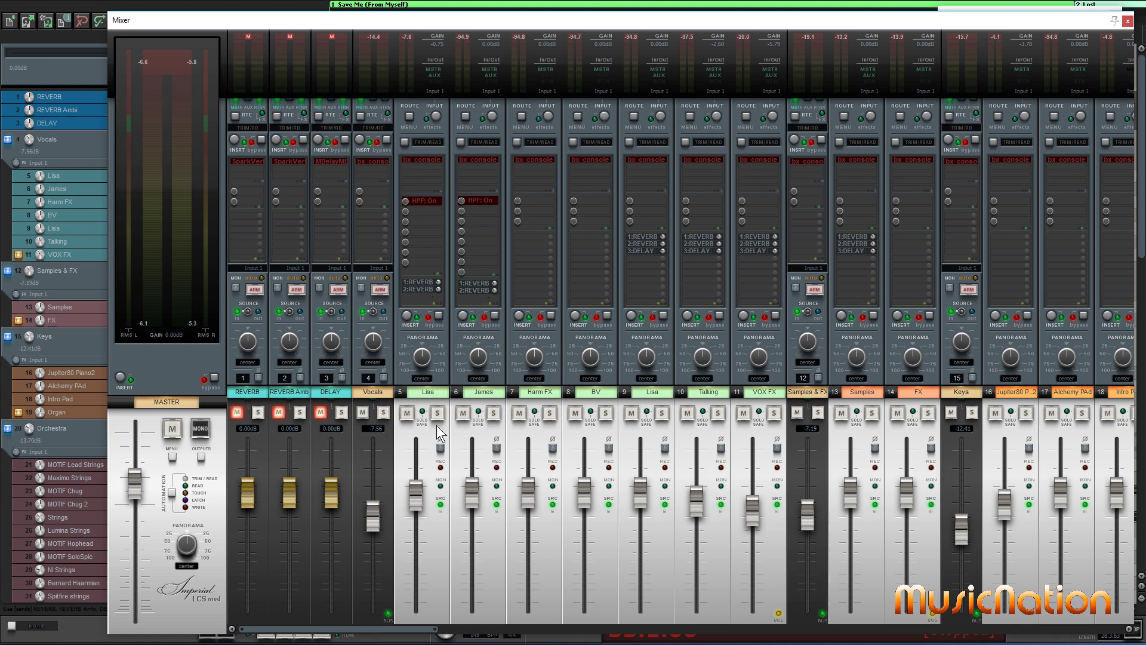
left_click_drag(243, 23, 703, 235)
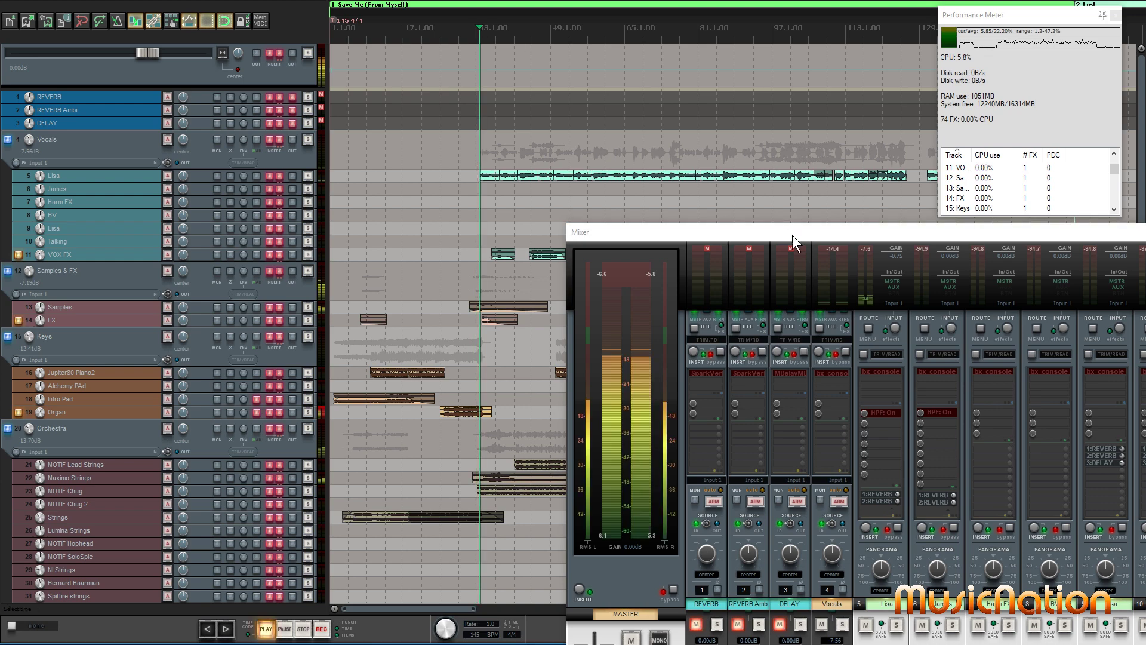
left_click_drag(778, 235, 331, 9)
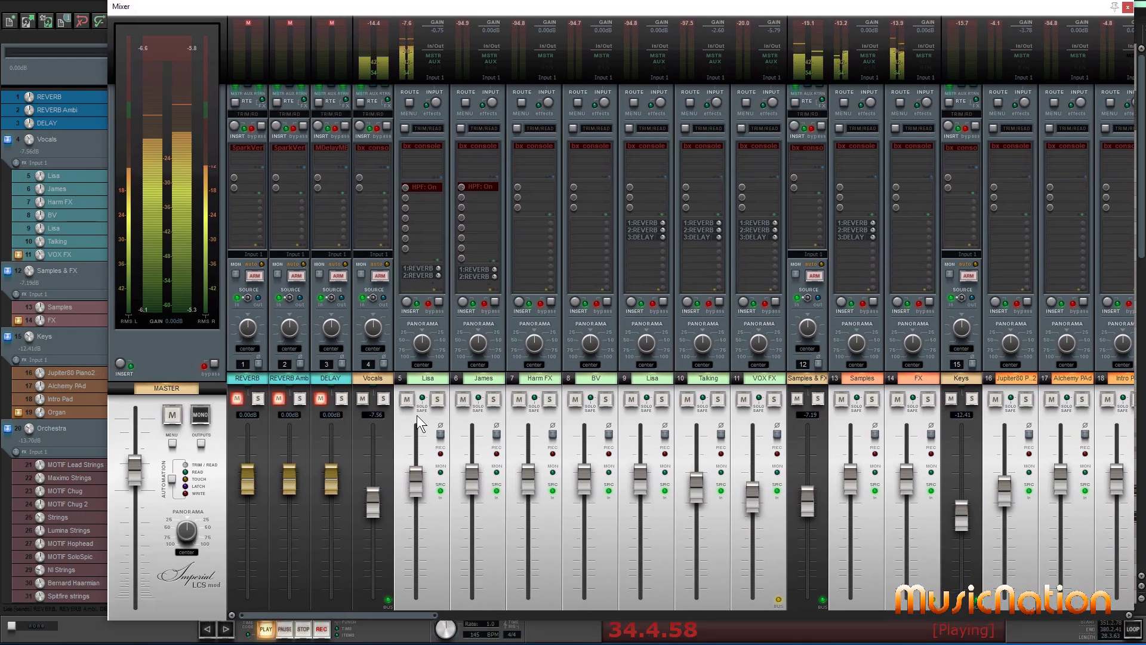
Audition the Vocals folder in solo, unsolo it and stop playback
left_click(384, 398)
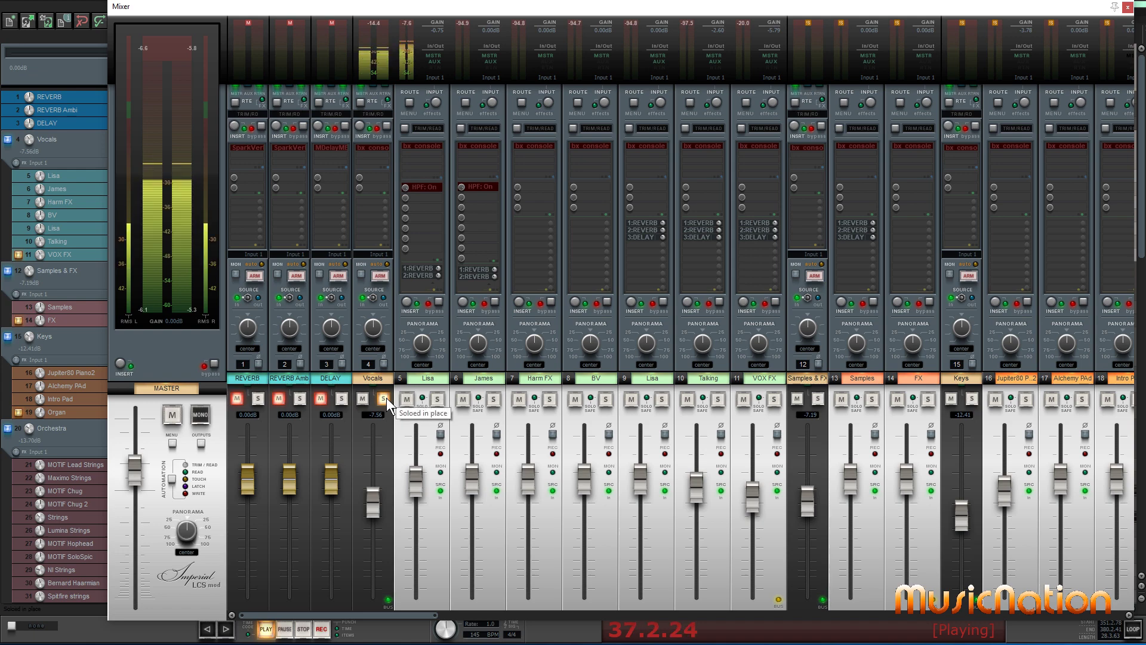
left_click(385, 399)
key("space")
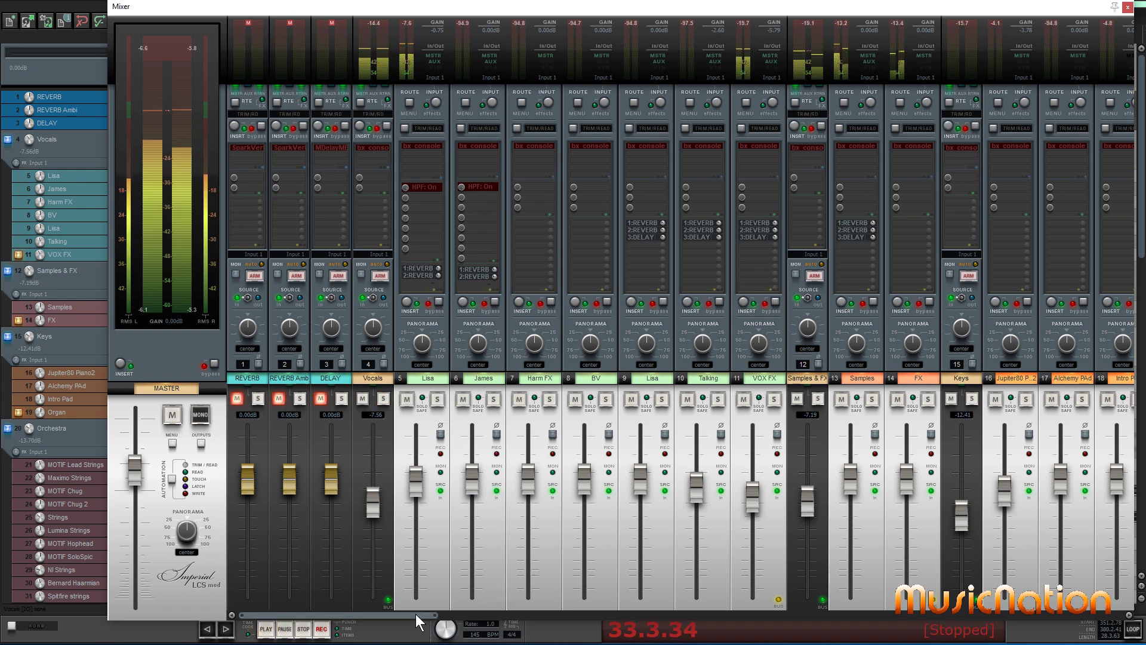
Audition the Orchestra folder in solo from the mixer, unsolo it and stop playback
scroll(435, 622, "right", 7)
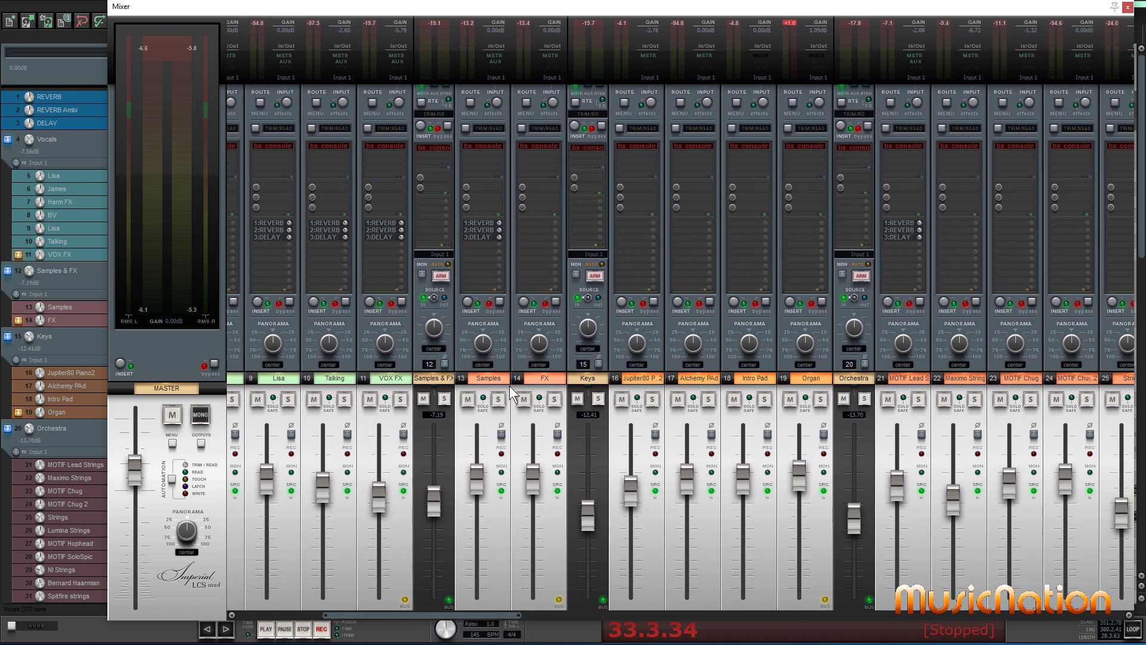
left_click_drag(495, 616, 611, 614)
key("space")
left_click(350, 399)
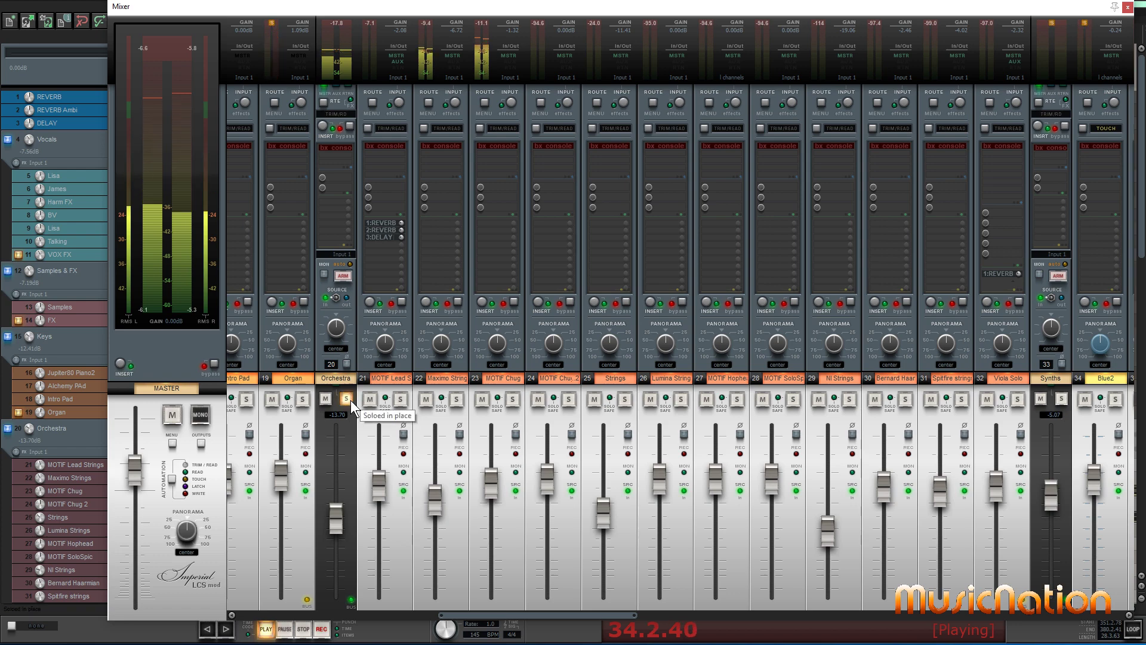
left_click(346, 399)
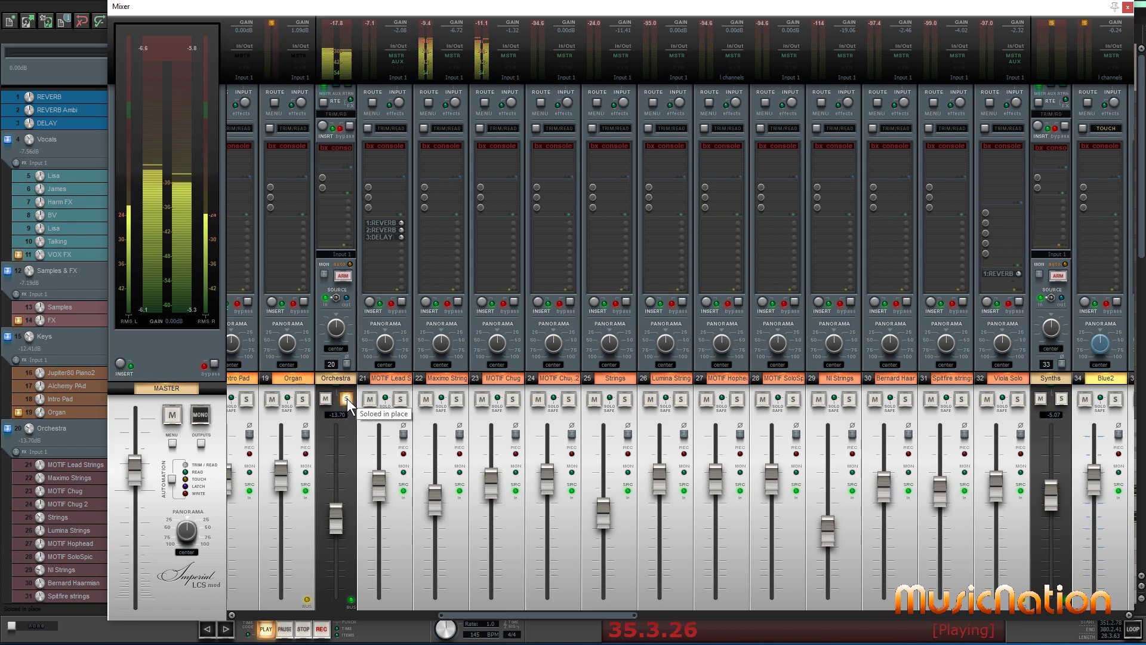
key("space")
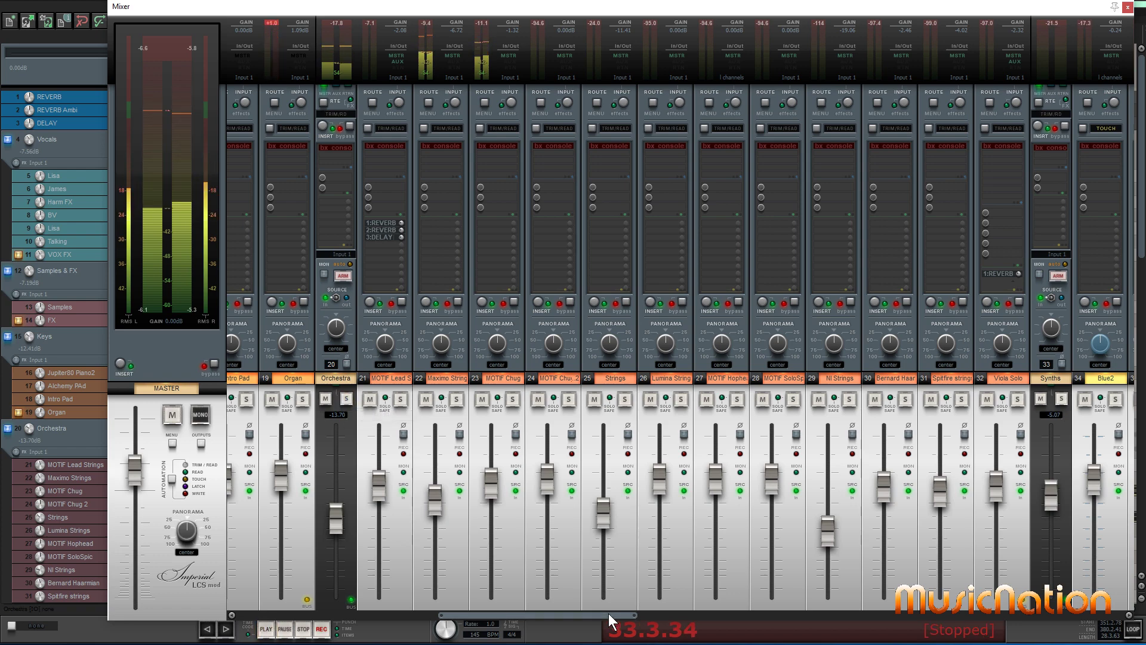
Audition the Drum folder in solo, add the Bass folder to the solo, unsolo both and stop playback
left_click_drag(607, 614, 1015, 617)
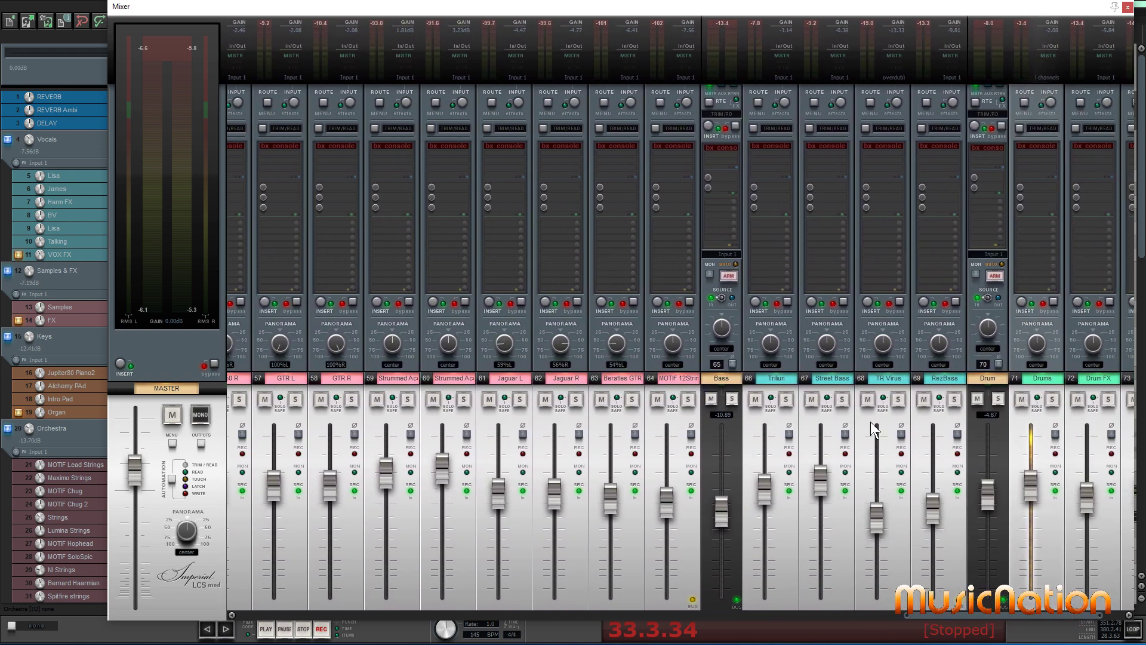
left_click(997, 399)
key("space")
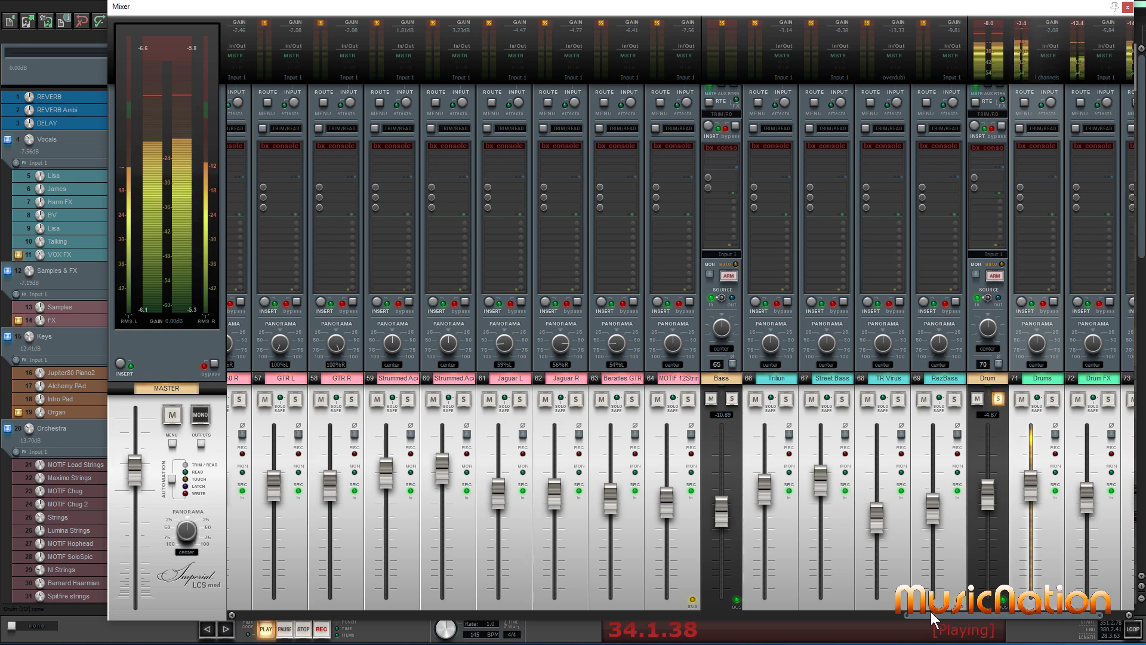
left_click_drag(934, 618, 955, 617)
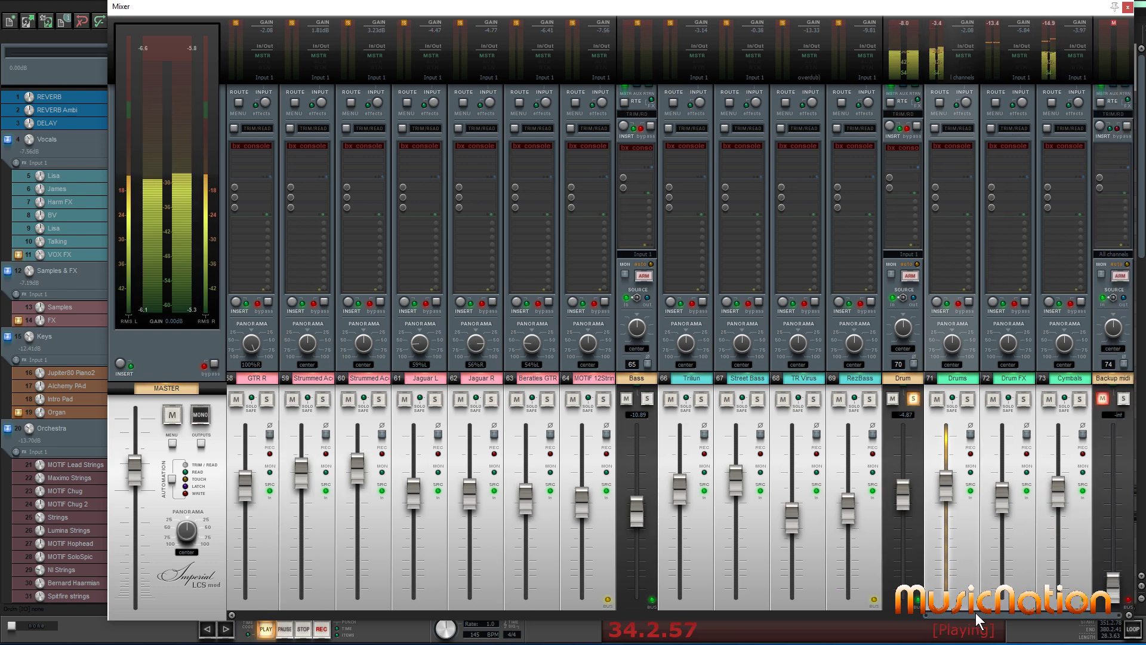
left_click(647, 398)
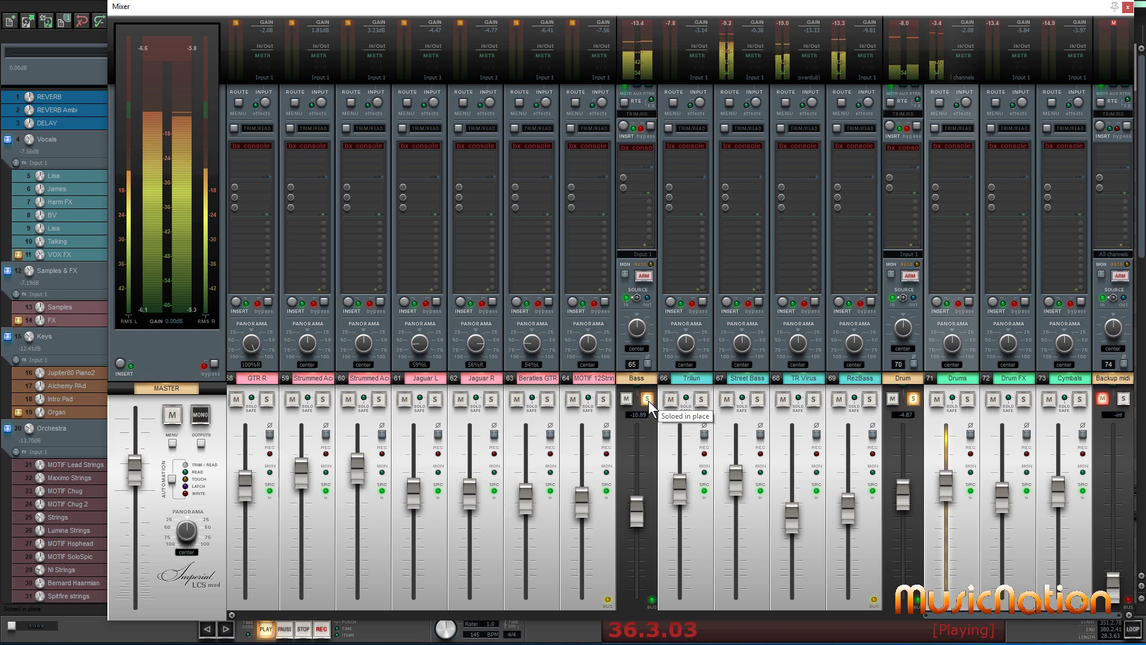
left_click(648, 399)
left_click(913, 399)
key("space")
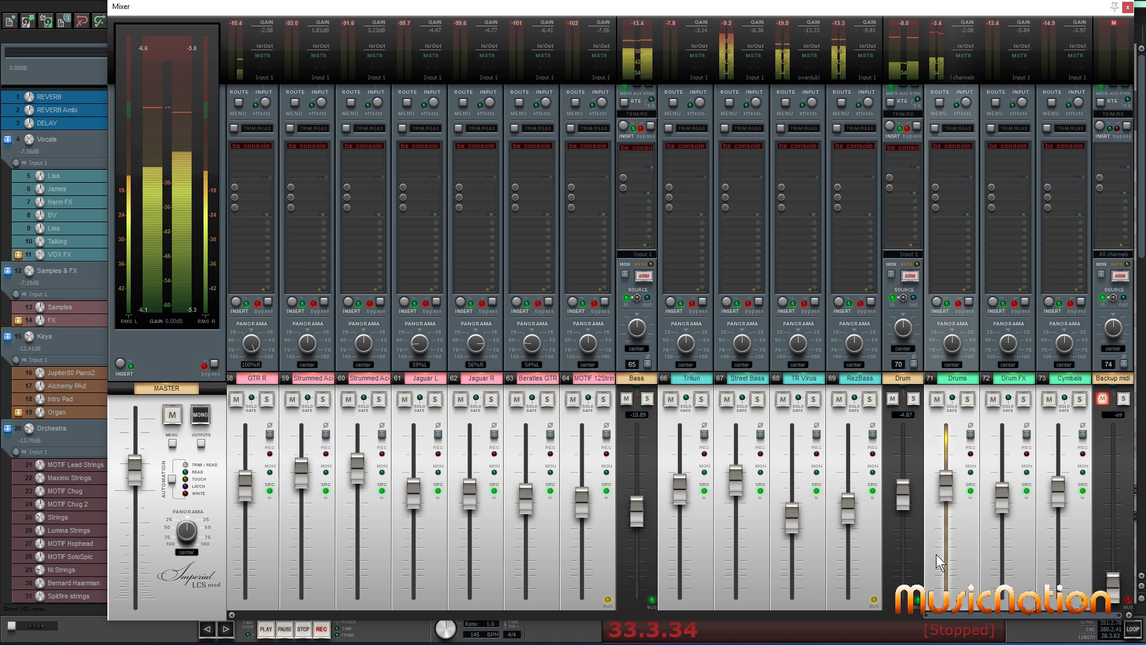
Examine the bypassed bx_console G plugin on vocal track 5, moving its window clear of the mixer channels, and close it
left_click_drag(975, 616, 289, 633)
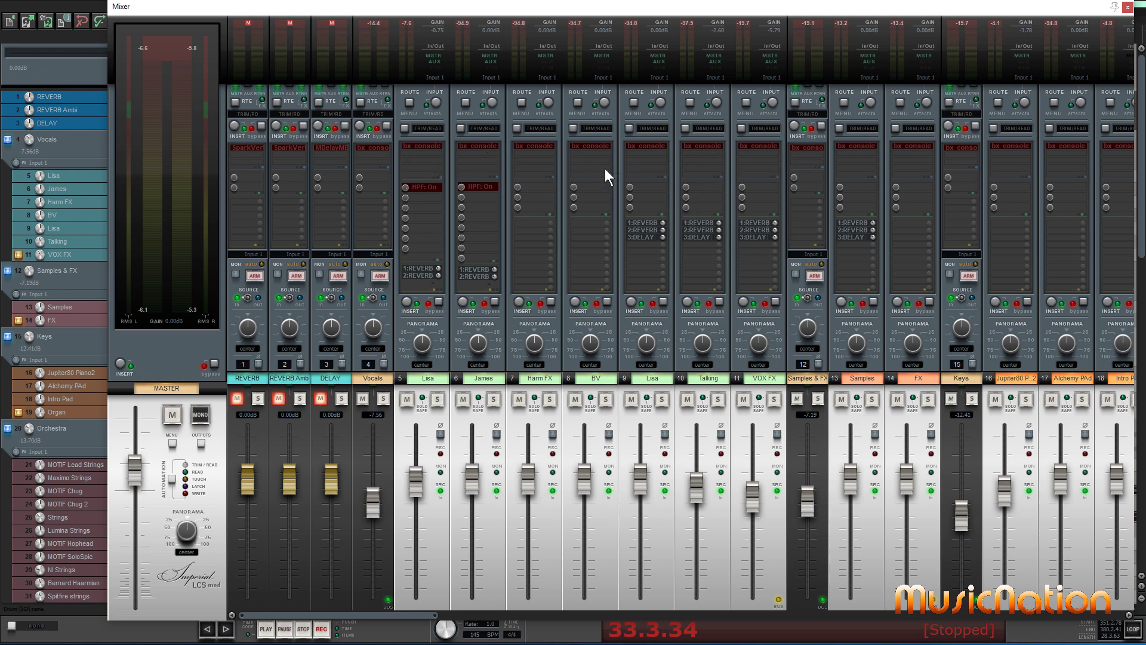
left_click(430, 147)
left_click_drag(381, 23, 660, 87)
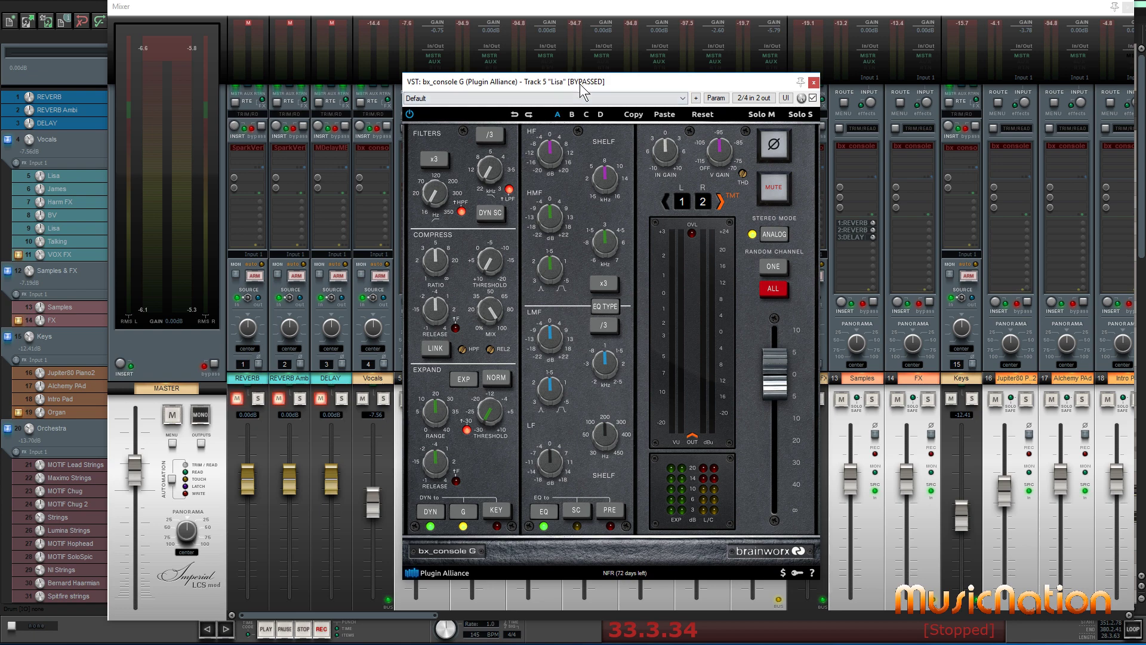
left_click_drag(579, 83, 599, 59)
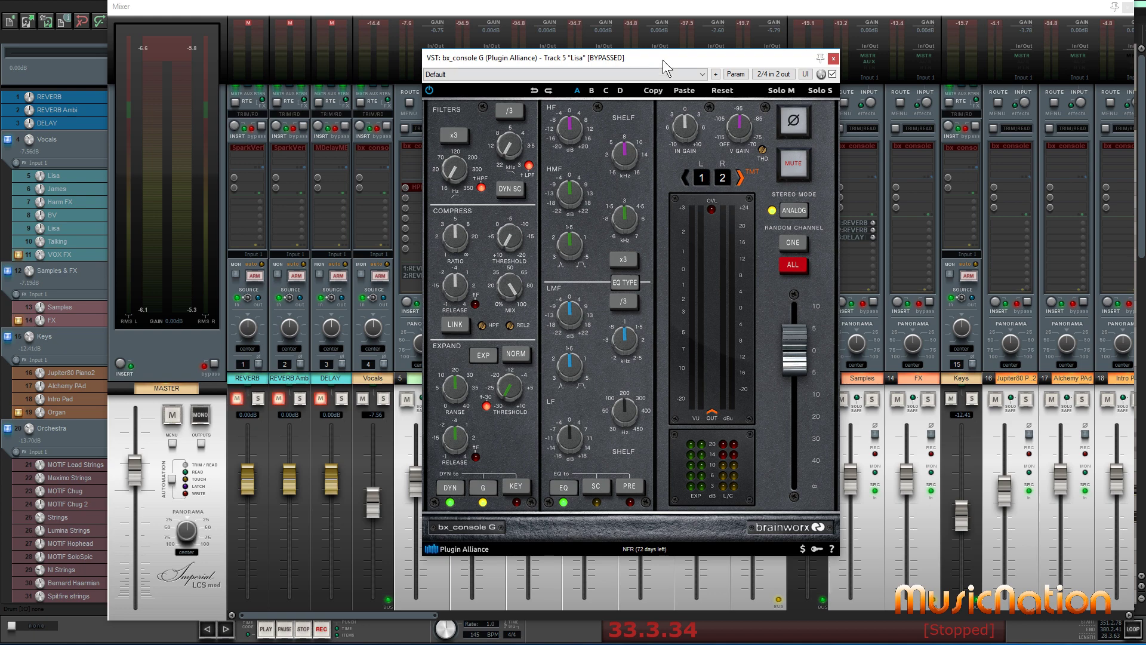
left_click_drag(664, 64, 570, 54)
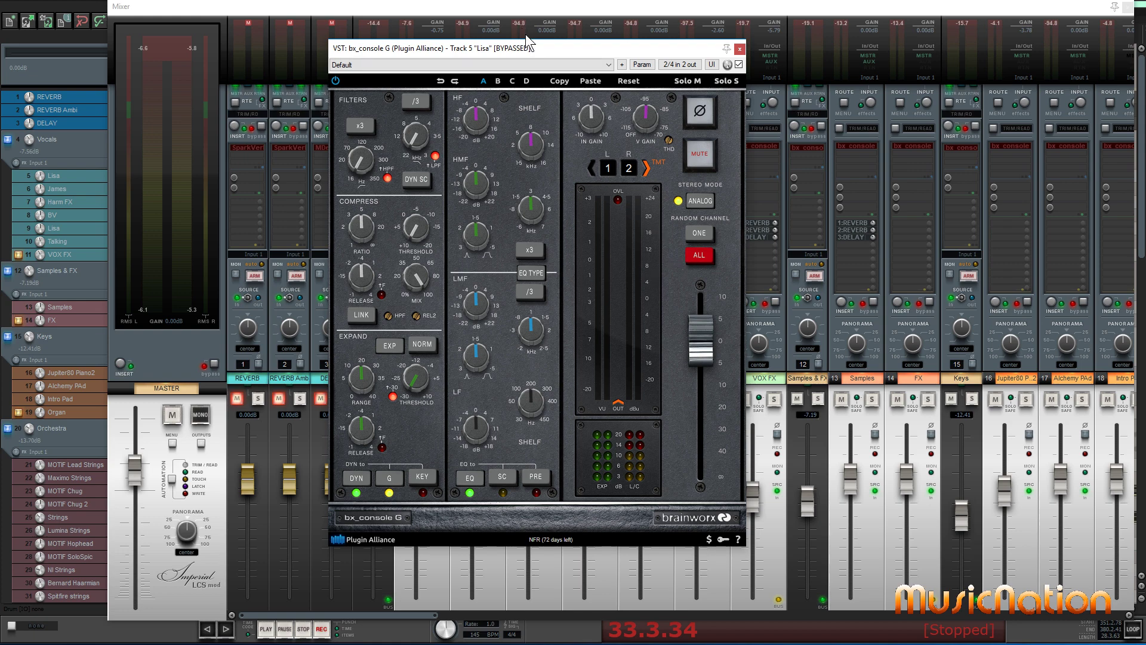
left_click_drag(528, 54, 460, 79)
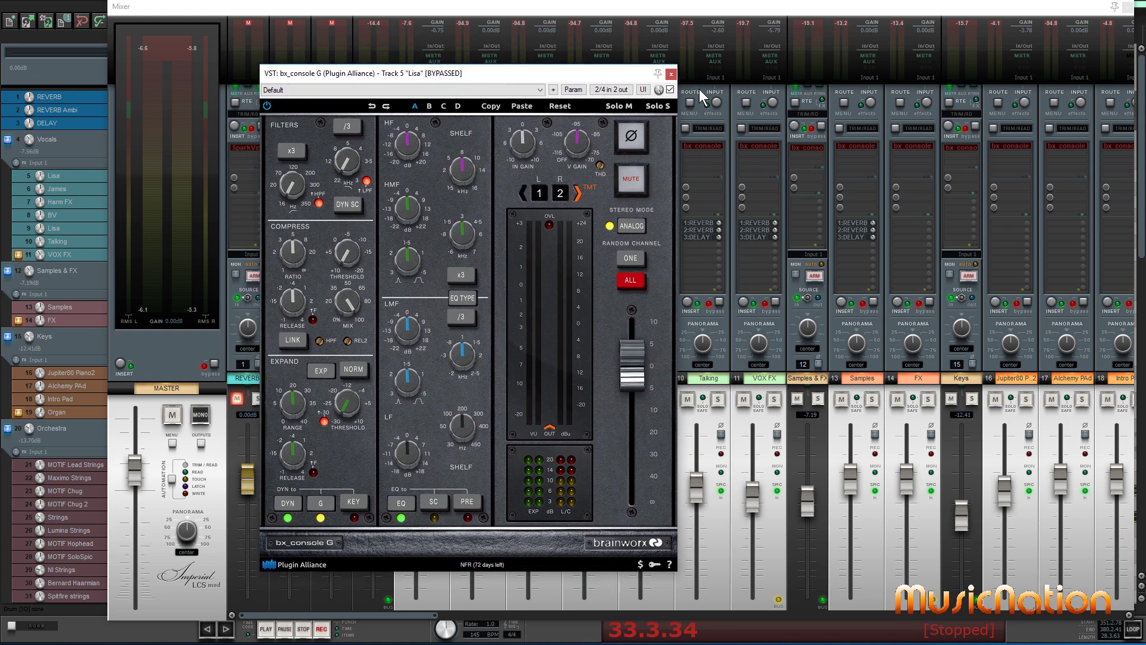
left_click(671, 74)
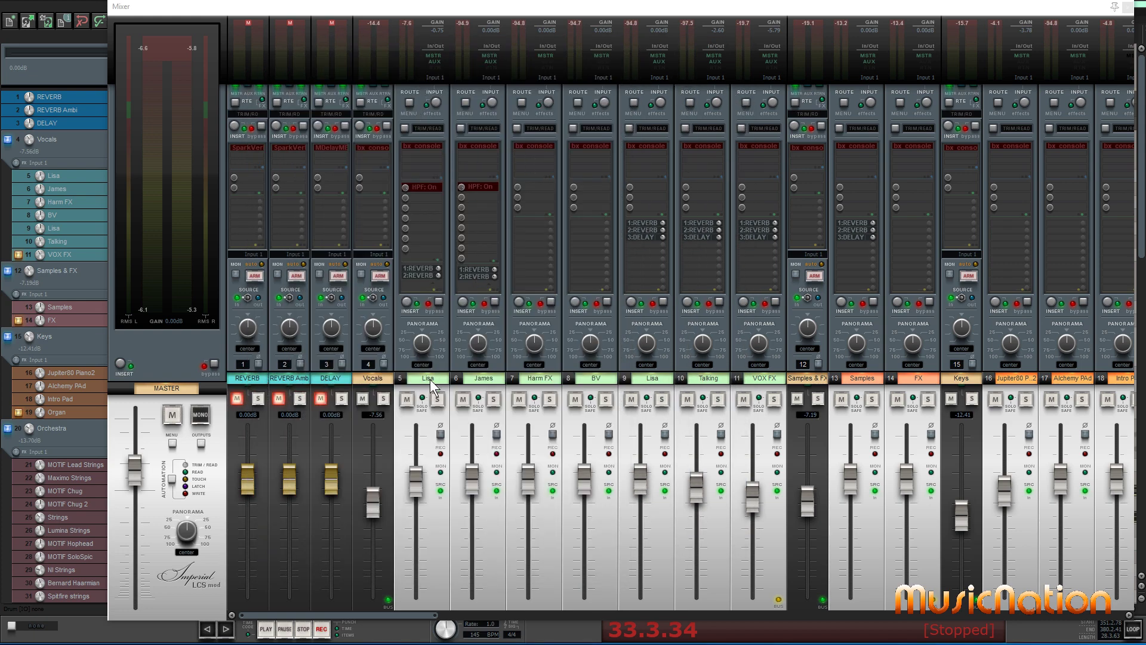
Examine the bx_console G plugin on track 13, Samples, and close its window
double_click(861, 145)
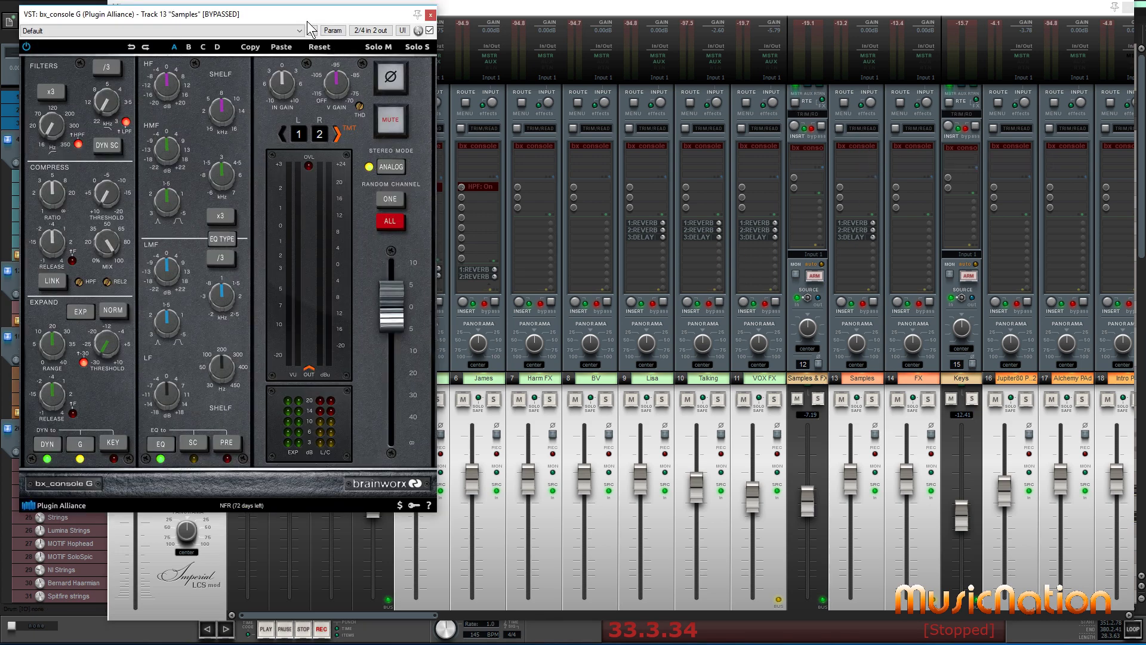
left_click_drag(307, 14, 597, 101)
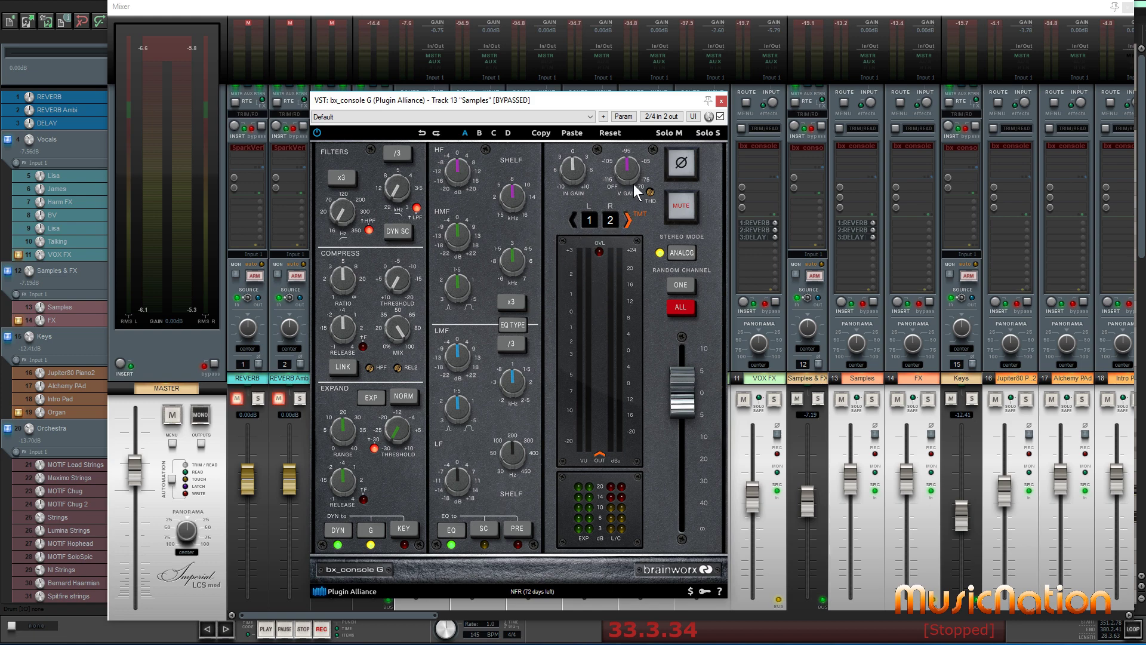
left_click(722, 101)
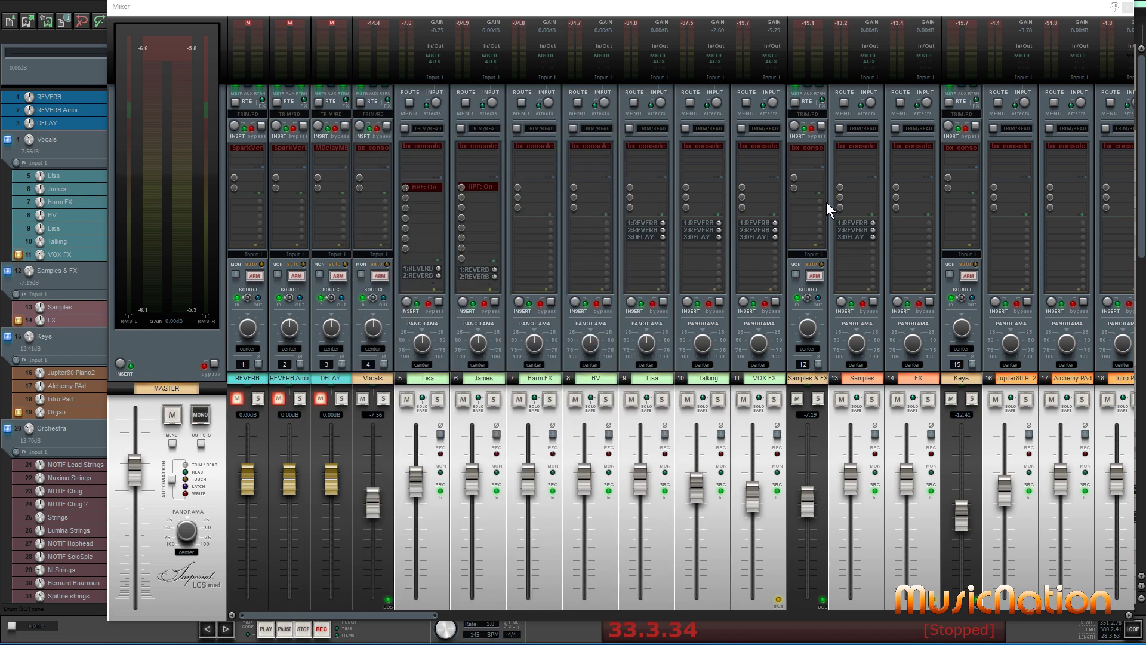
Examine the bx_console E plugin on the Samples & FX folder, track 12, and close its window
left_click(810, 148)
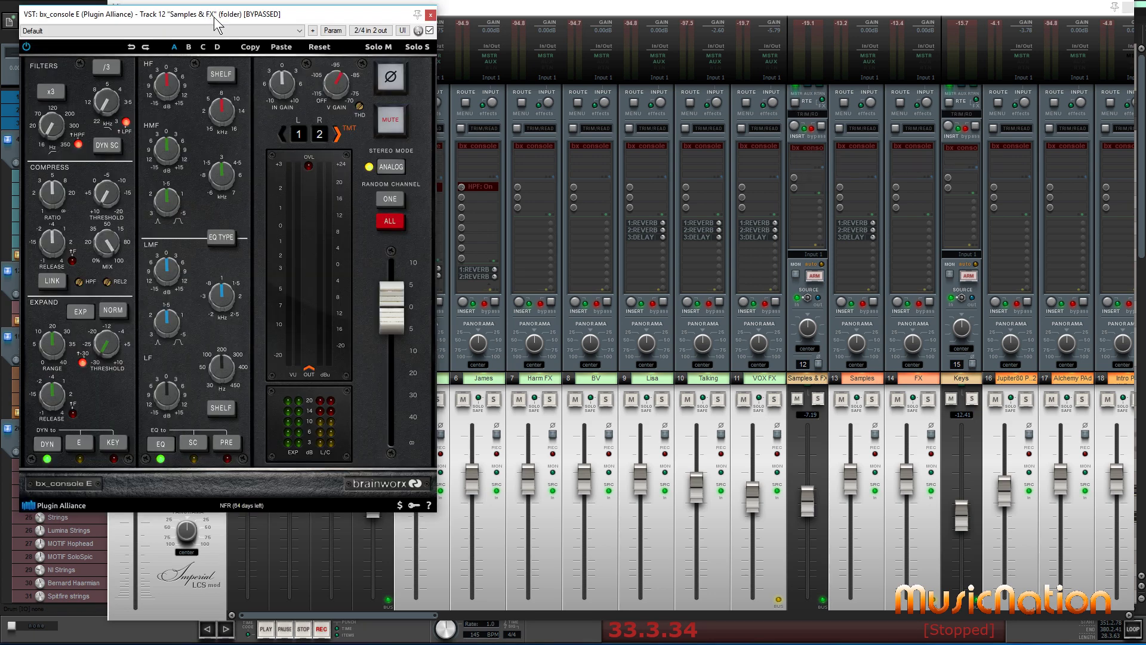
left_click_drag(215, 24, 582, 66)
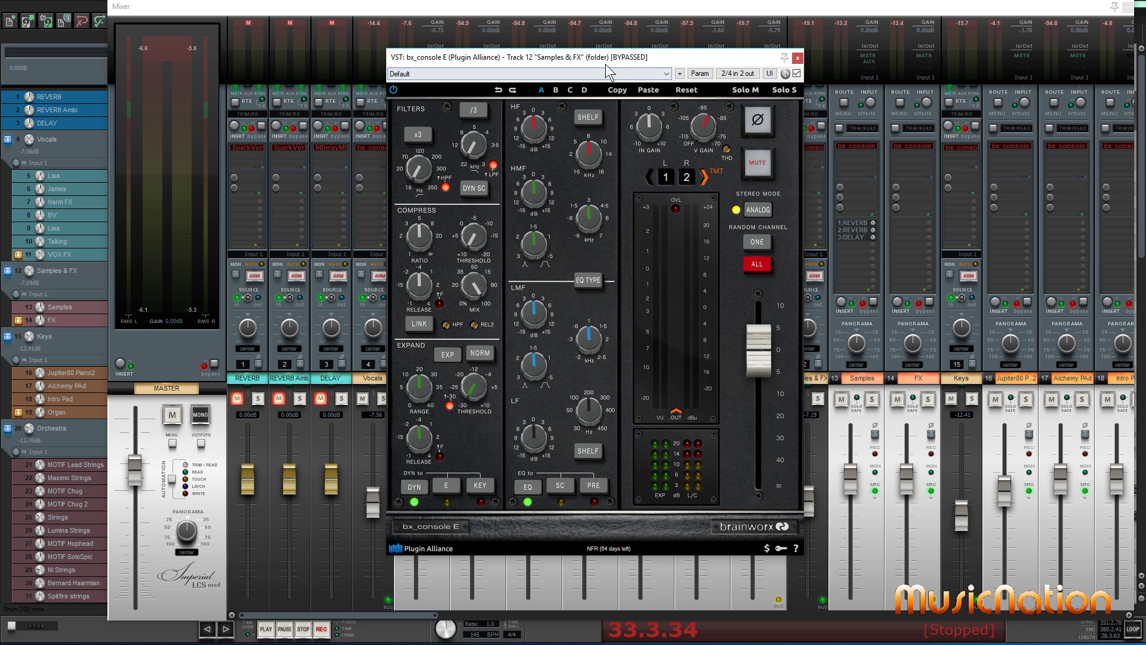
left_click_drag(754, 60, 663, 91)
left_click(708, 88)
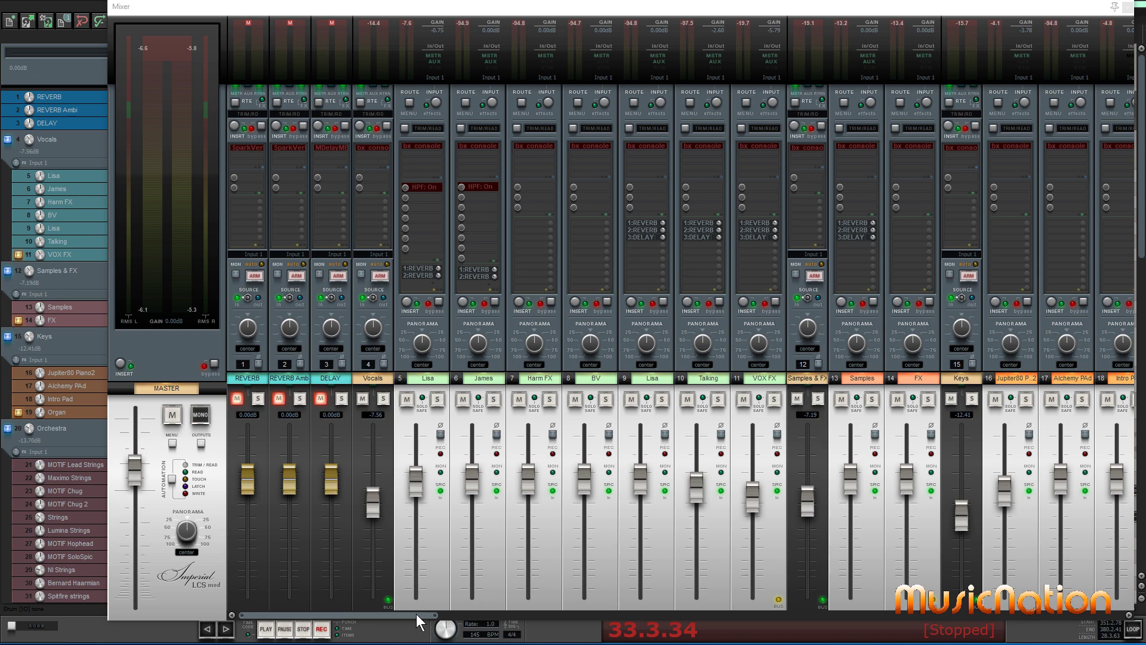
Examine the bx_console G plugin on track 28, MOTIF SoloSpic, and close its window
left_click_drag(417, 614, 474, 614)
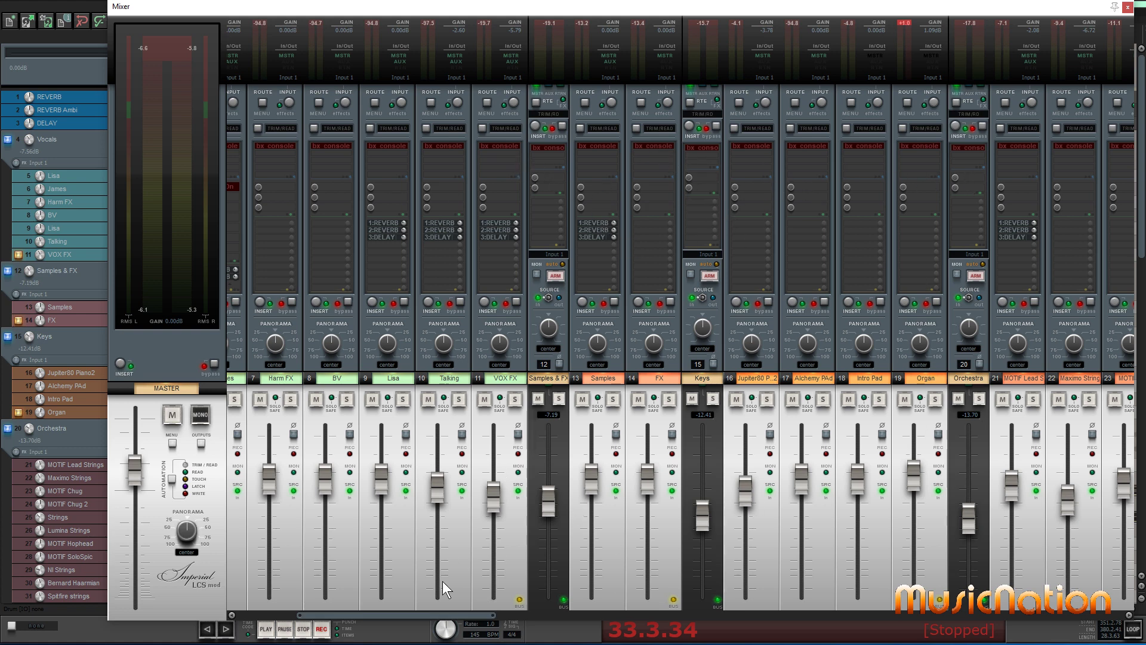
left_click_drag(404, 613, 587, 613)
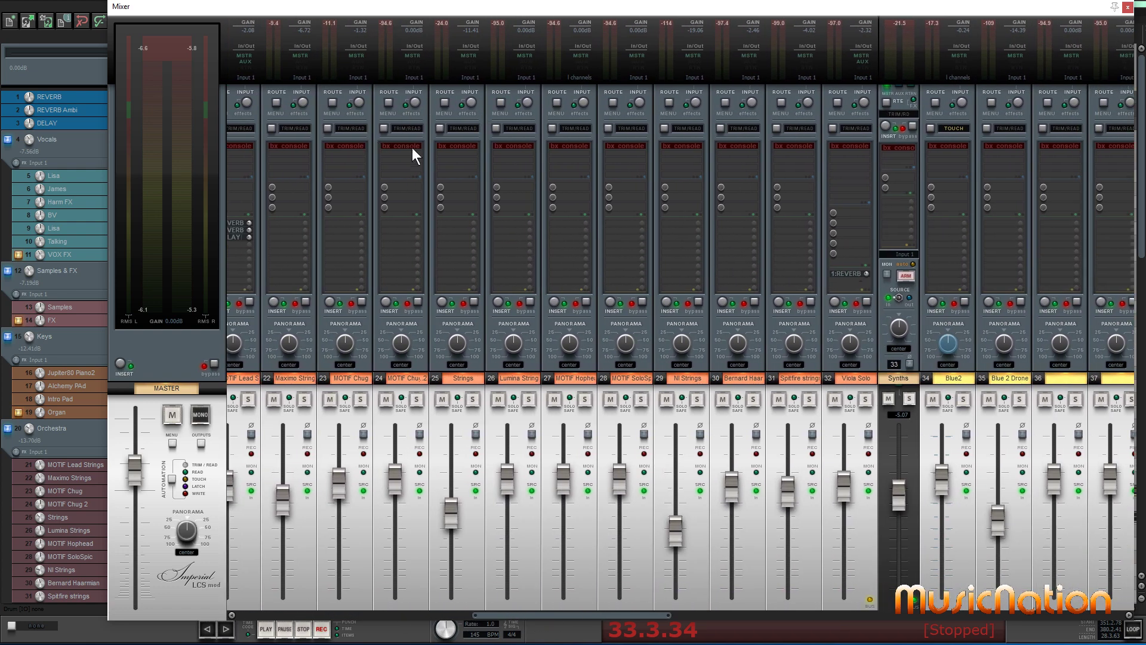
left_click(618, 145)
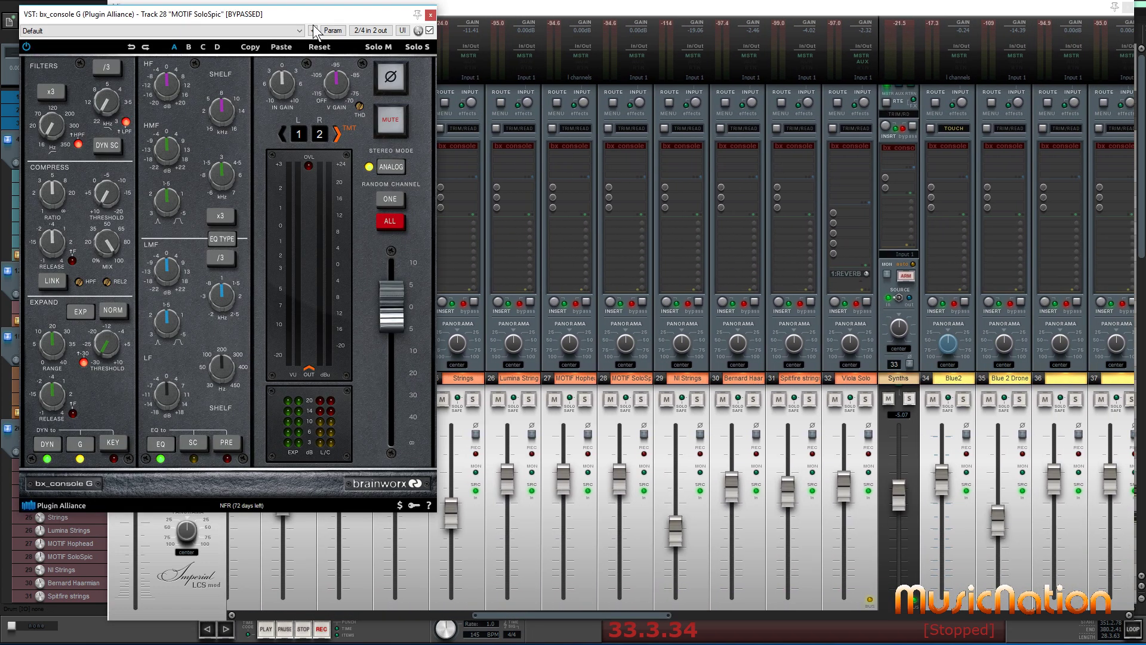
left_click_drag(303, 19, 517, 117)
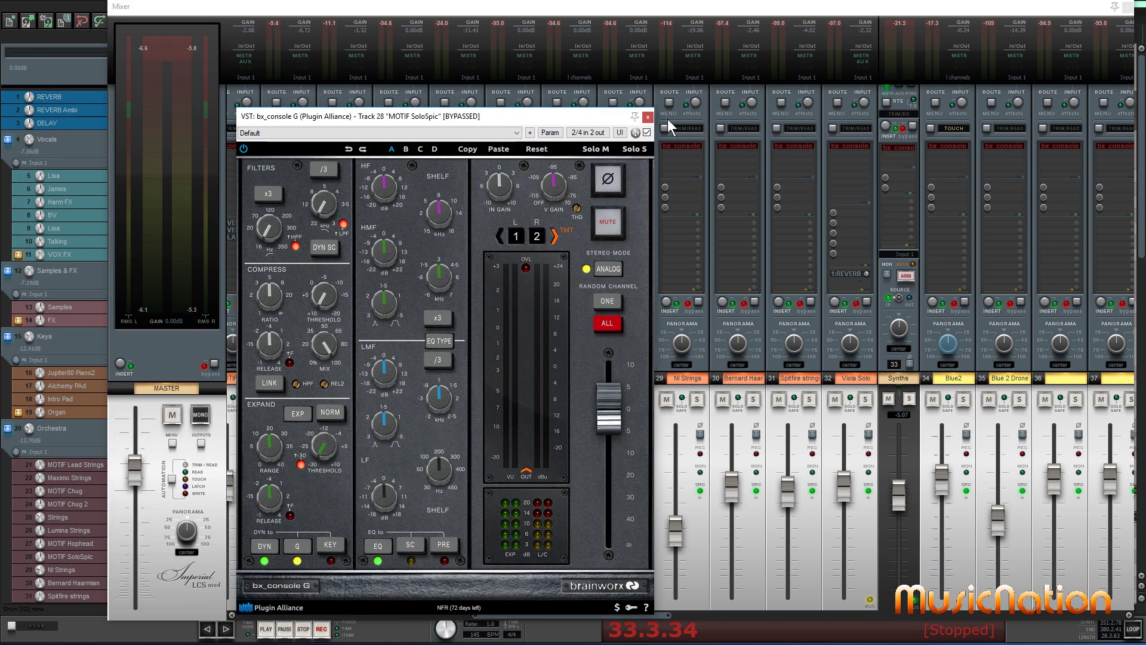
left_click(649, 117)
Examine the bypassed bx_console G plugin on track 47 among the lead guitar channels and close its window
left_click_drag(650, 607, 862, 604)
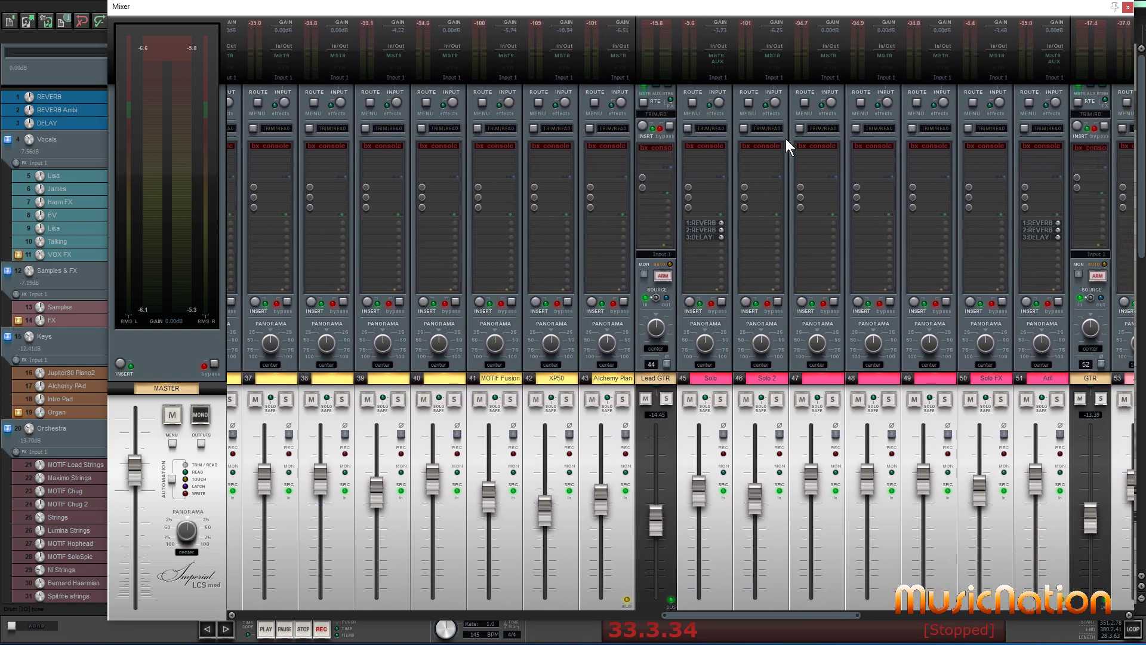
left_click(819, 145)
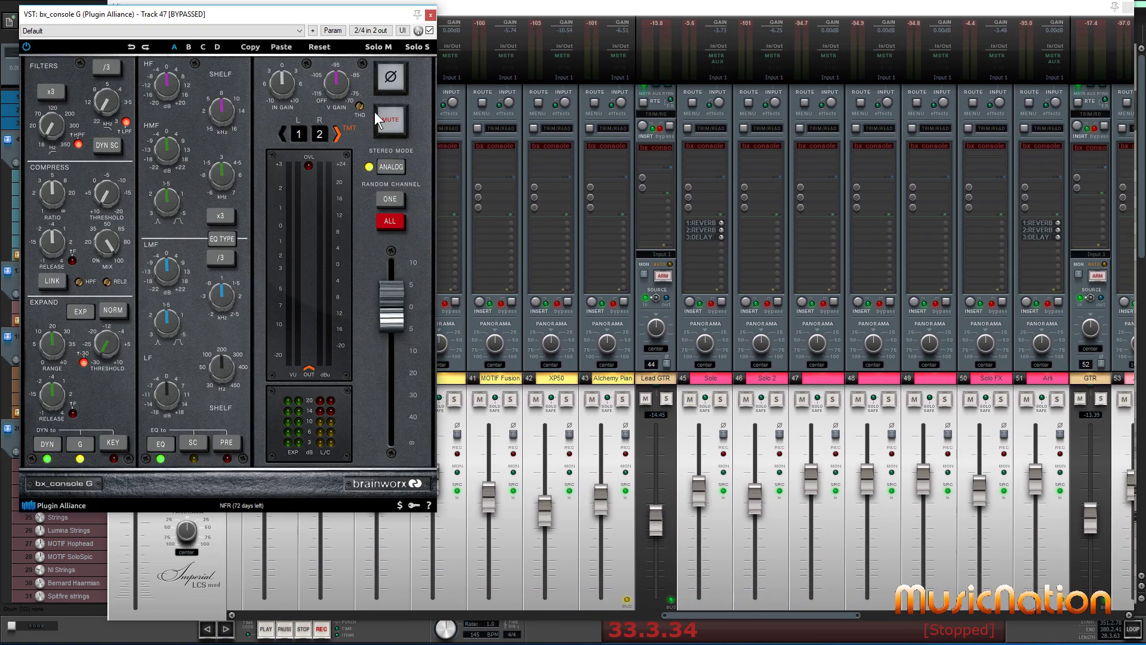
left_click(431, 14)
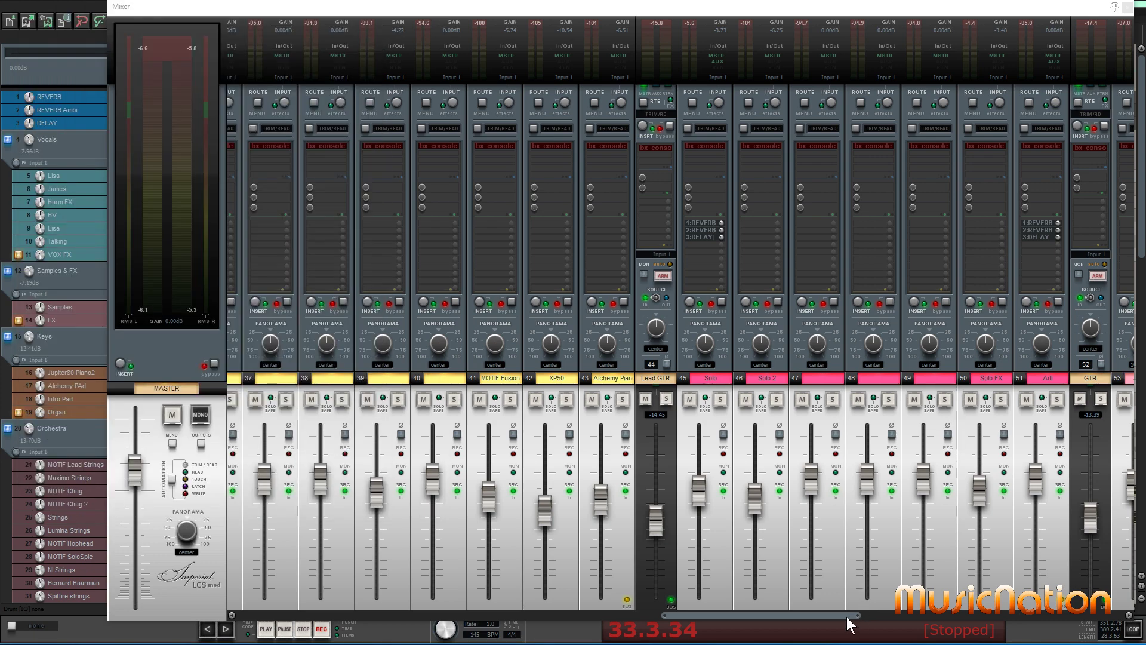
Examine the bx_console G plugin on track 71, Drums, moving its window over the mixer's middle, and close it
left_click_drag(849, 615, 1120, 618)
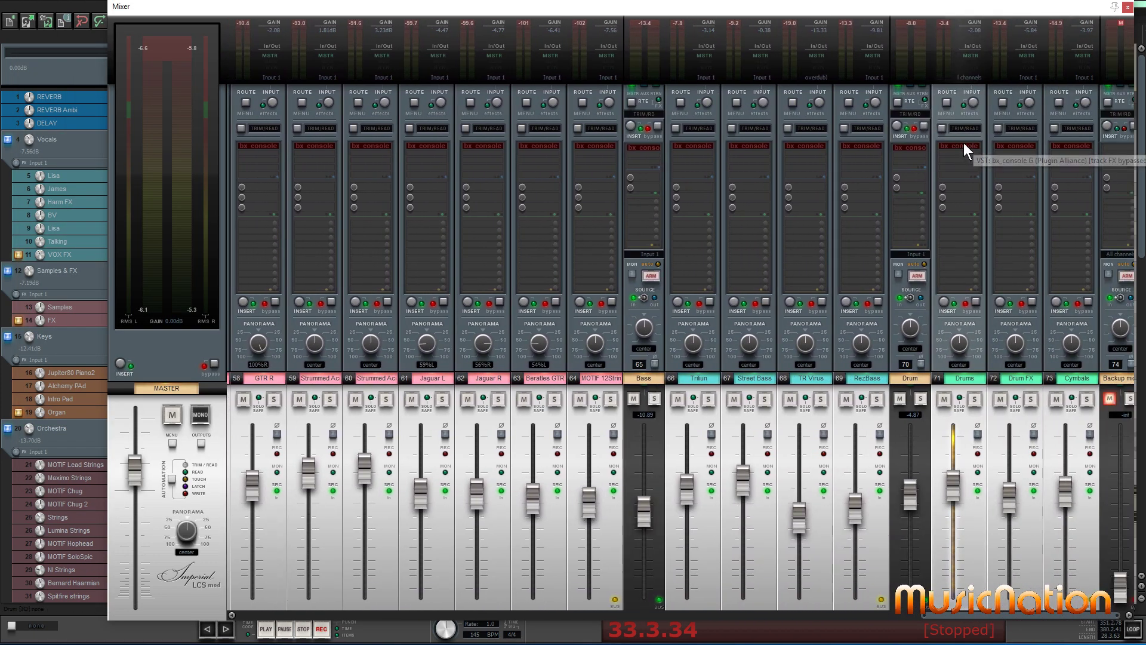
left_click(964, 145)
left_click_drag(179, 14, 454, 60)
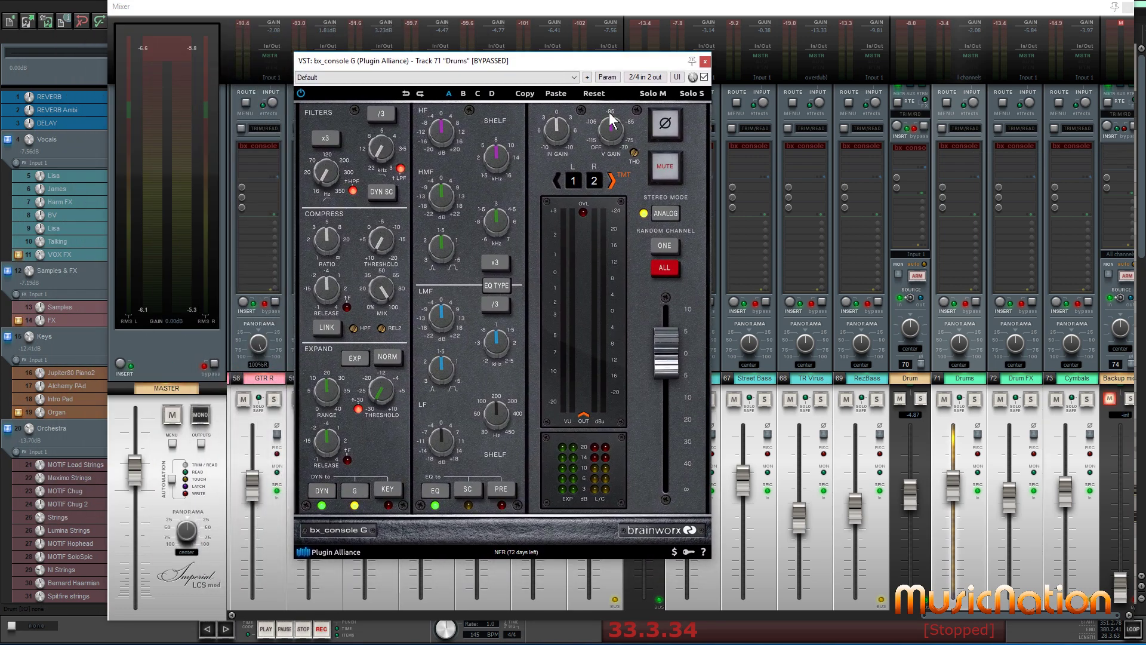
mouse_move(635, 159)
left_click(705, 61)
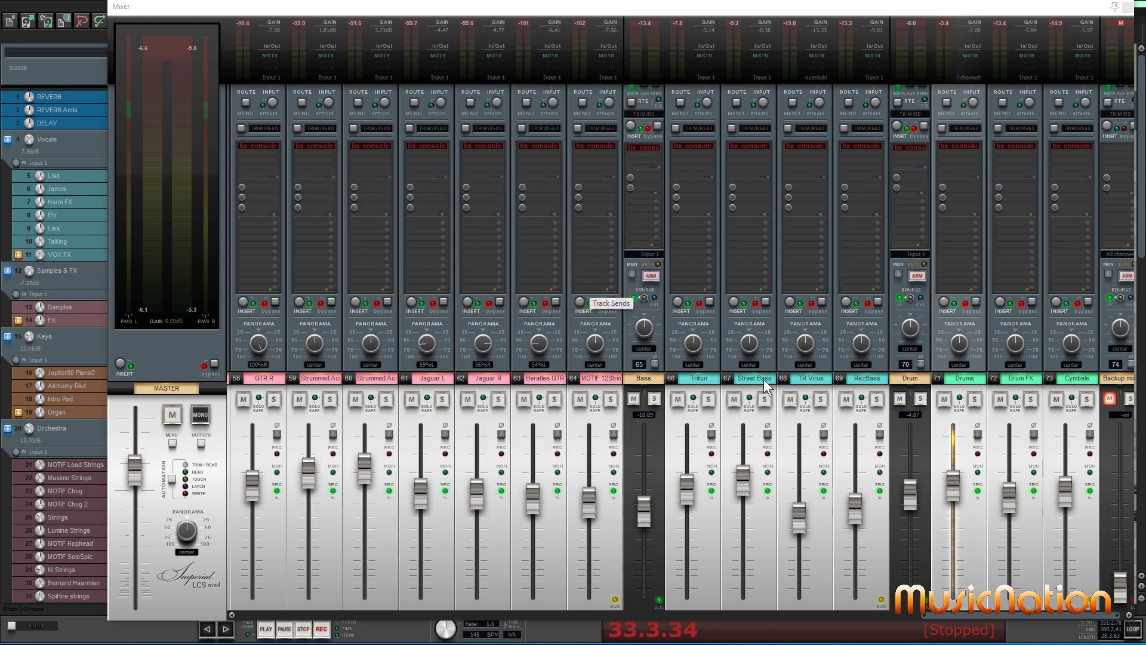
Move the mixer off the track controls, enable all track effects, bypass them again, and review the console inserts across the channels
left_click_drag(364, 9, 574, 25)
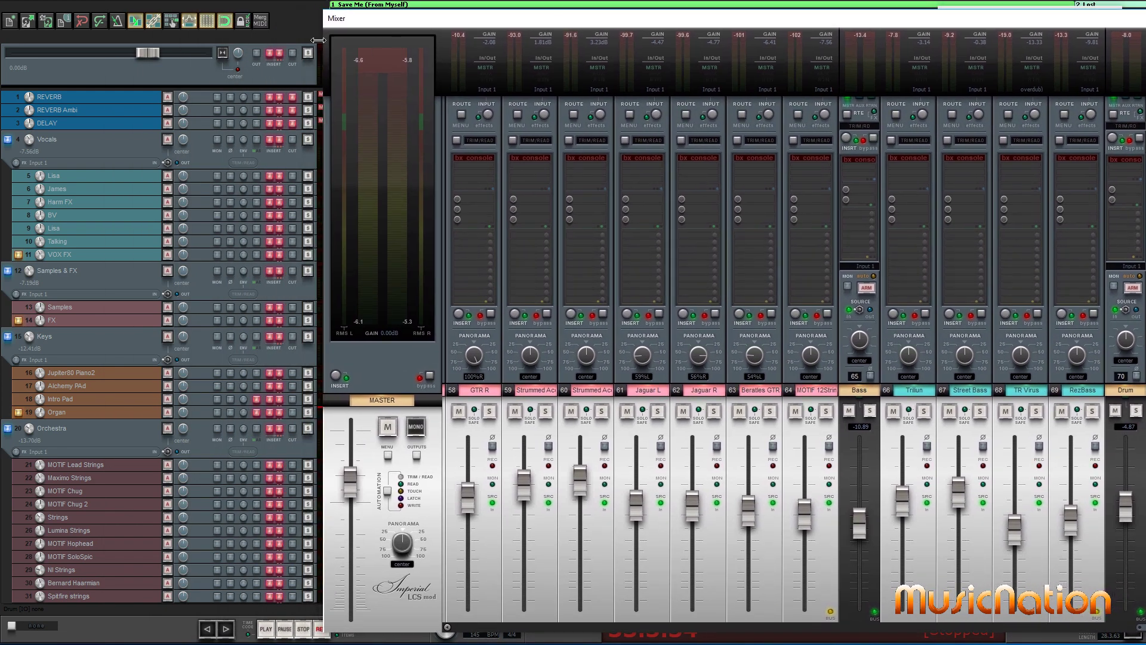
left_click(278, 53)
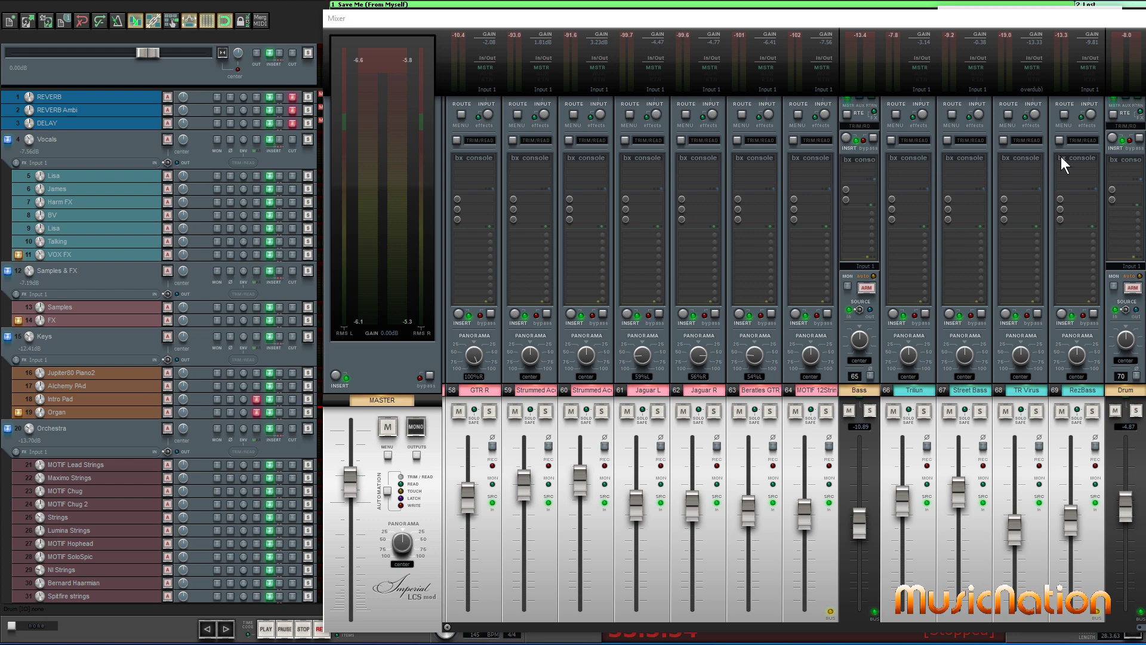
left_click_drag(1015, 627, 658, 628)
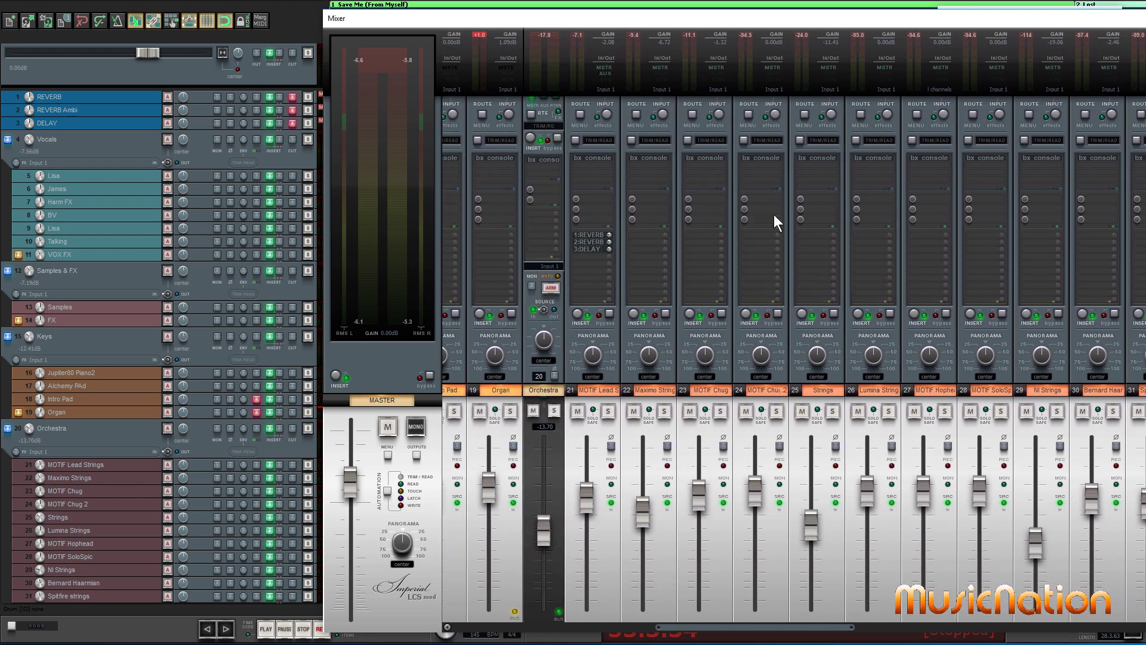
left_click(280, 54)
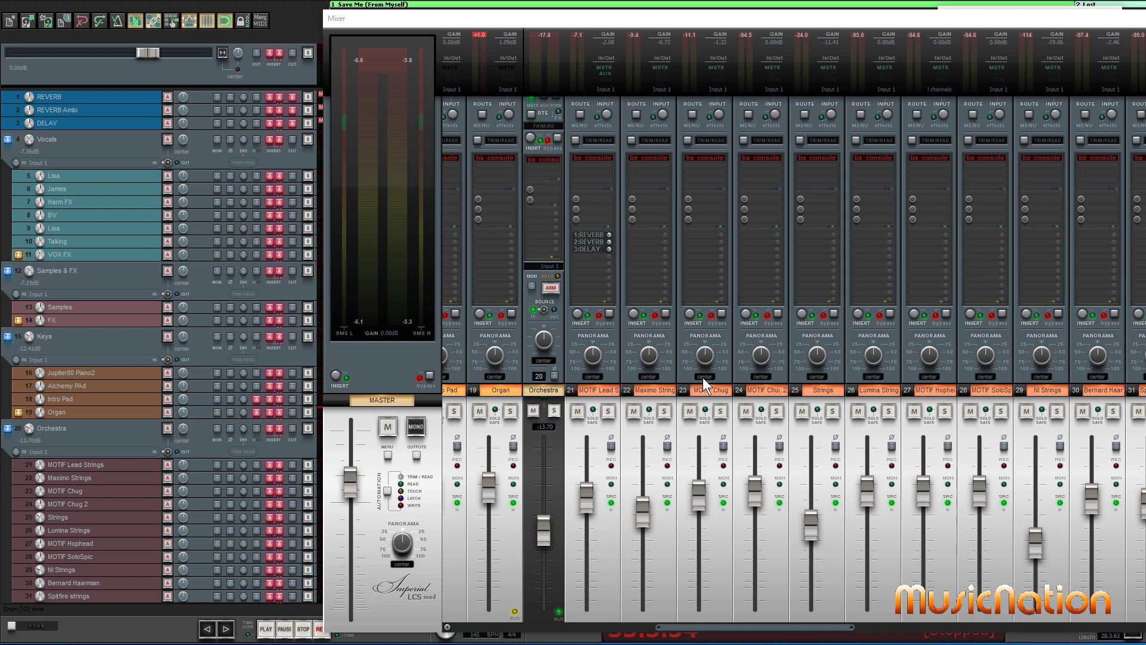
left_click_drag(798, 630, 630, 632)
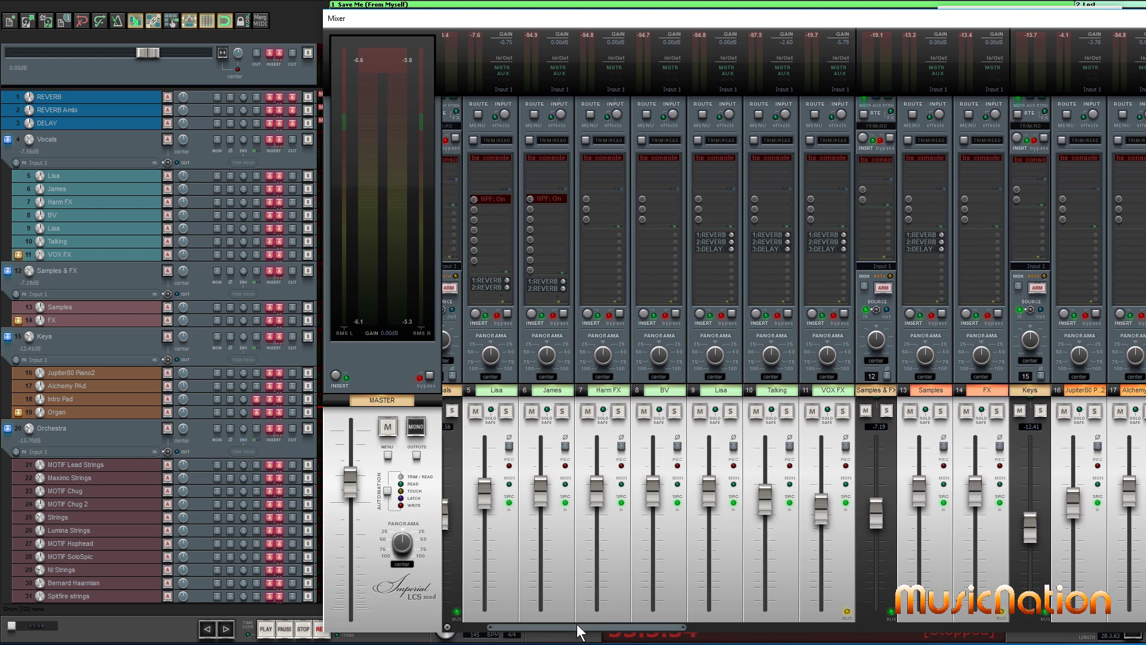
left_click_drag(577, 625, 770, 632)
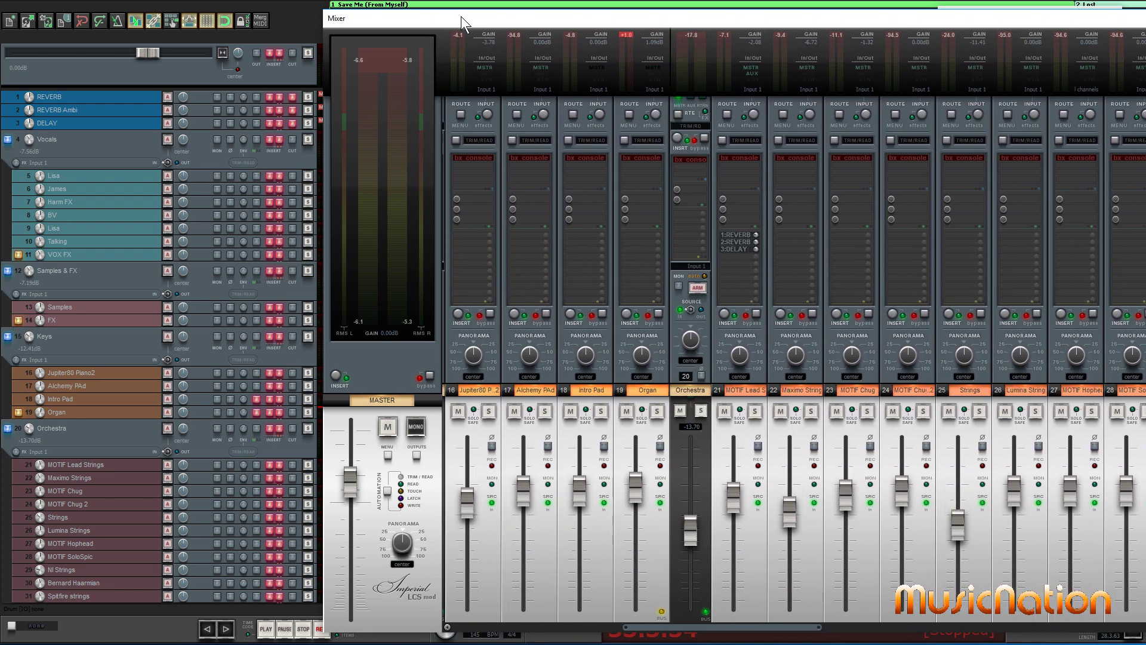
Uncover the timeline, start playback shortly before bar 17, and bring the mixer back over the arrangement
left_click_drag(463, 15, 515, 109)
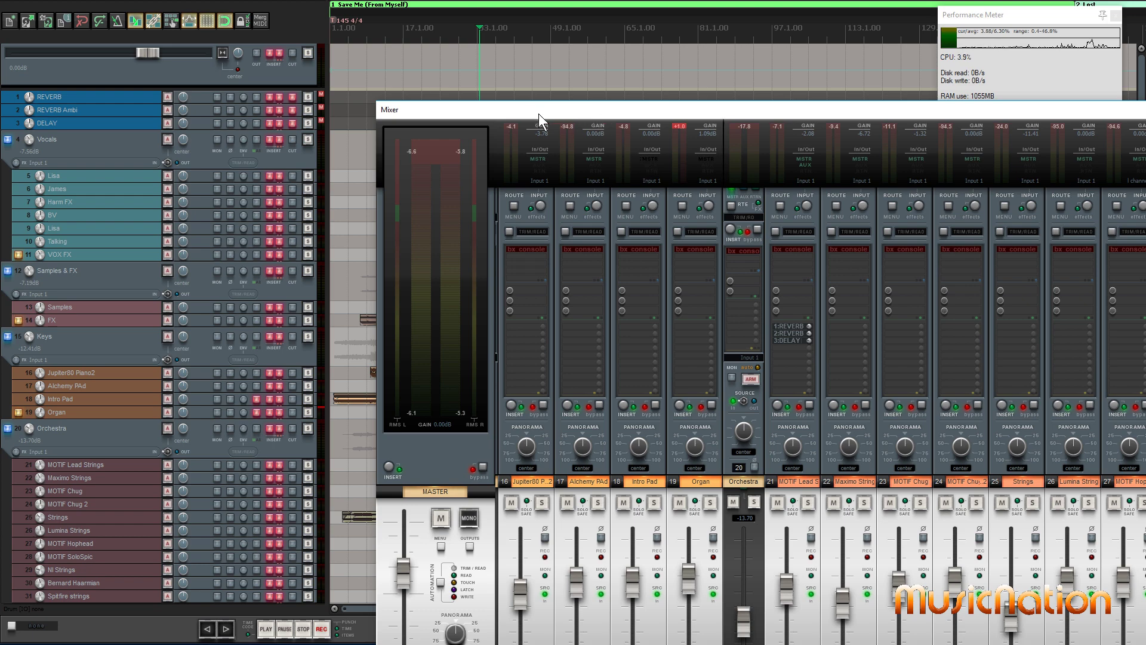
left_click_drag(538, 113, 676, 142)
left_click(387, 40)
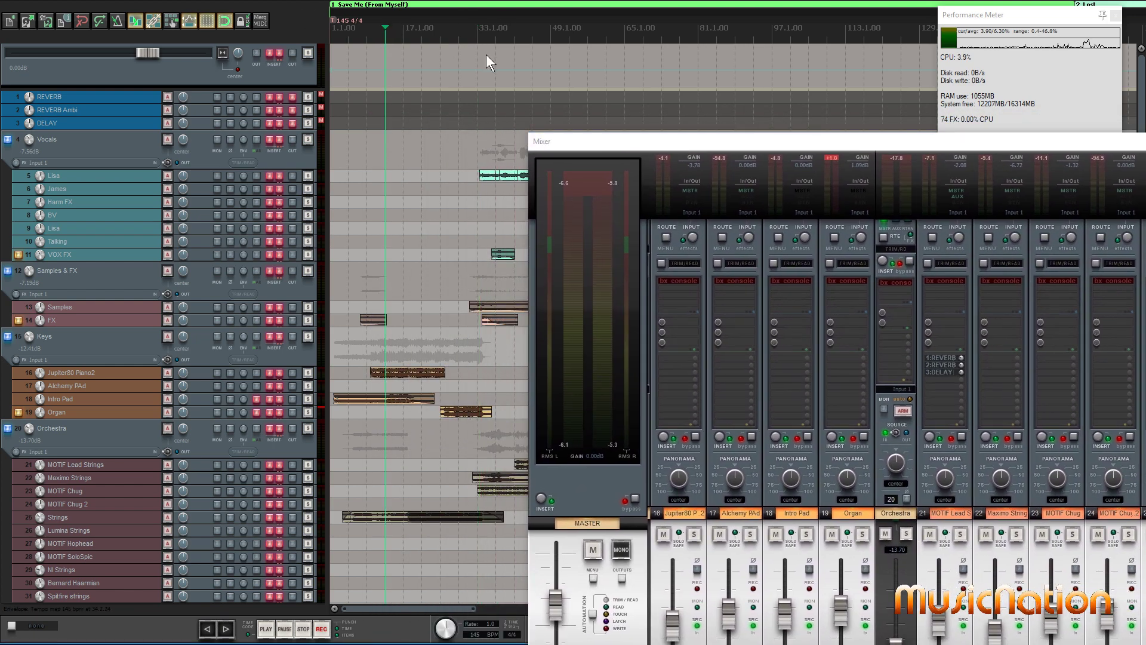
key("space")
left_click_drag(734, 145, 385, 12)
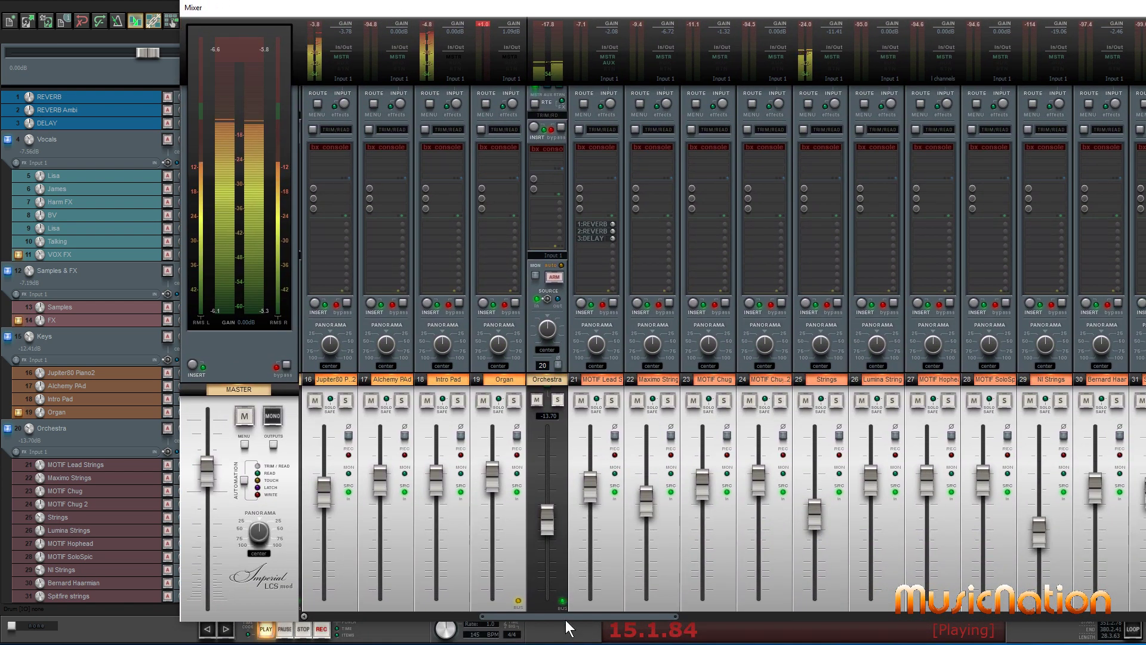
Audition the Keys folder, channel 15, in solo during playback and release the solo
left_click_drag(565, 615, 338, 612)
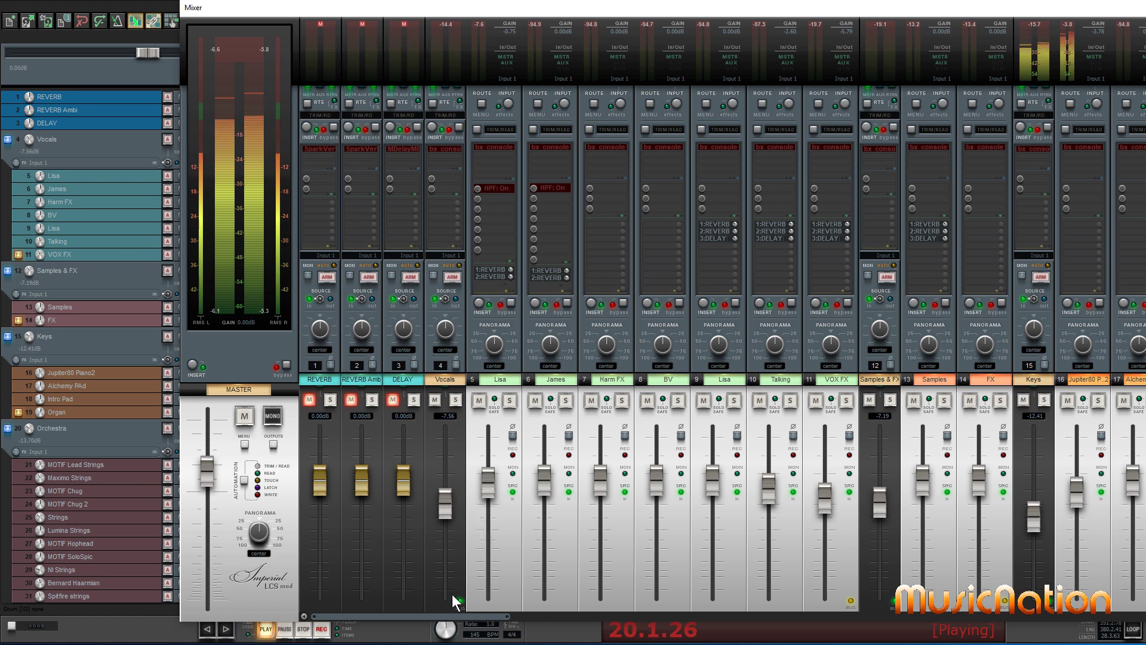
left_click_drag(486, 617, 617, 609)
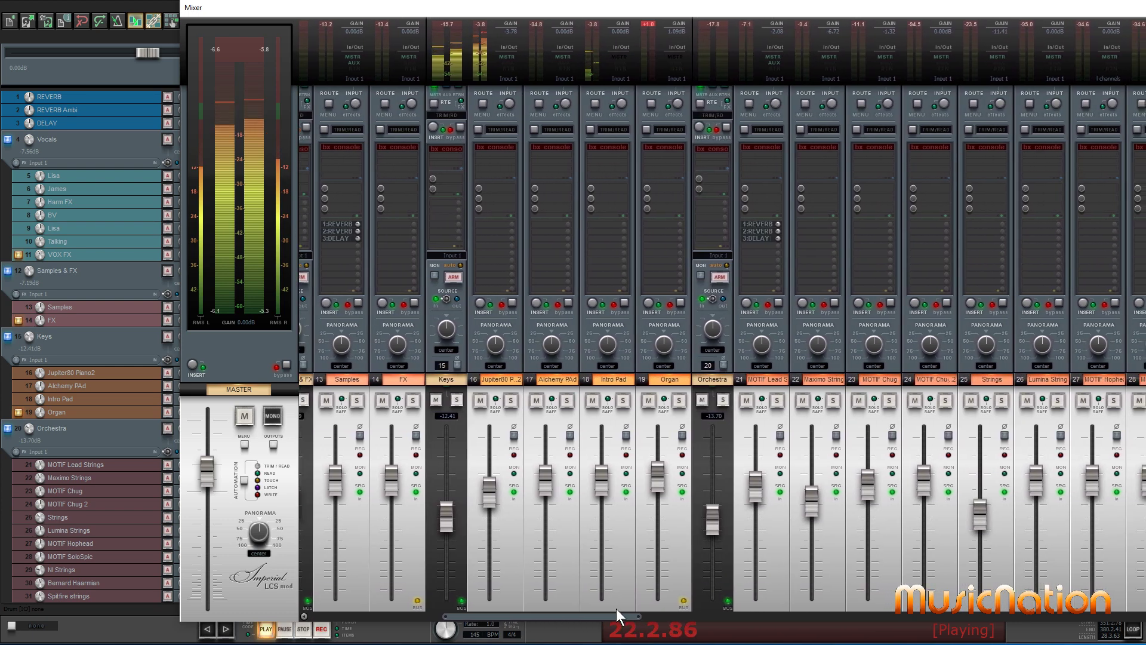
left_click(457, 400)
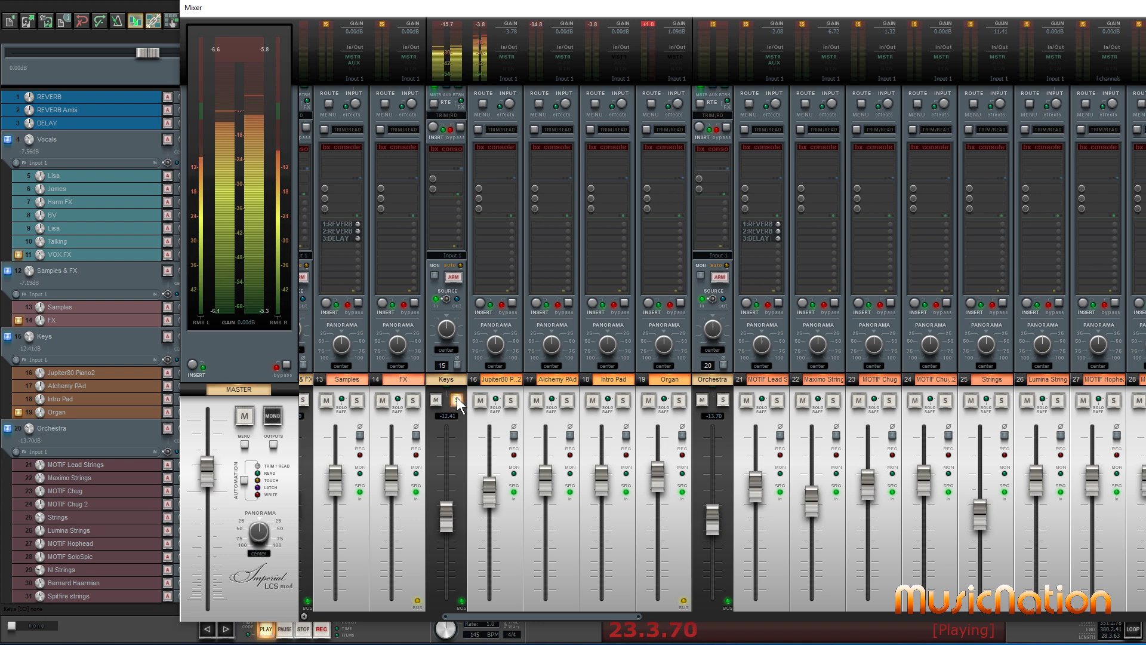
left_click(457, 400)
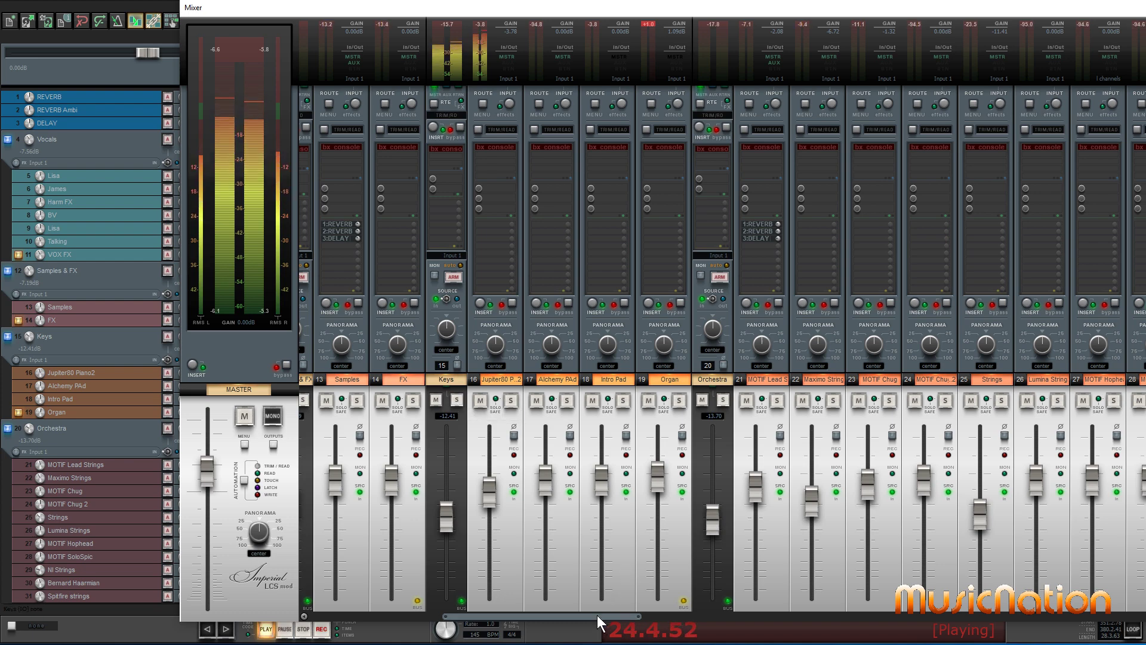
Audition the Synths folder, channel 33, in solo during playback and release the solo
left_click_drag(597, 615, 807, 618)
left_click(500, 398)
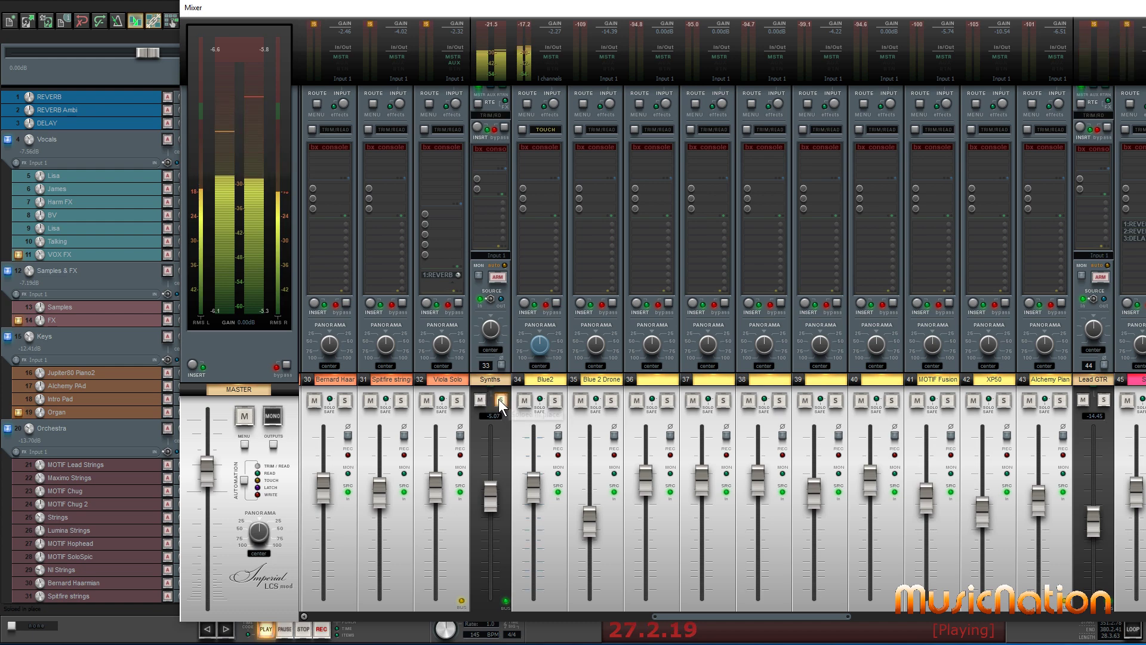
left_click(499, 398)
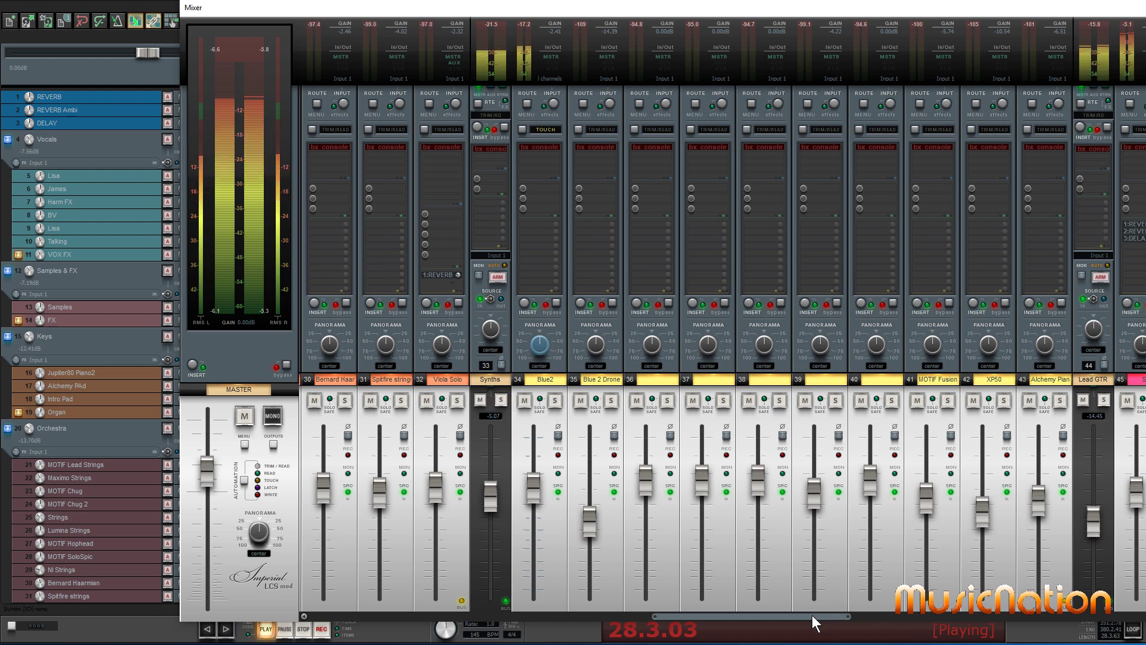
Audition the Lead GTR folder, channel 44, in solo, release it, and review the GTR, Bass and Drum channels during playback
left_click_drag(812, 618, 966, 615)
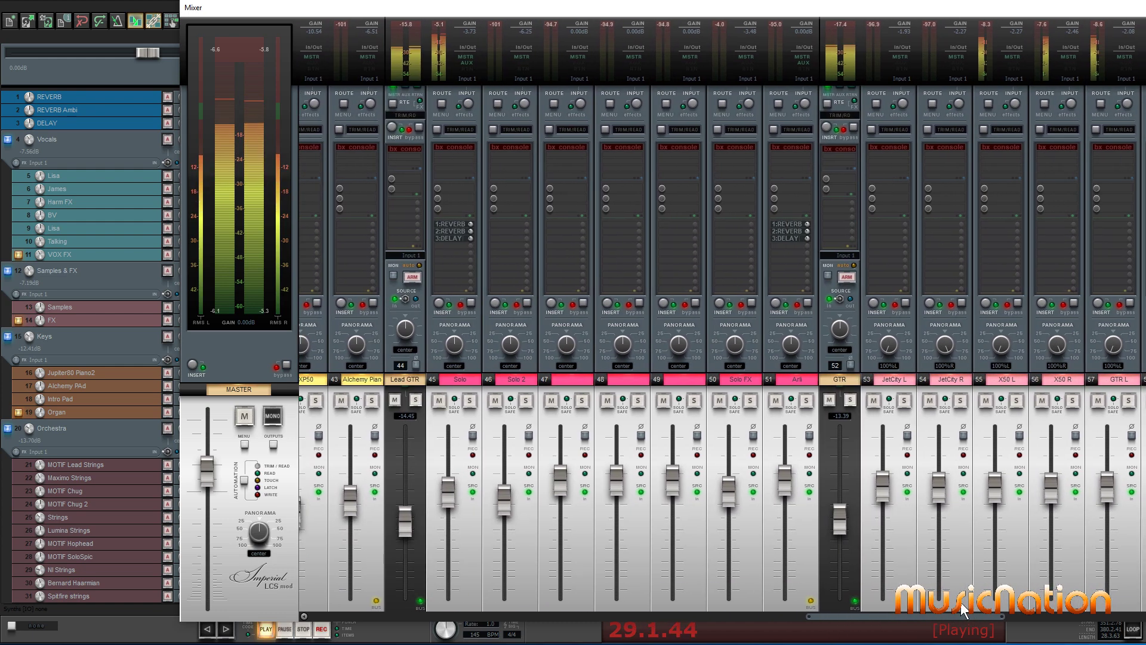
left_click(417, 399)
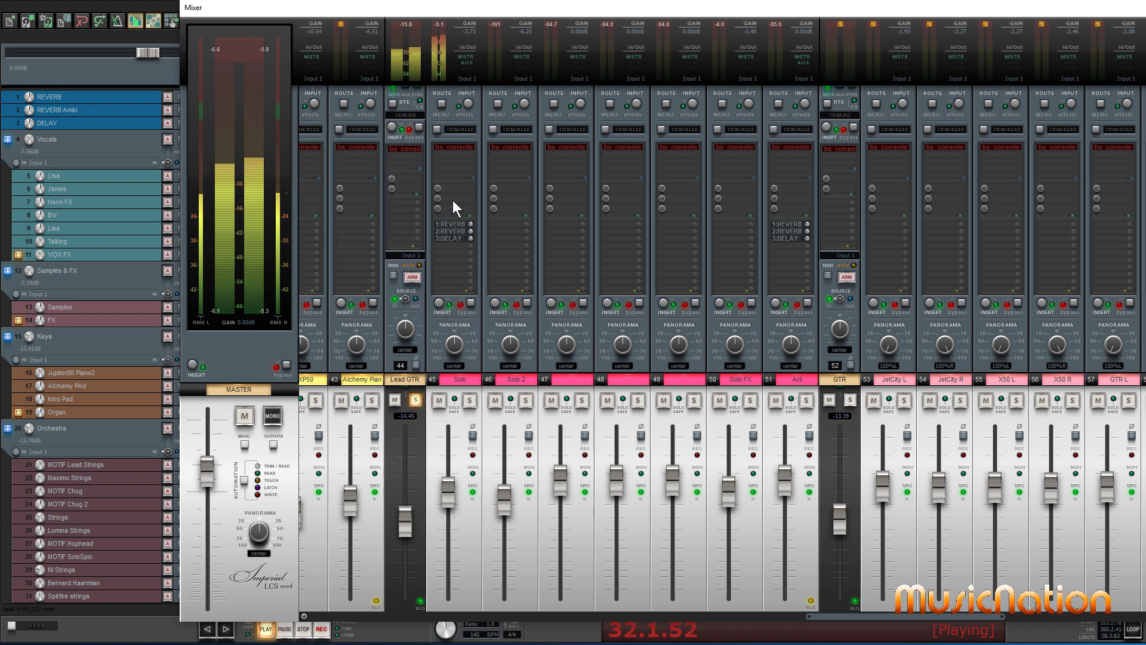
left_click(417, 401)
left_click_drag(898, 616, 987, 621)
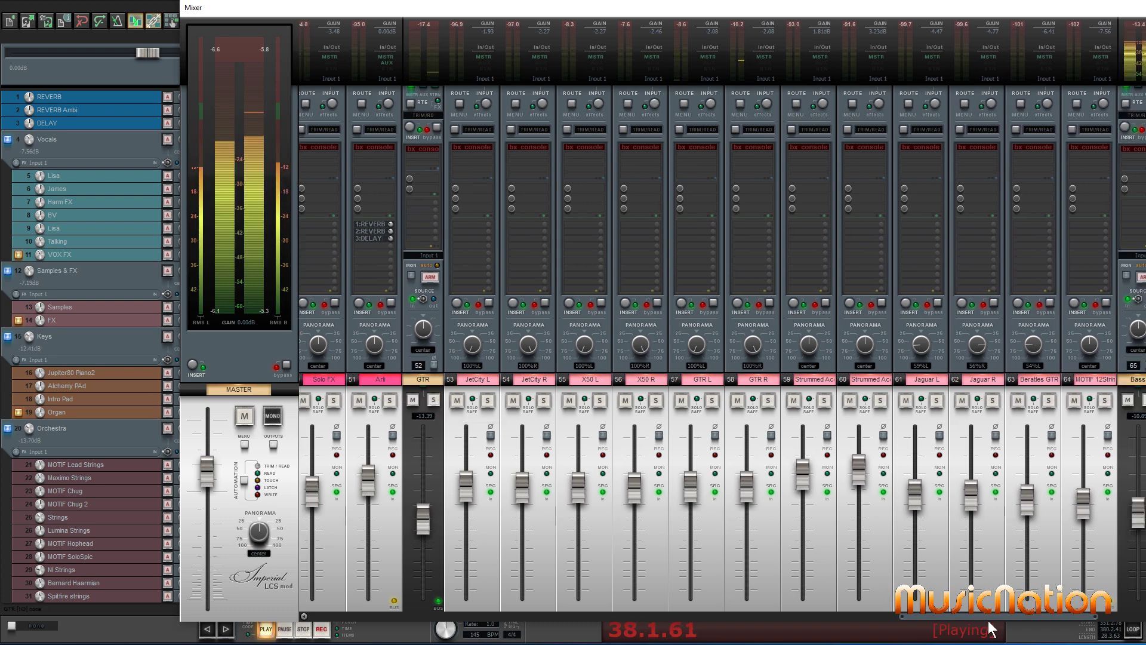
left_click_drag(1038, 621, 1128, 620)
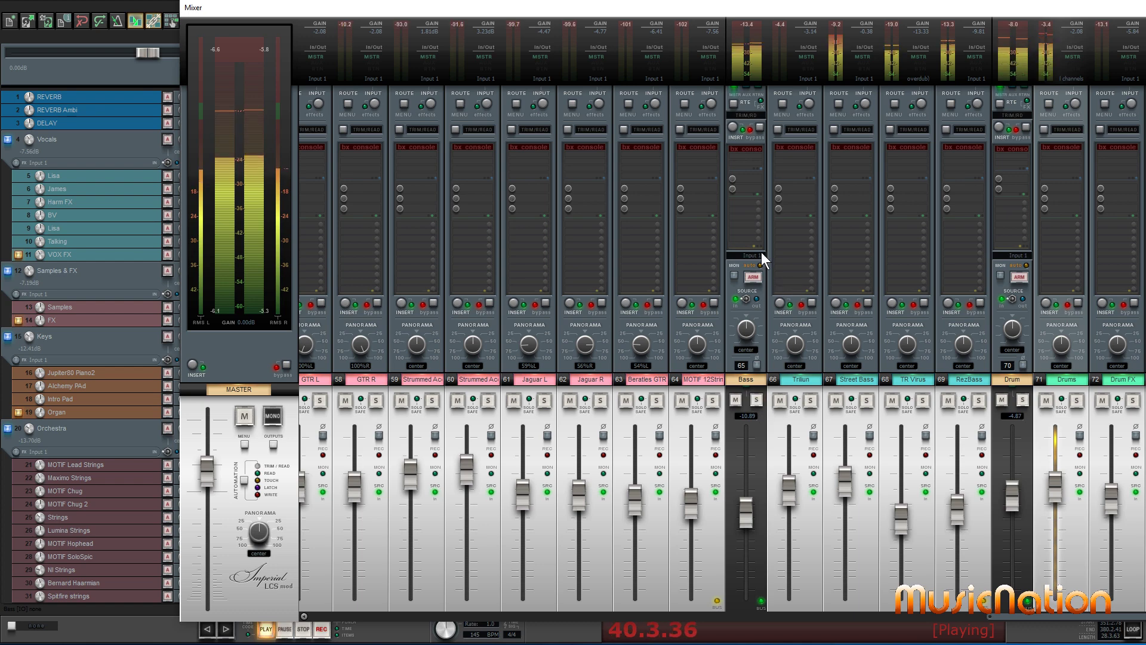
Move the mixer clear of the arrangement, stop playback, and restart it from bar 57
left_click_drag(416, 8, 924, 75)
scroll(548, 186, "down", 4)
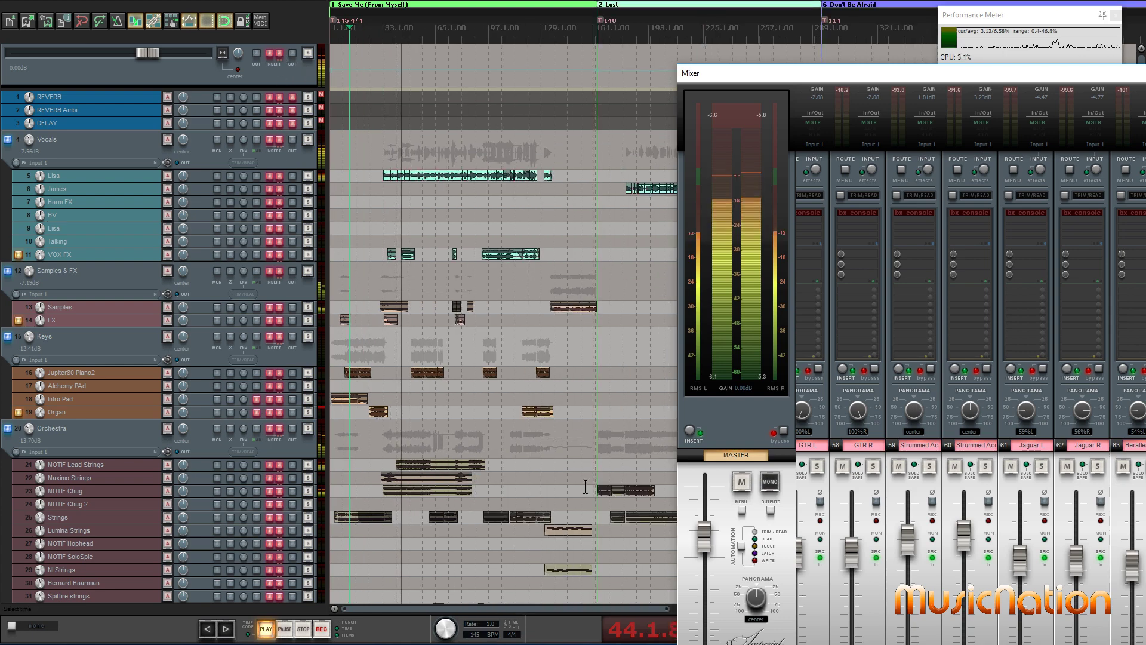
scroll(553, 261, "up", 3)
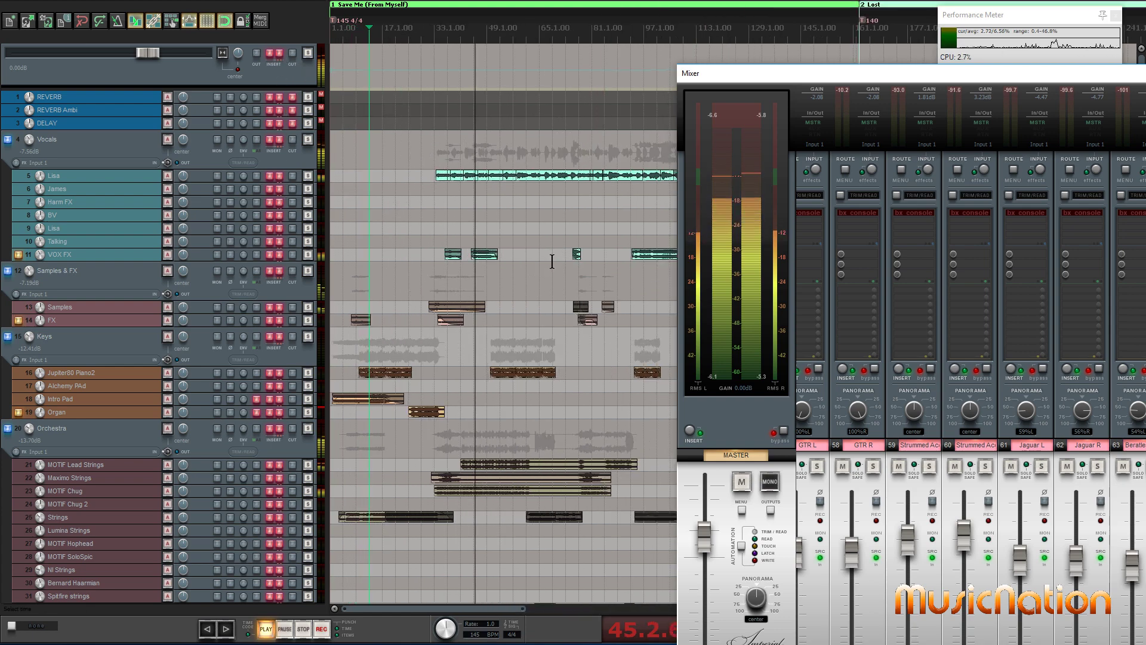
scroll(553, 261, "up", 2)
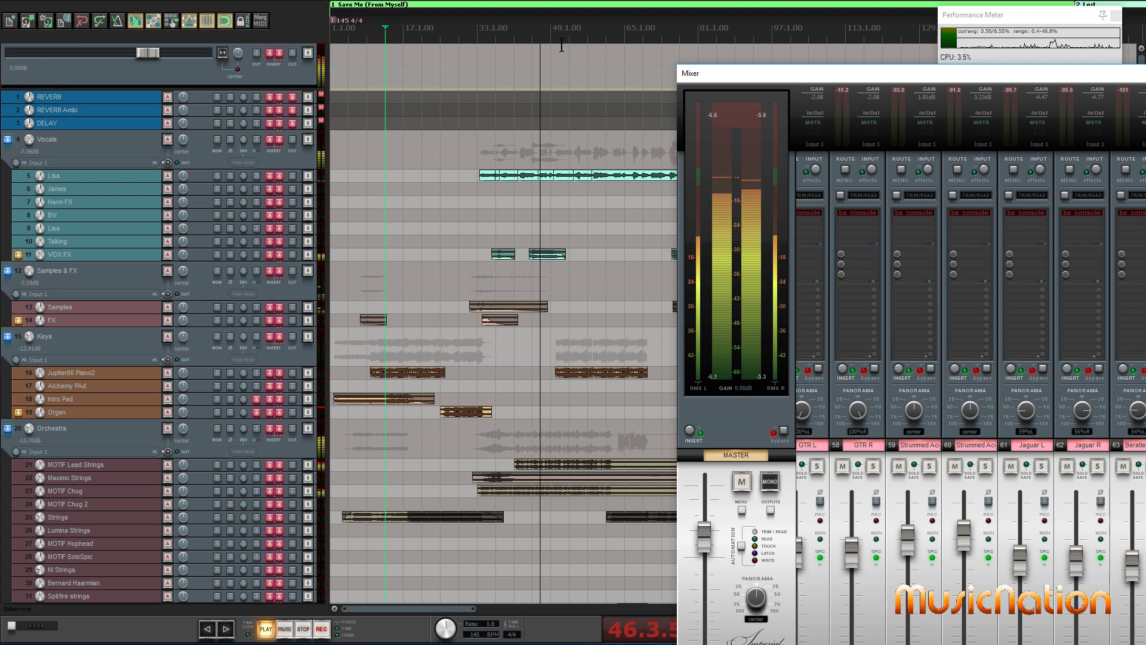
key("space")
left_click(588, 35)
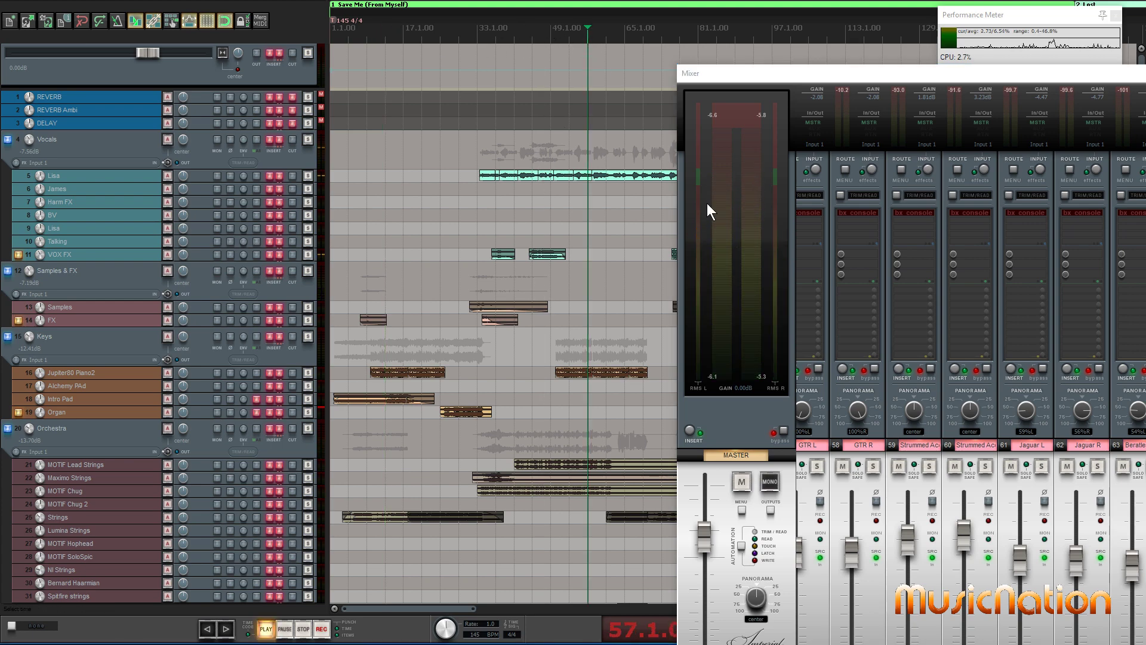
key("space")
Jump playback ahead to about bar 67 and return it to about bar 59 to audition that section
left_click(635, 314)
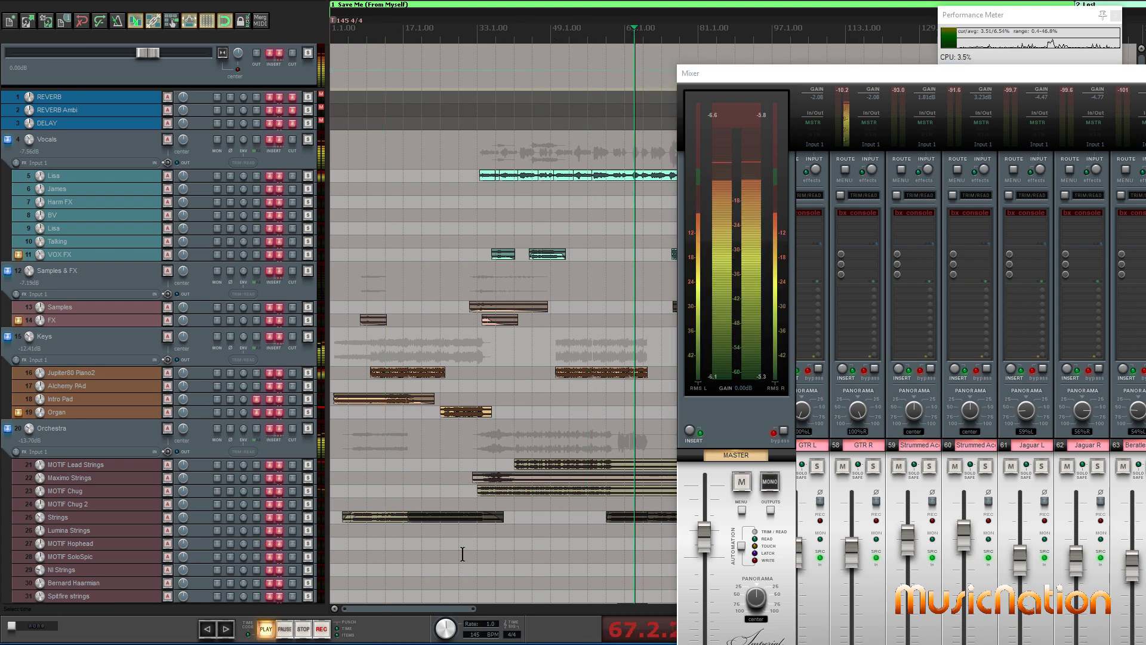
left_click_drag(424, 609, 445, 612)
left_click(449, 33)
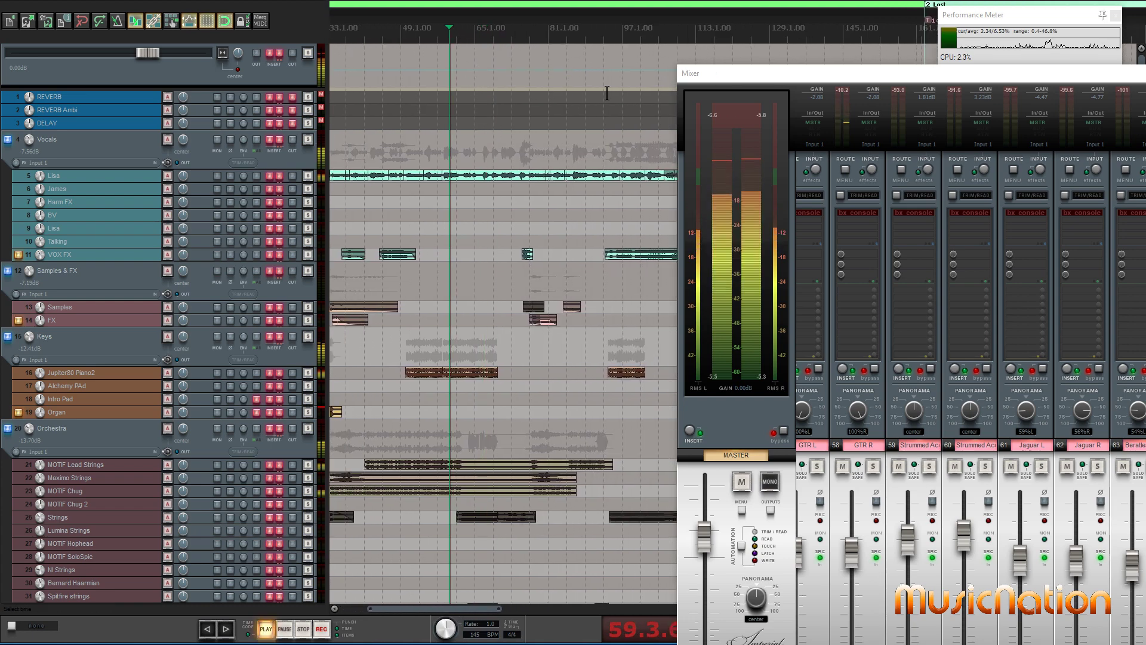
Reposition the mixer window so the performance meter and timeline stay visible, with the arrangement showing the project start
left_click_drag(972, 77, 554, 27)
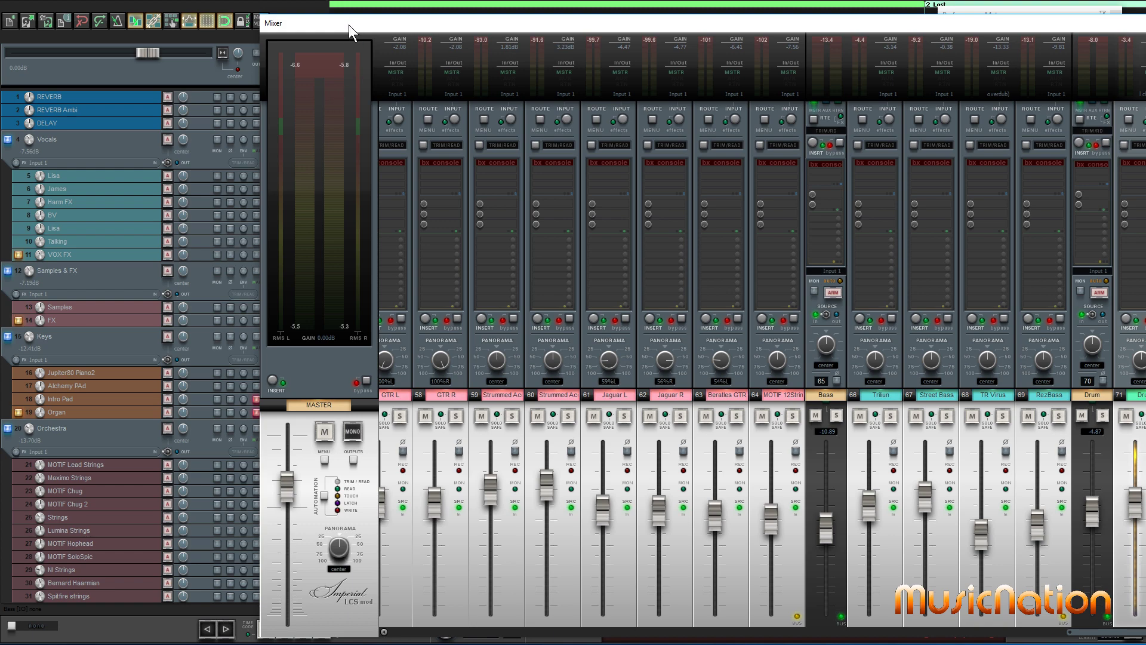
left_click_drag(348, 23, 454, 87)
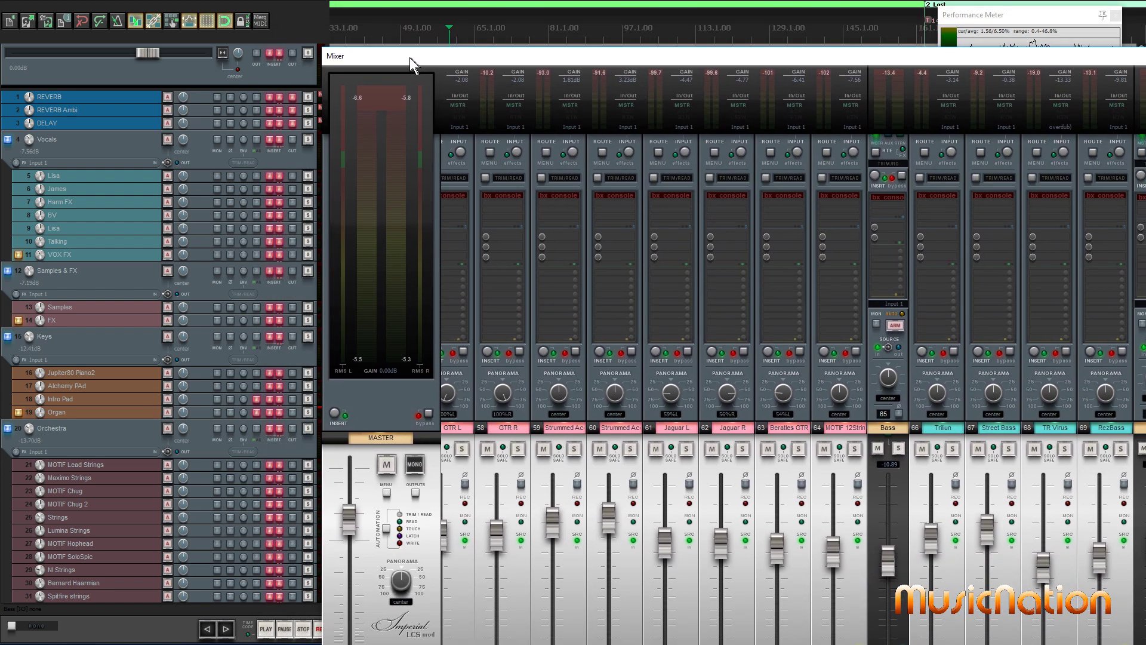
left_click_drag(410, 58, 552, 102)
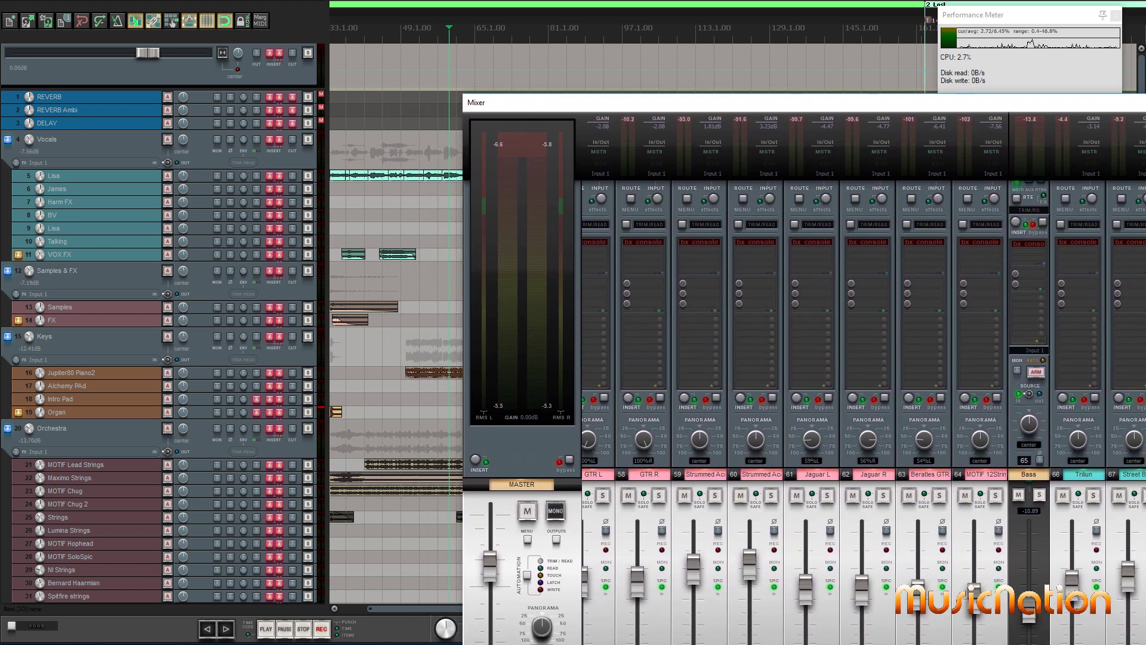
left_click_drag(423, 617, 389, 626)
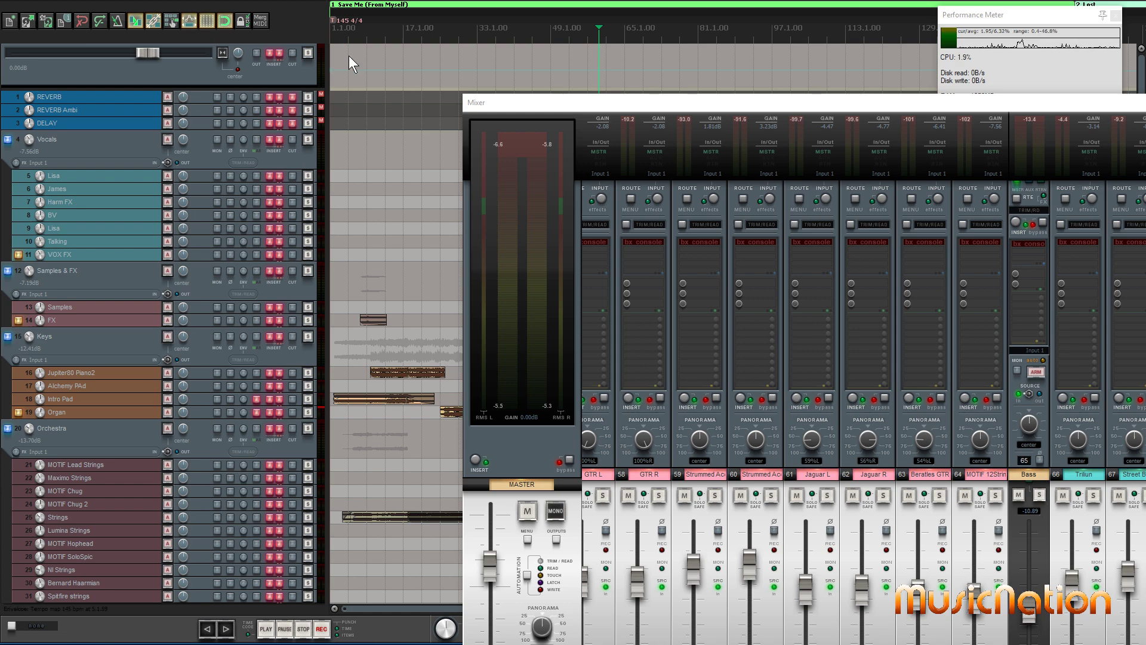
Inspect the bx_console G virtual gain and THD controls on track 59 "Strummed Accoustic" and close the plug-in
left_click(696, 241)
left_click_drag(371, 23, 444, 21)
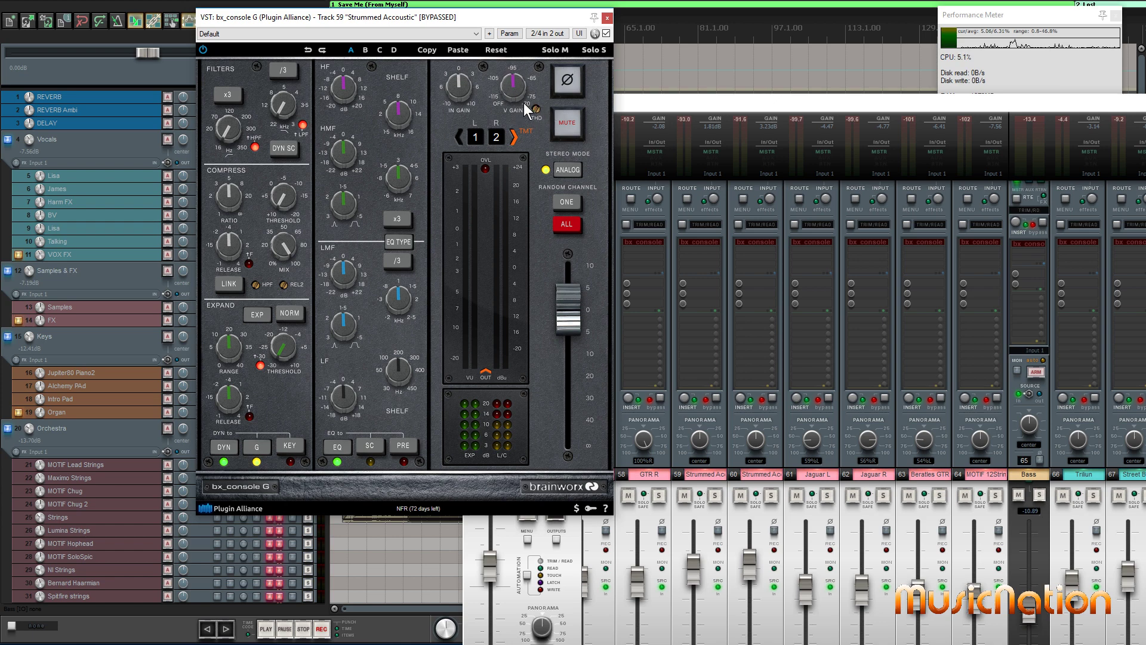
mouse_move(536, 110)
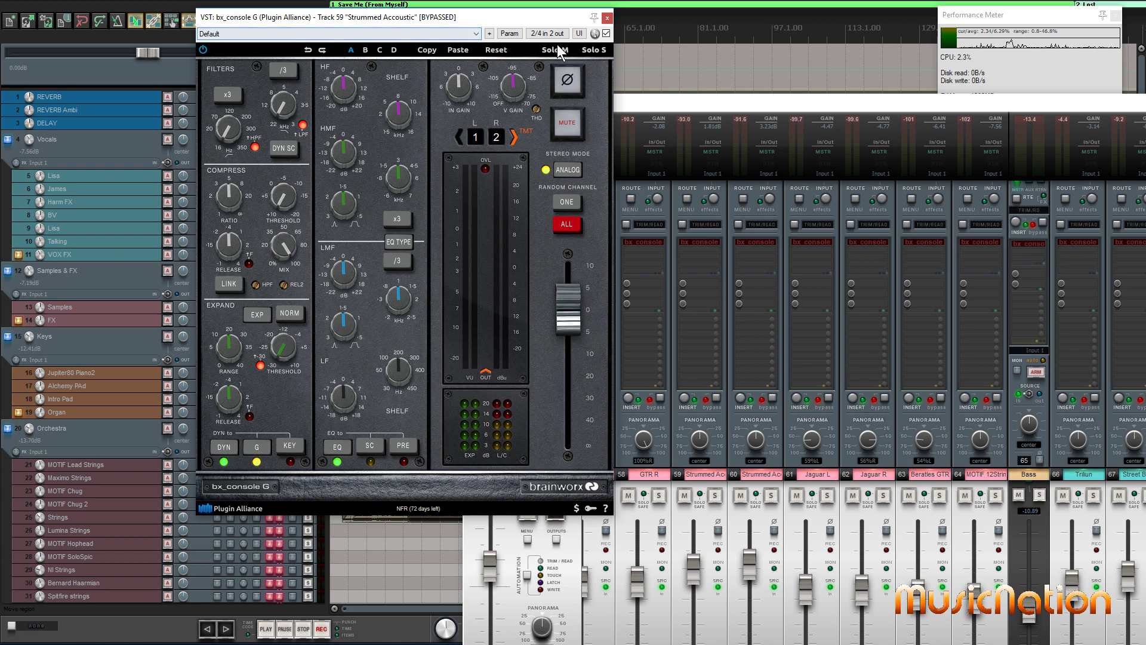
left_click_drag(531, 18, 536, 18)
left_click(611, 18)
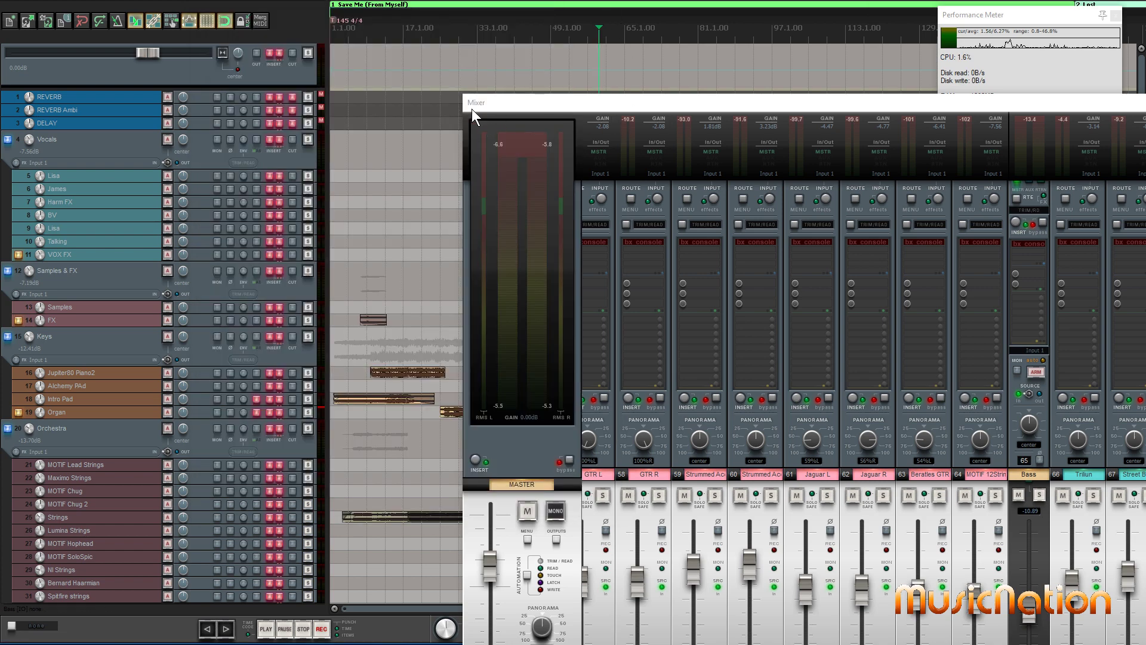
Play the project from the start with all track effects enabled, and move the performance meter so its CPU details are in view
left_click(341, 41)
key("space")
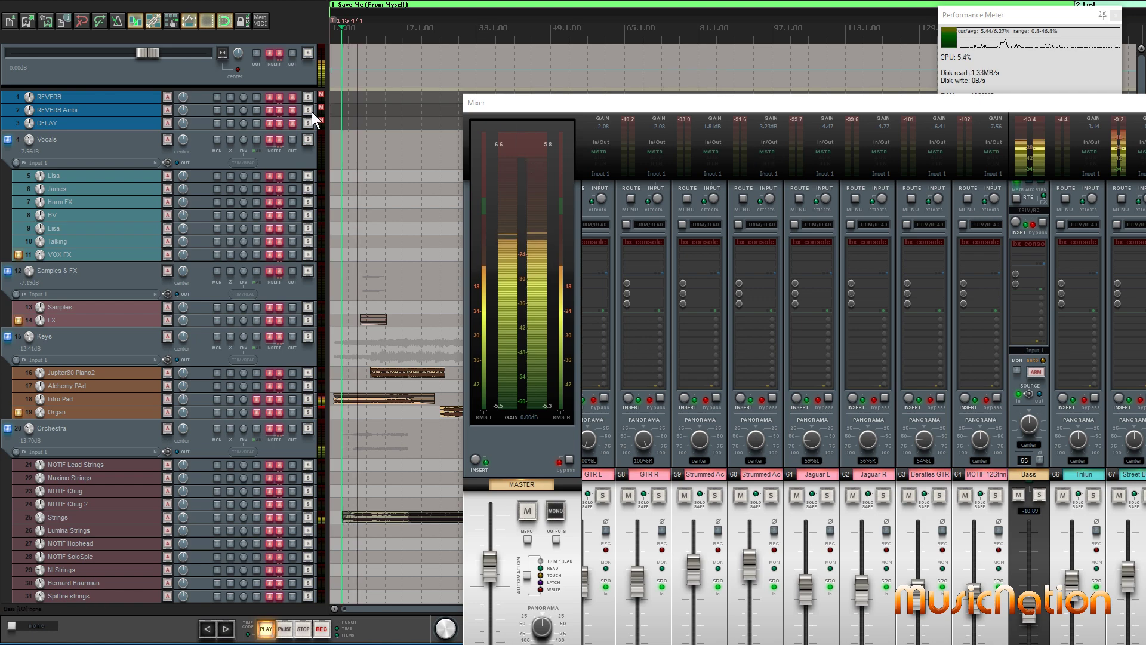
left_click(279, 54)
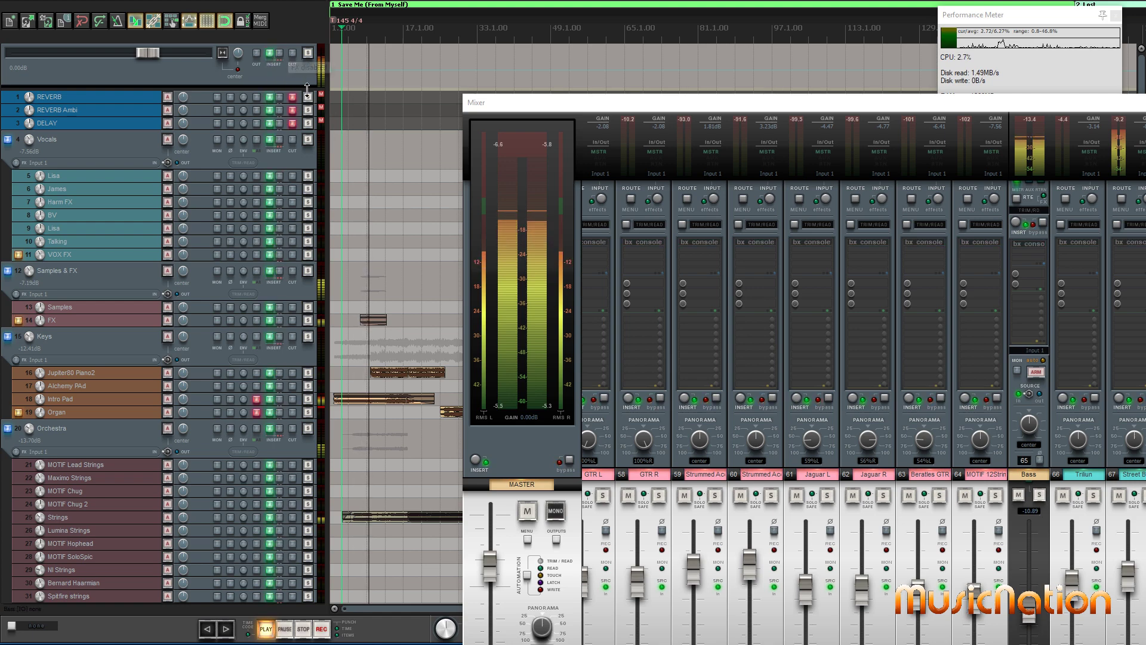
left_click_drag(1007, 17, 420, 19)
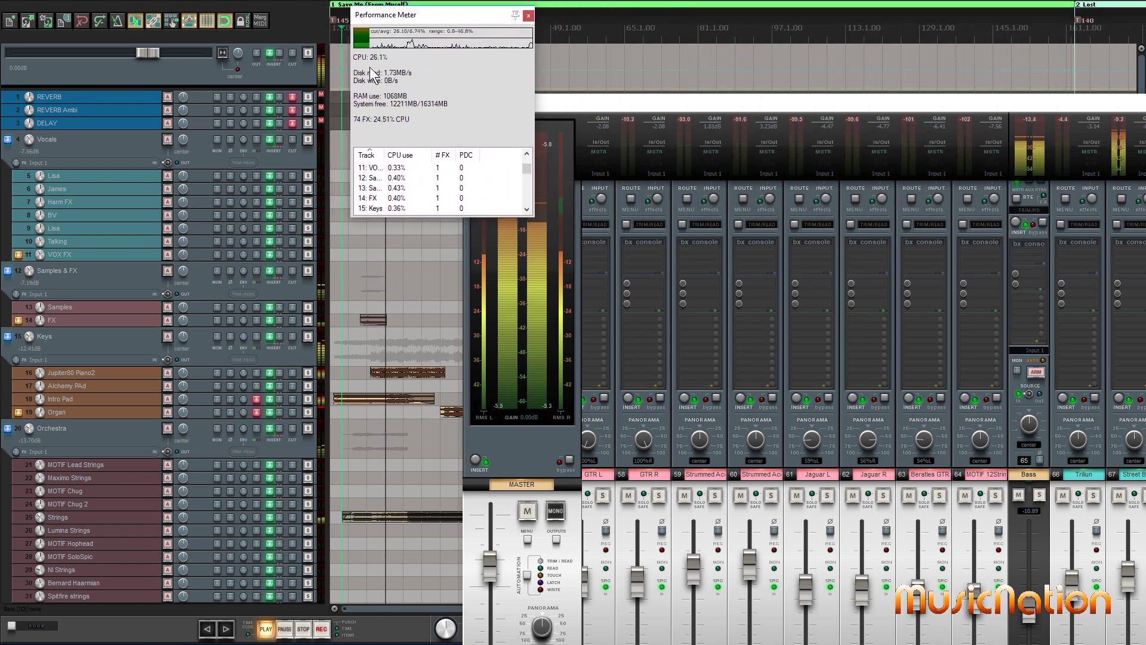
Compare the mix and CPU load with and without bx_console by repeatedly toggling all track effects during playback, ending with them bypassed
left_click(279, 53)
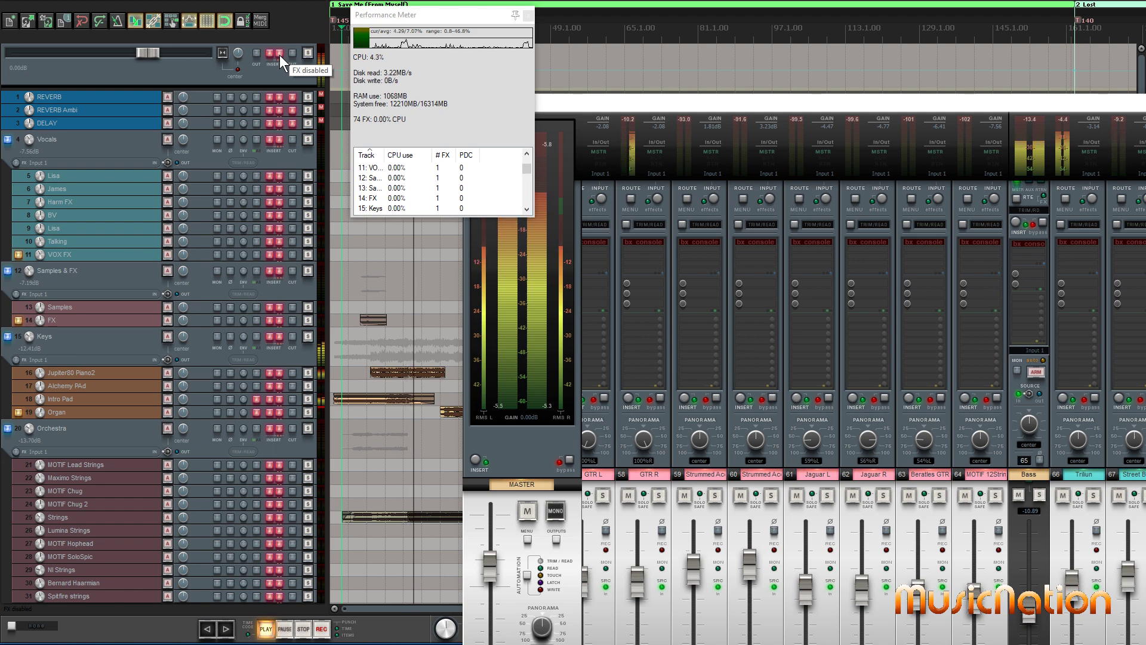
left_click(280, 56)
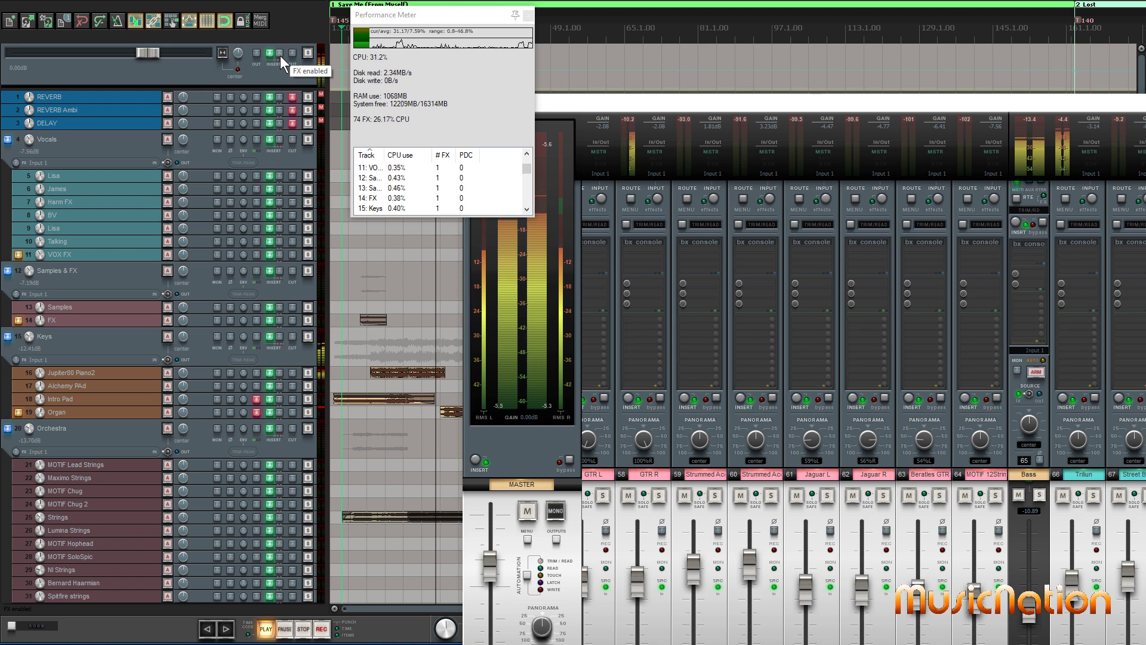
left_click(281, 58)
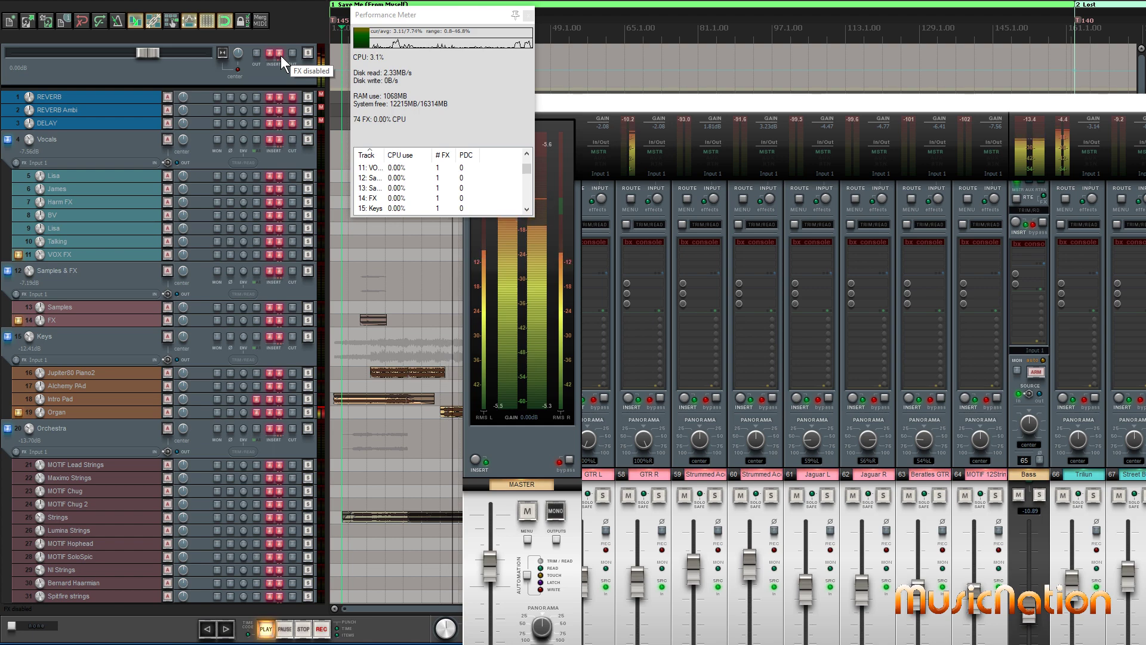
left_click(282, 58)
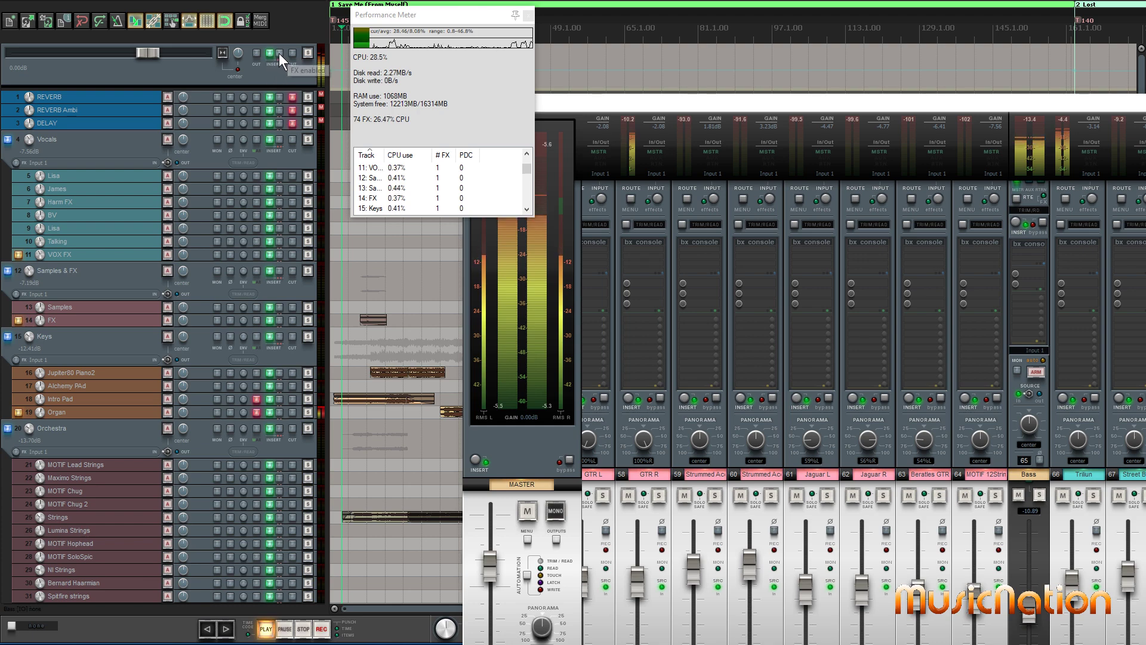
left_click(281, 57)
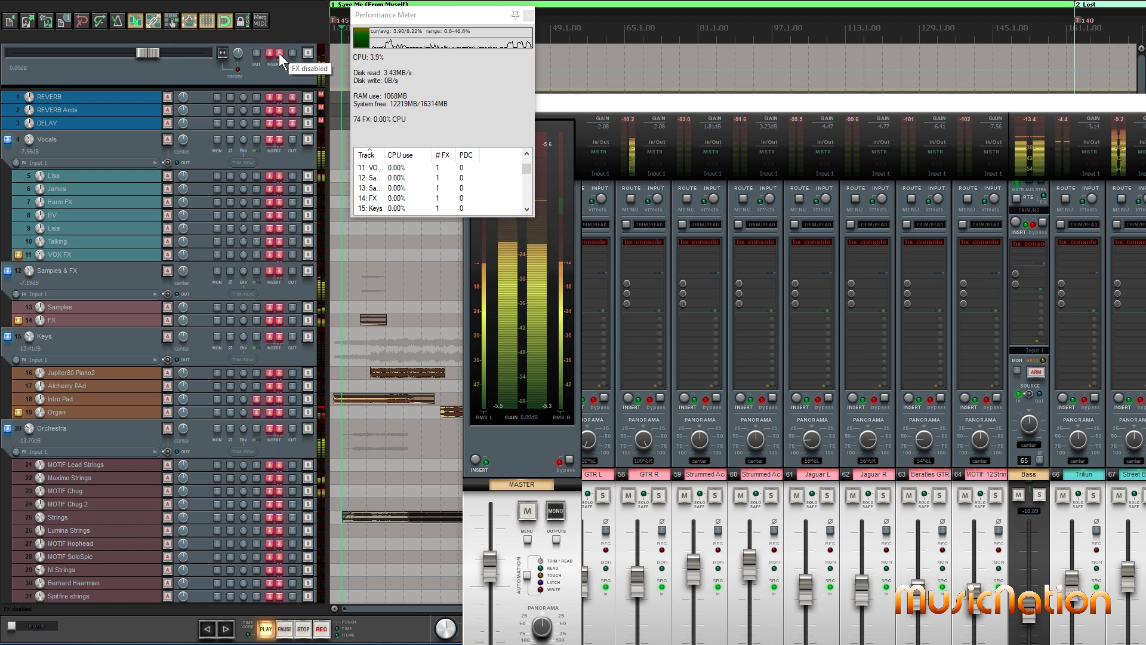
left_click(281, 55)
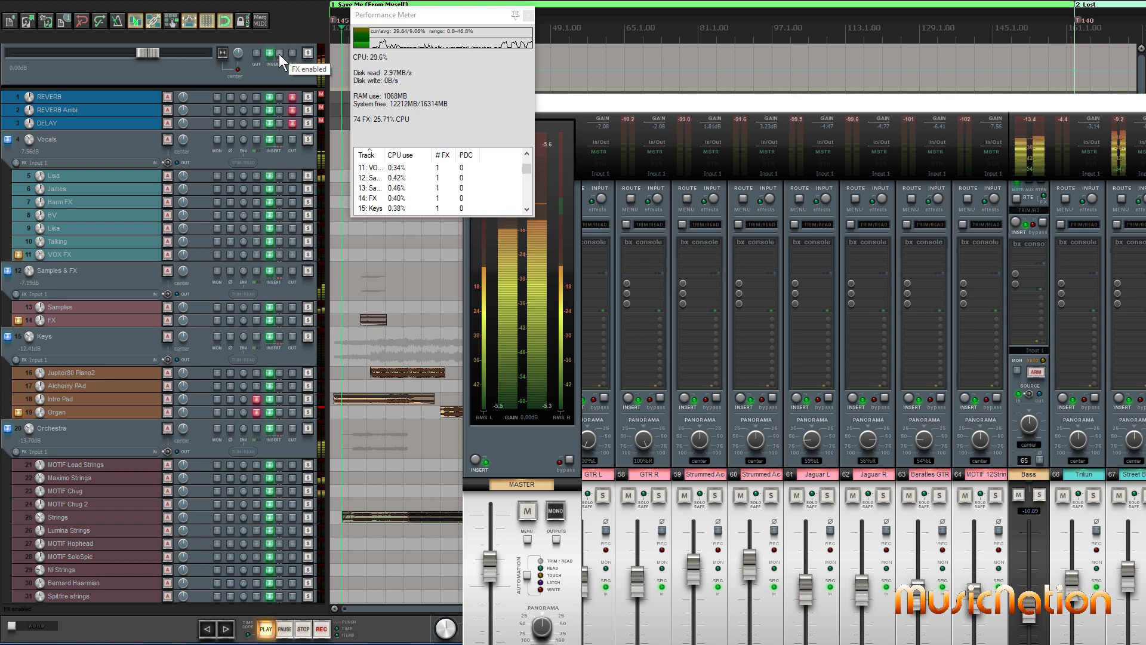
left_click(279, 57)
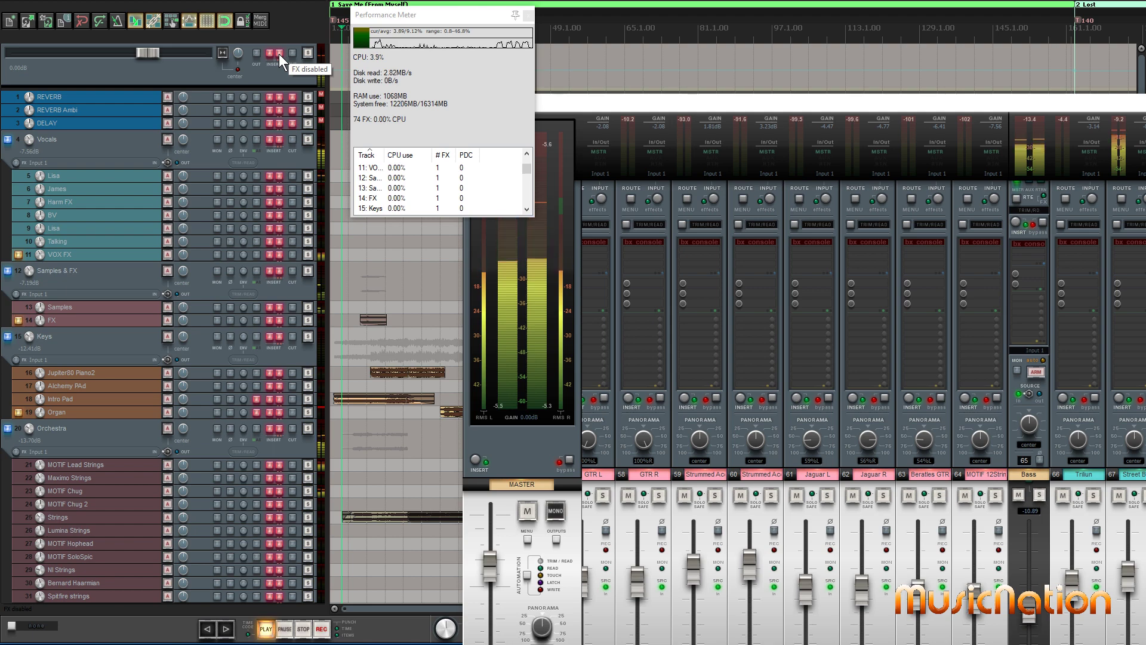
left_click(280, 57)
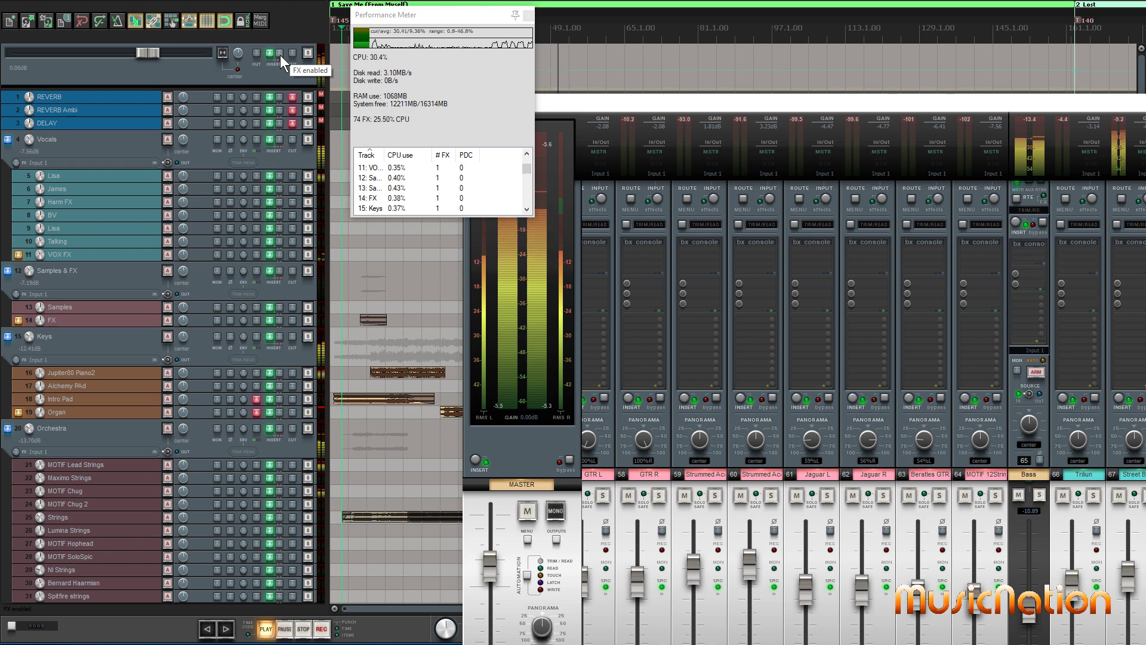
left_click(280, 55)
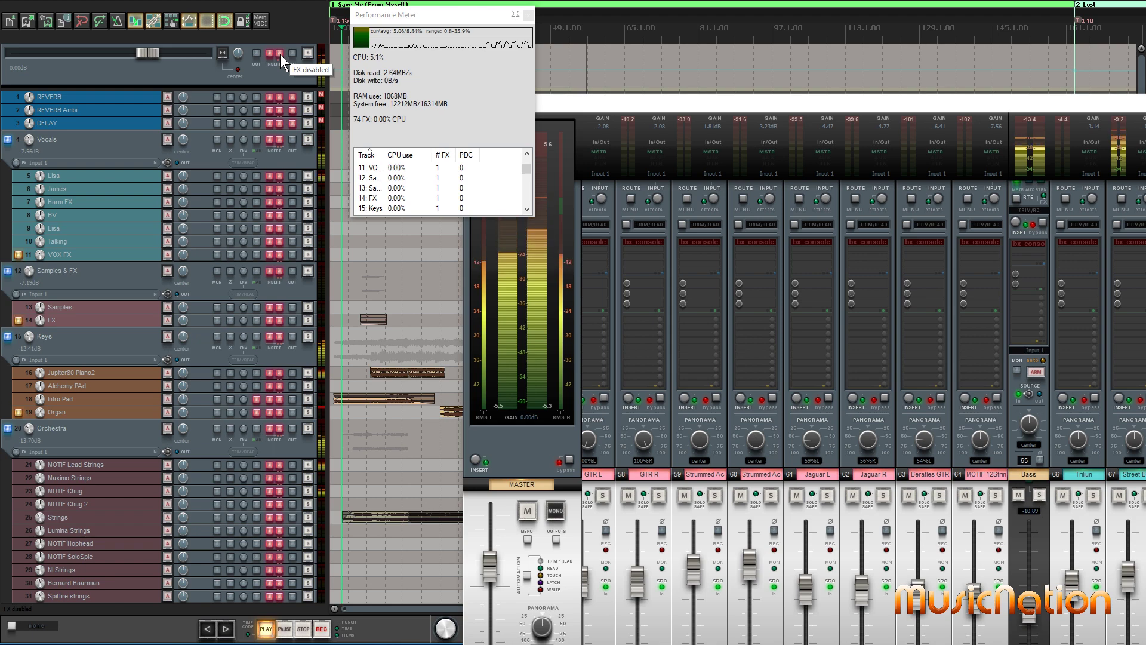
left_click(280, 54)
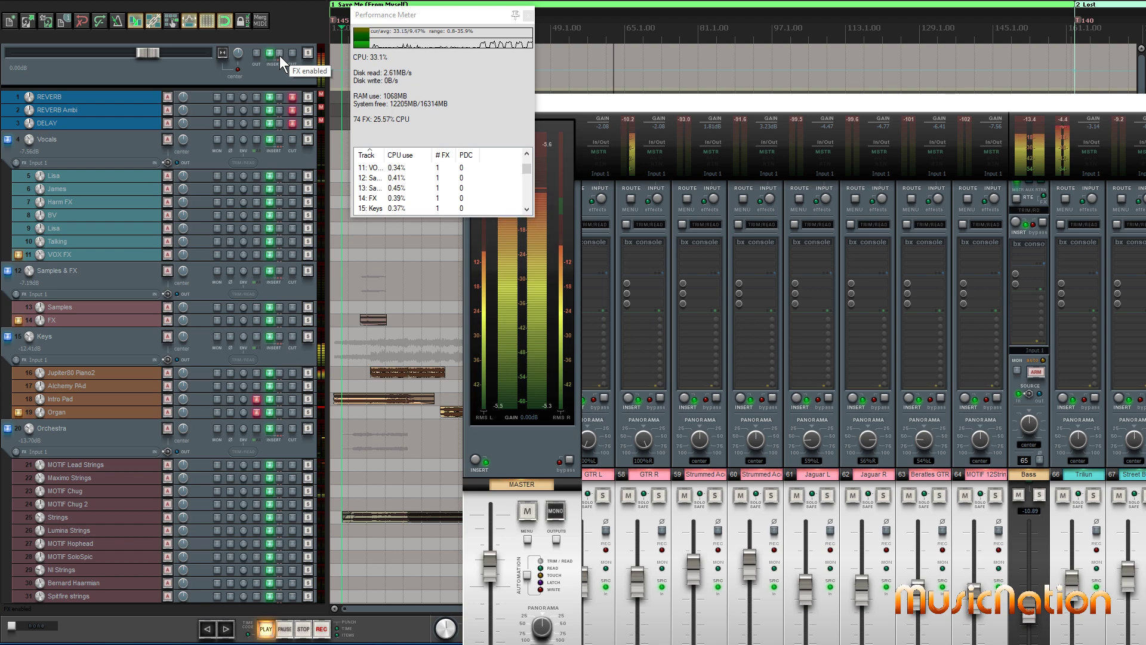
left_click(280, 59)
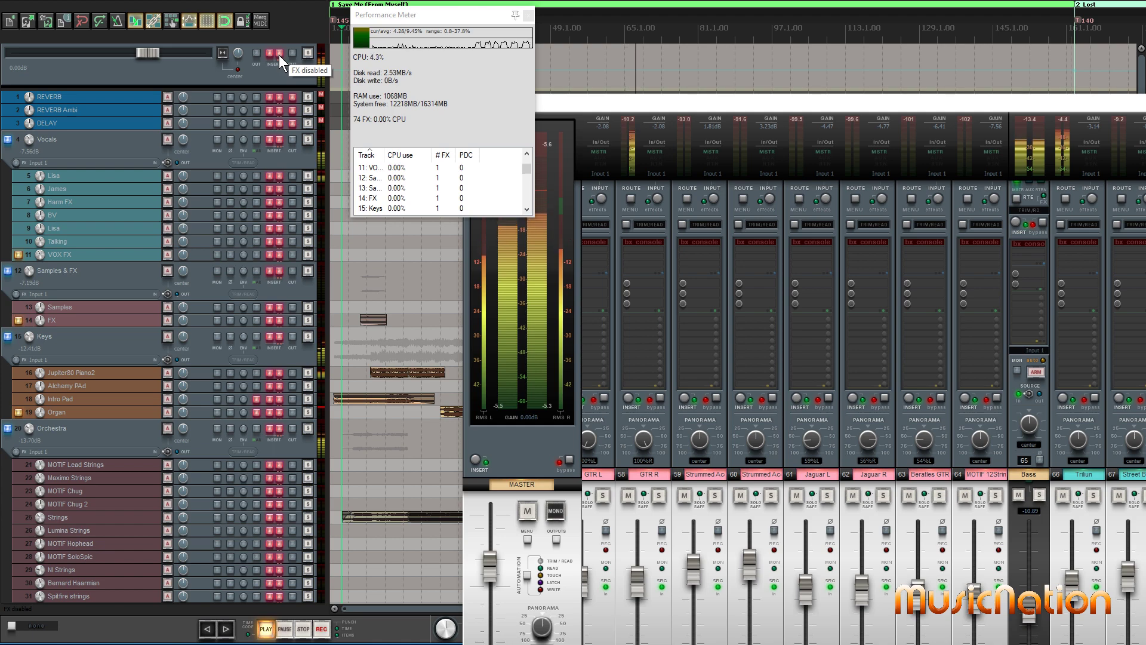
left_click(280, 57)
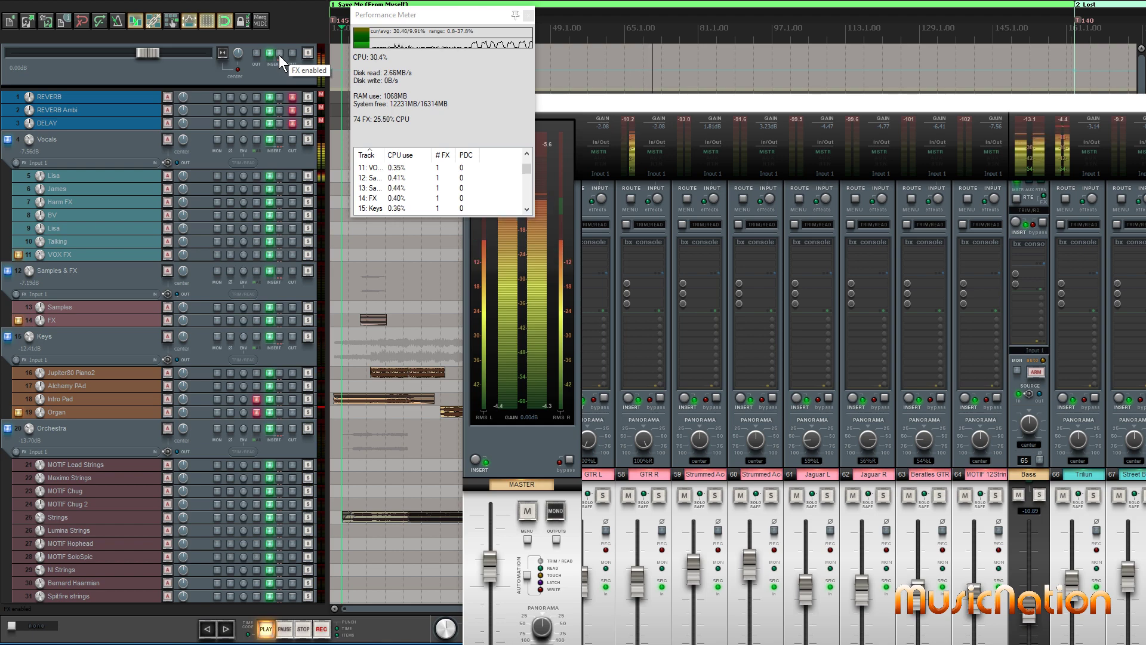
left_click(280, 57)
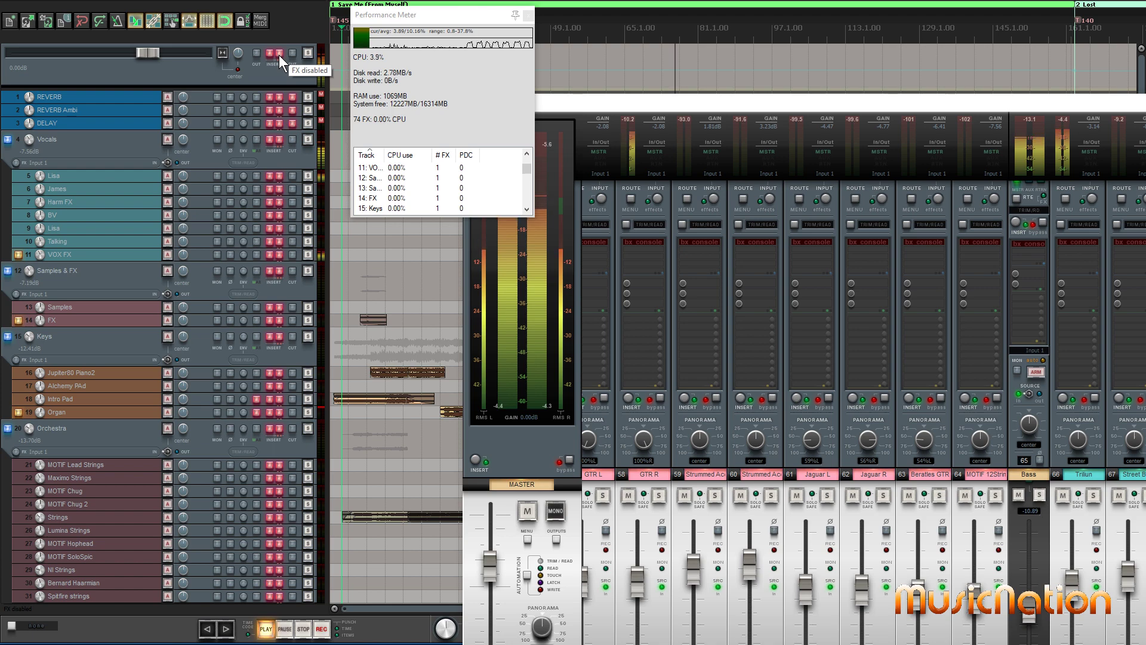
left_click(280, 57)
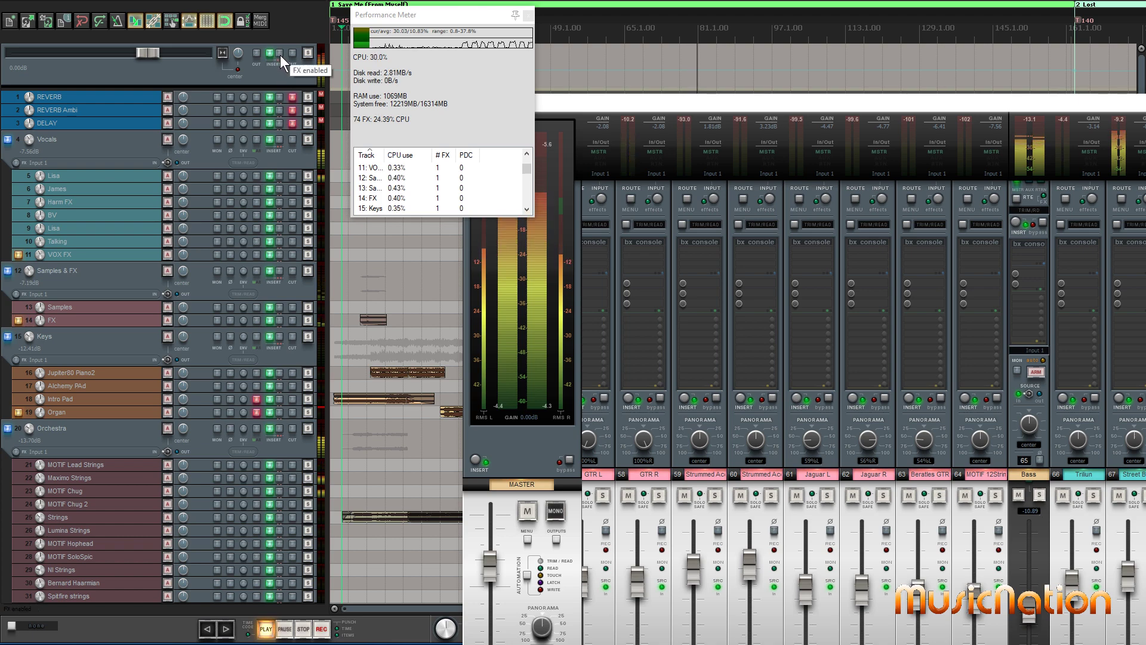
left_click(282, 60)
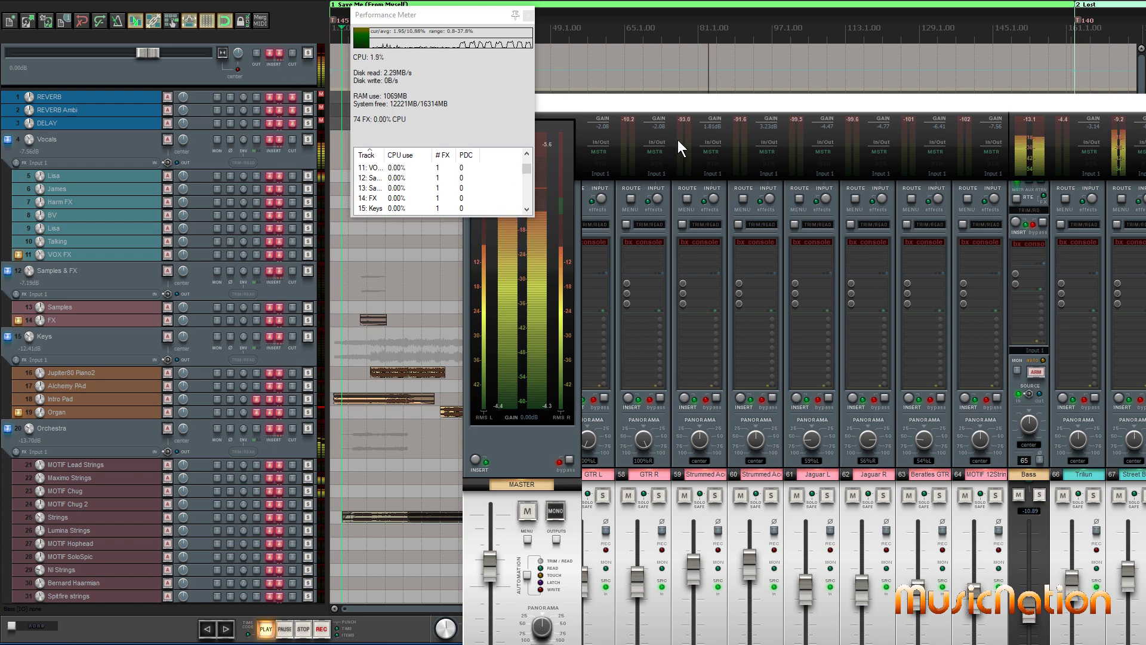
Stop playback, enable all track effects, and move the mixer window over towards the track list
left_click_drag(637, 102, 562, 90)
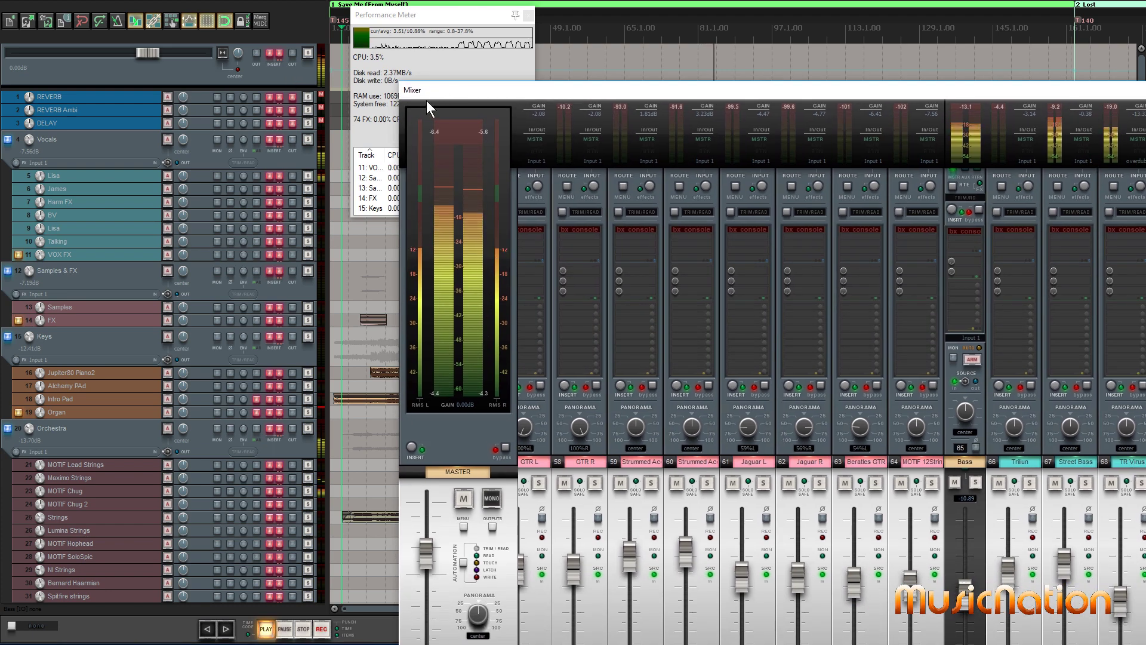
key("space")
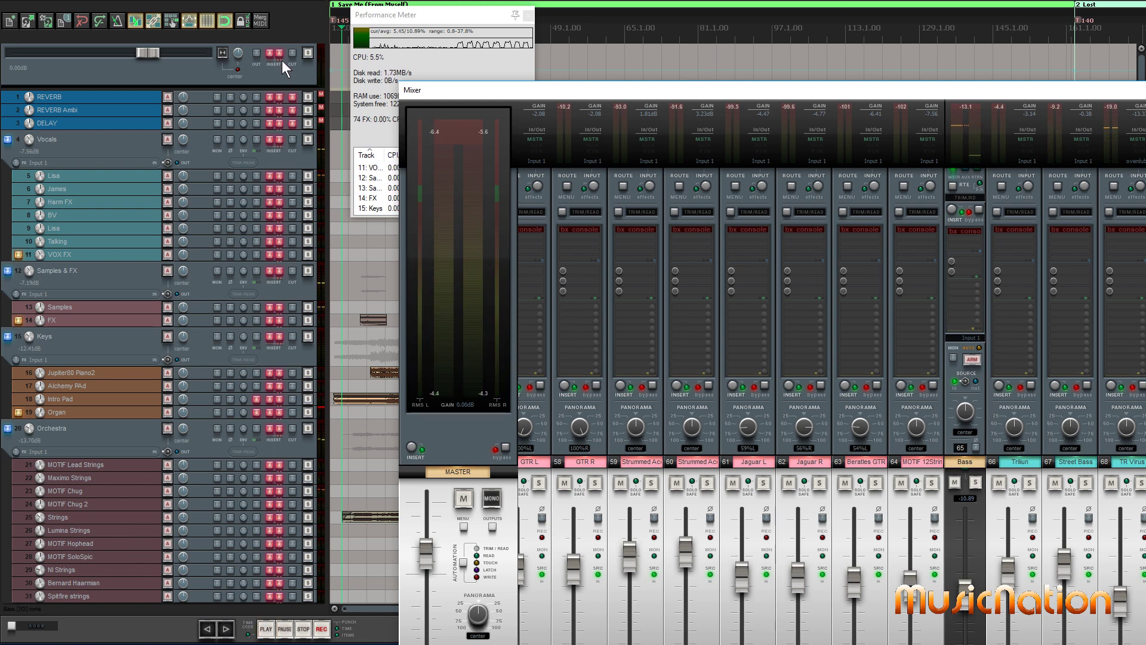
left_click(280, 55)
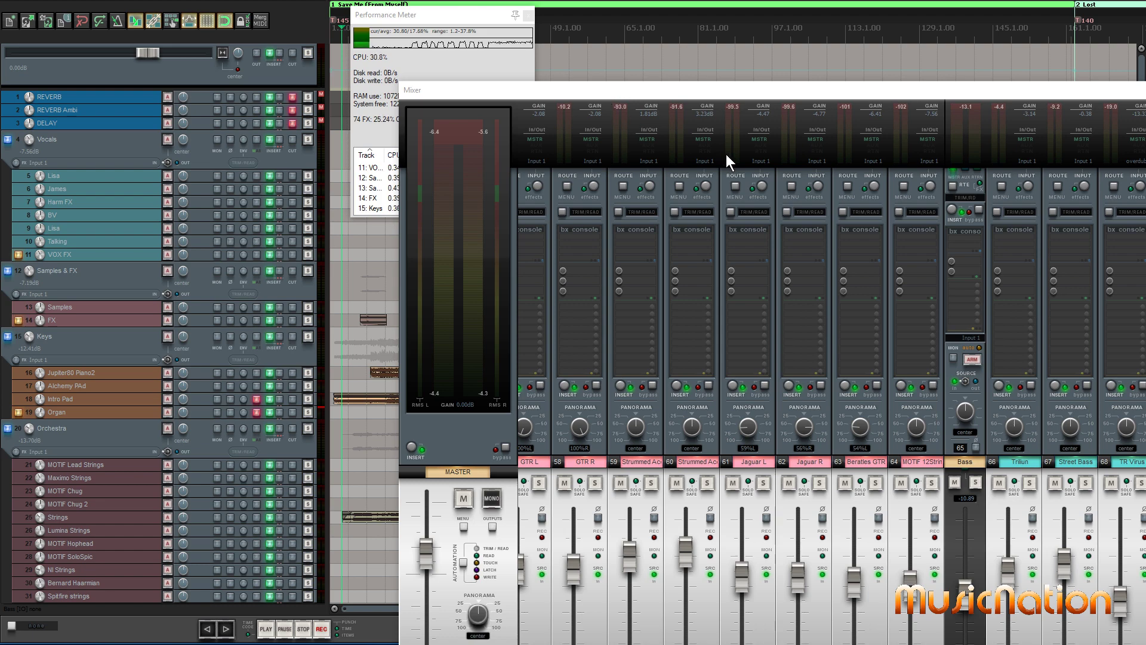
left_click_drag(557, 95, 530, 77)
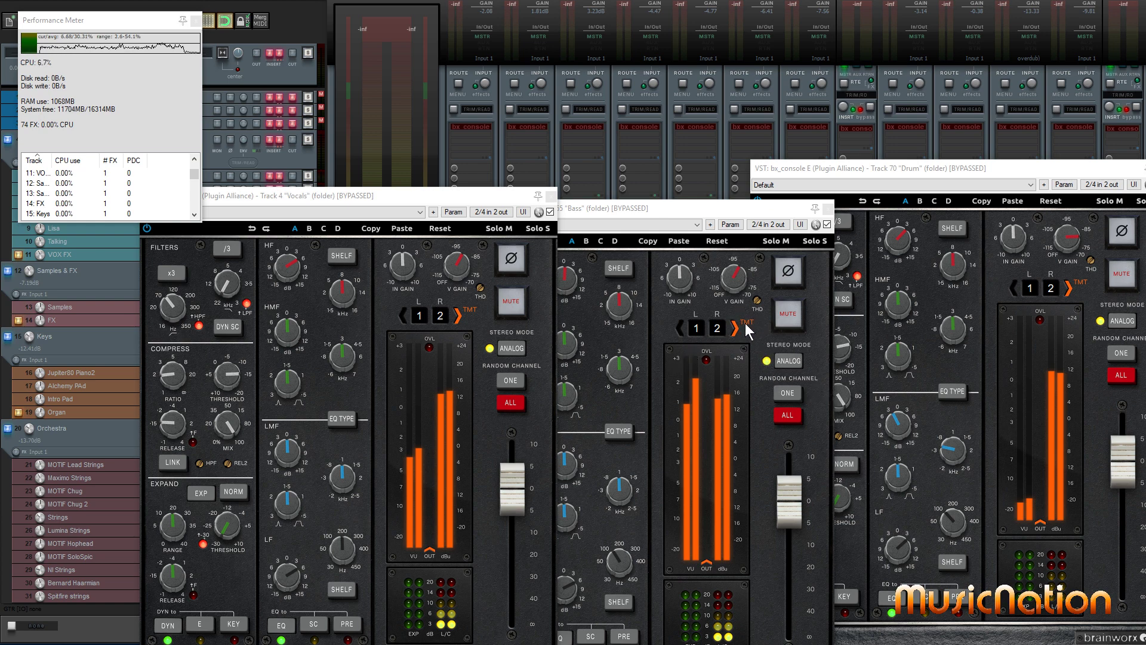
Try to randomize the channel numbers of all bx_console E instances from the Vocals folder's plug-in window
left_click_drag(635, 210, 642, 215)
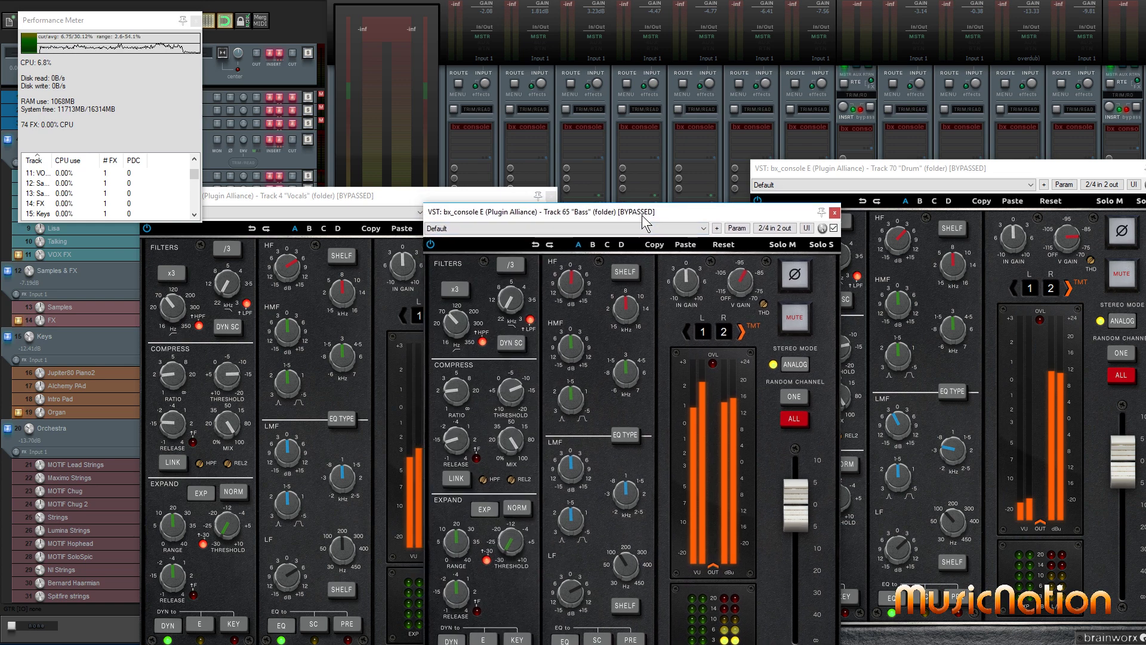
left_click_drag(365, 203, 351, 228)
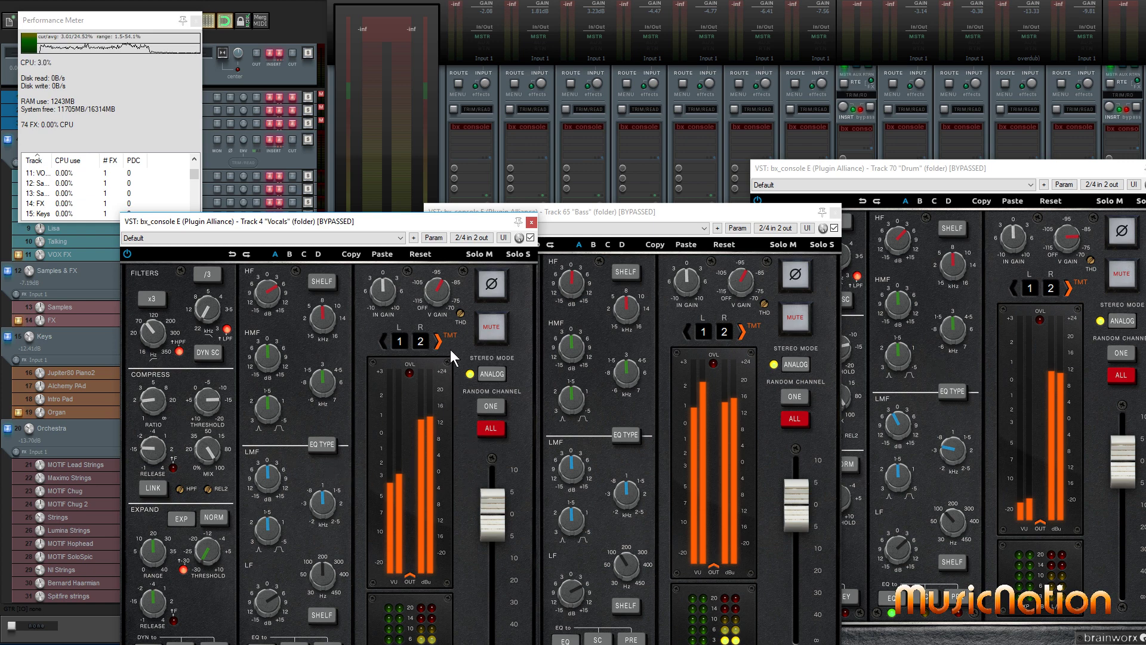
left_click(493, 427)
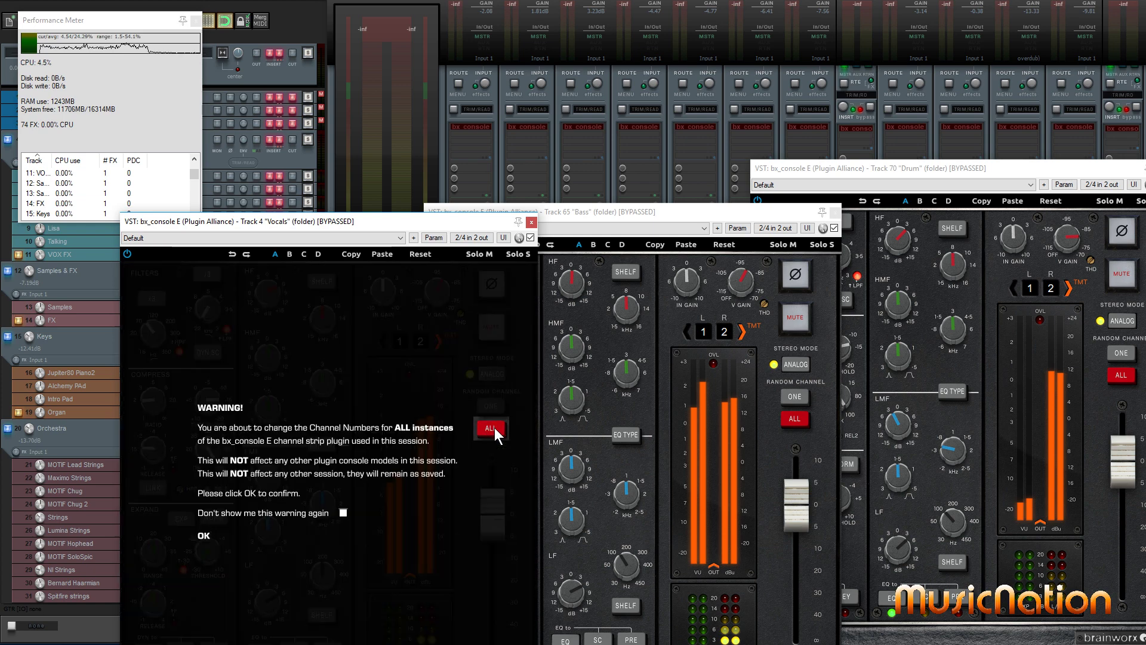
left_click(525, 481)
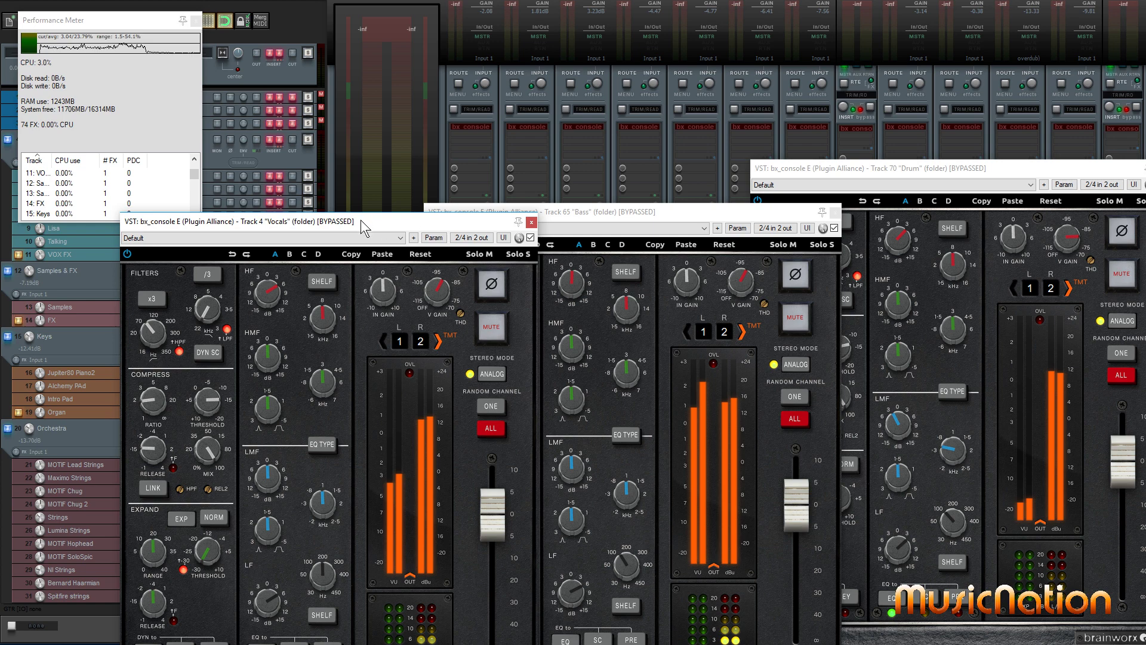
Arrange the Vocals, Bass and Drum bx_console E windows side by side so their channel numbers and meters can be compared
left_click_drag(361, 220, 313, 239)
left_click(633, 215)
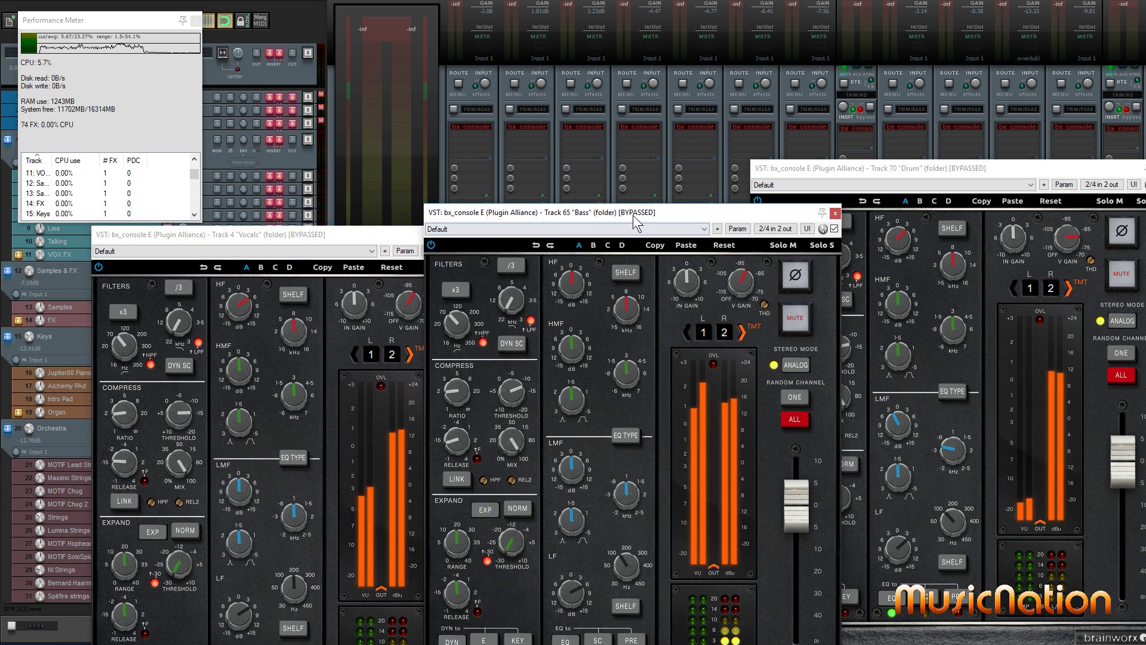
left_click_drag(633, 215, 633, 212)
mouse_move(965, 169)
left_mouse_down()
mouse_move(996, 157)
mouse_move(979, 156)
left_mouse_up()
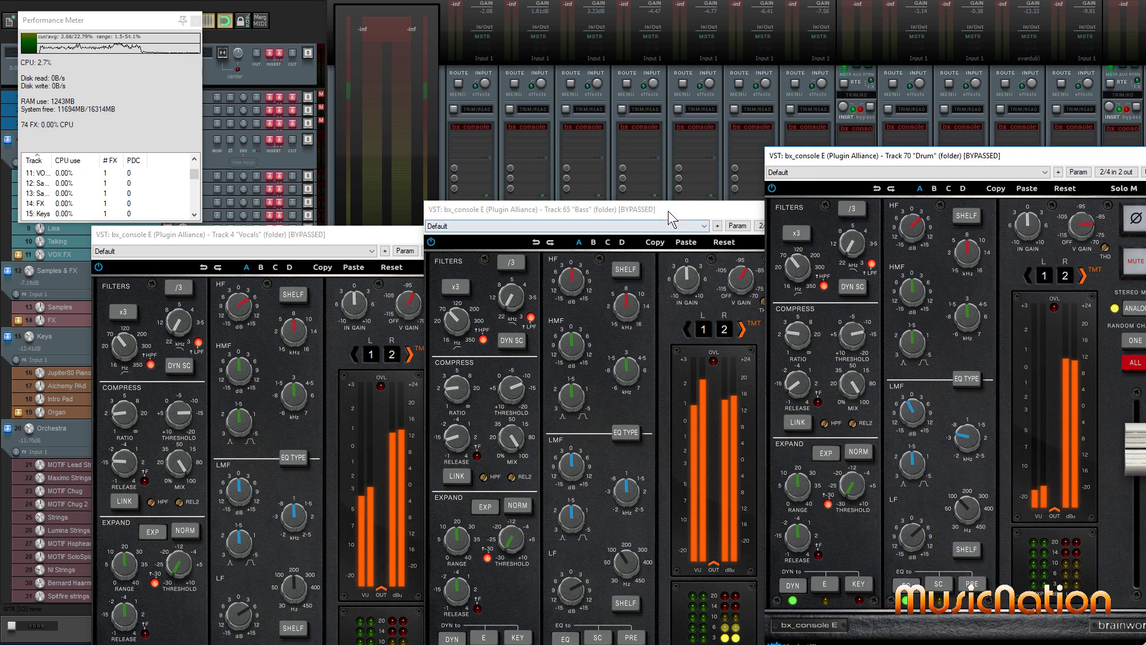
left_click_drag(668, 210, 615, 221)
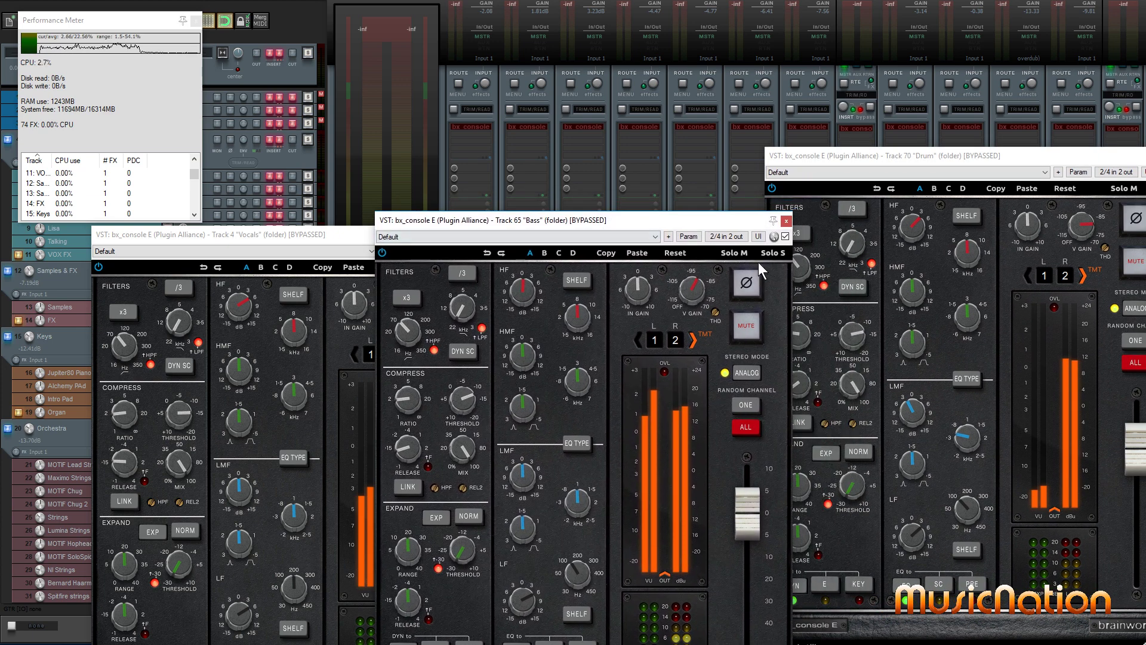
left_click_drag(717, 220, 663, 231)
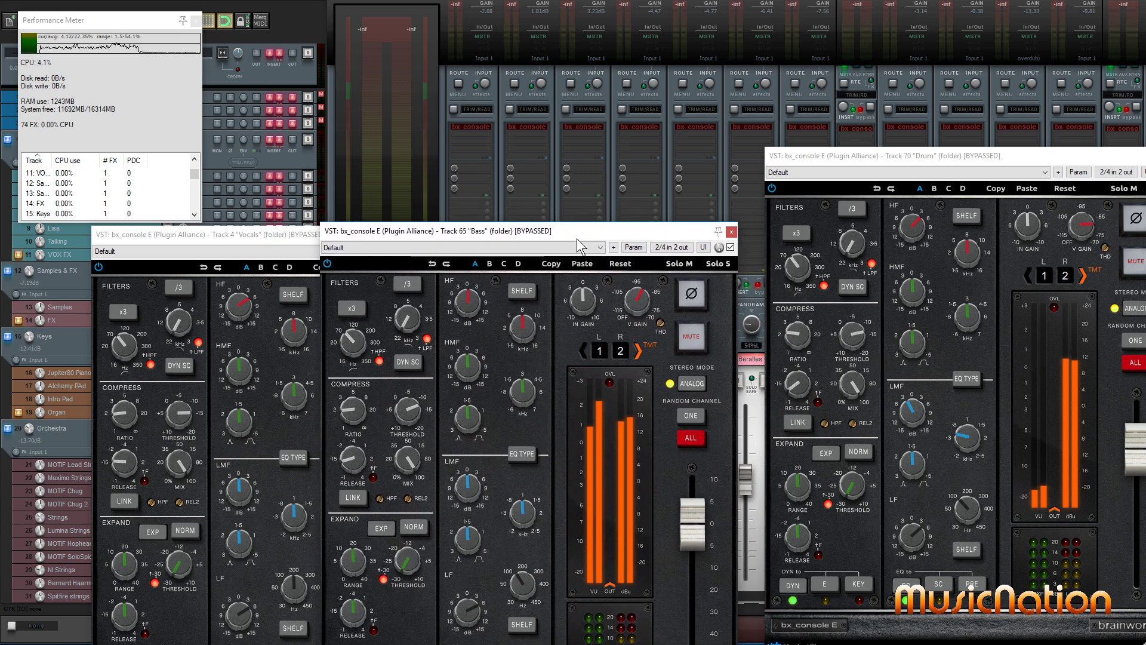
left_click_drag(590, 232, 743, 211)
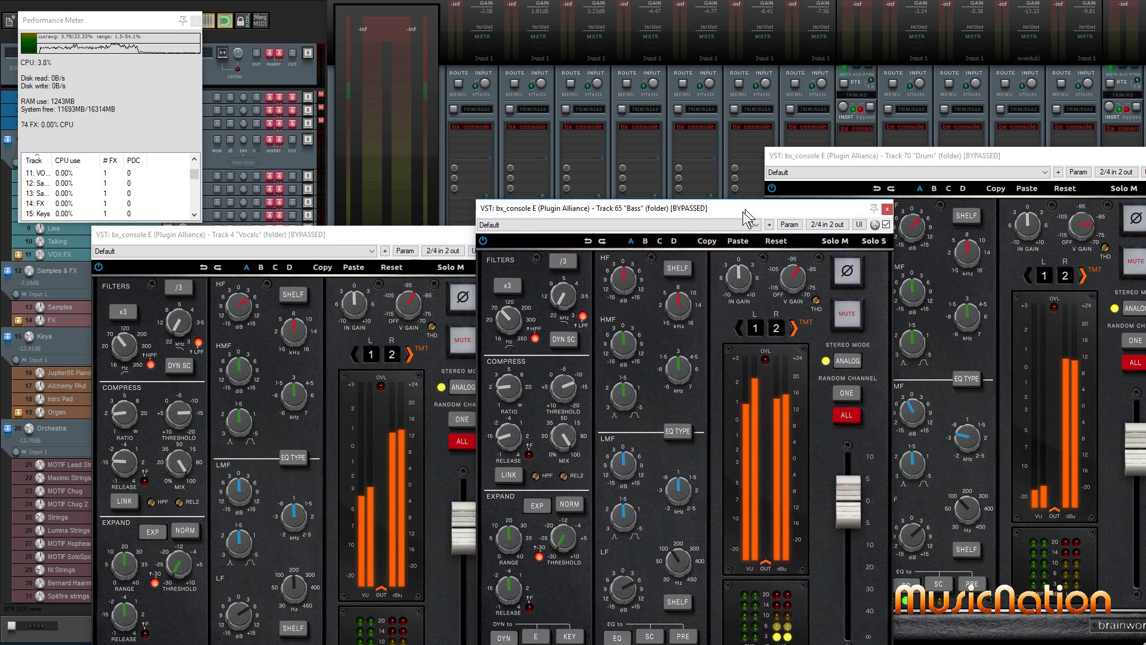
left_click(388, 234)
left_click_drag(388, 234, 378, 235)
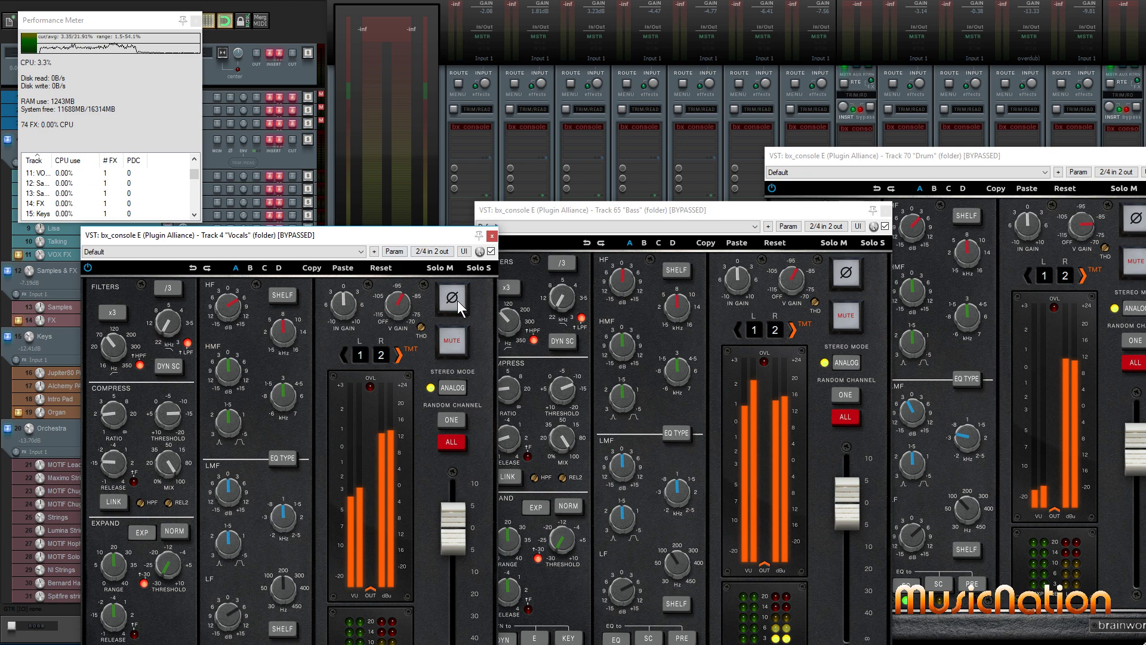